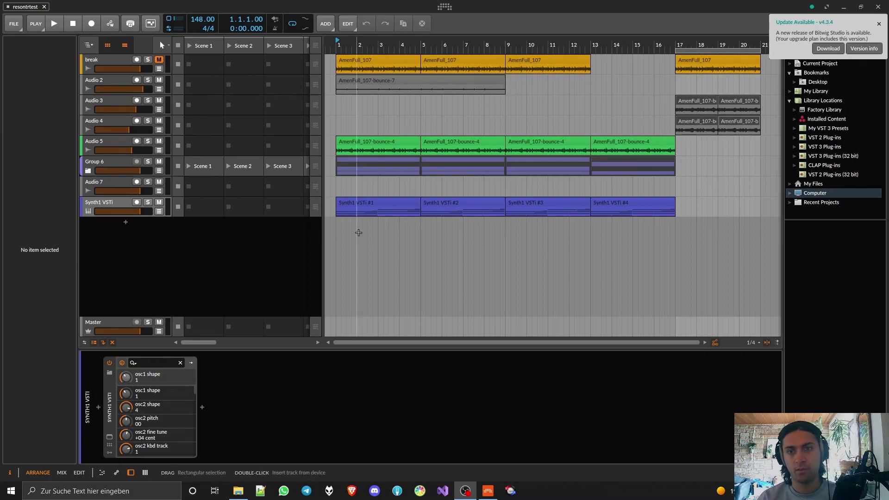
# Duplicate the AmenFull_107 break clip, move the copy to bar 25 and audition it from there.
pyautogui.hscroll(5, 445, 159)
pyautogui.hscroll(2, 462, 144)
pyautogui.scroll(3, 483, 133)
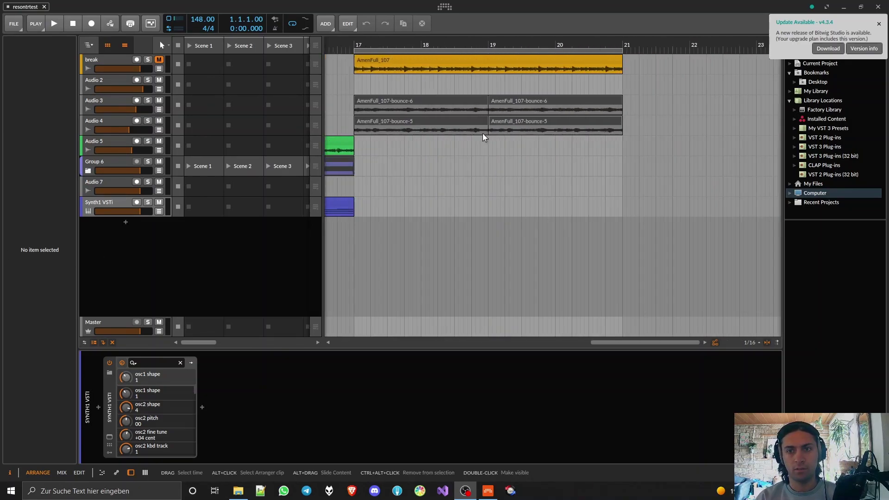
pyautogui.click(356, 43)
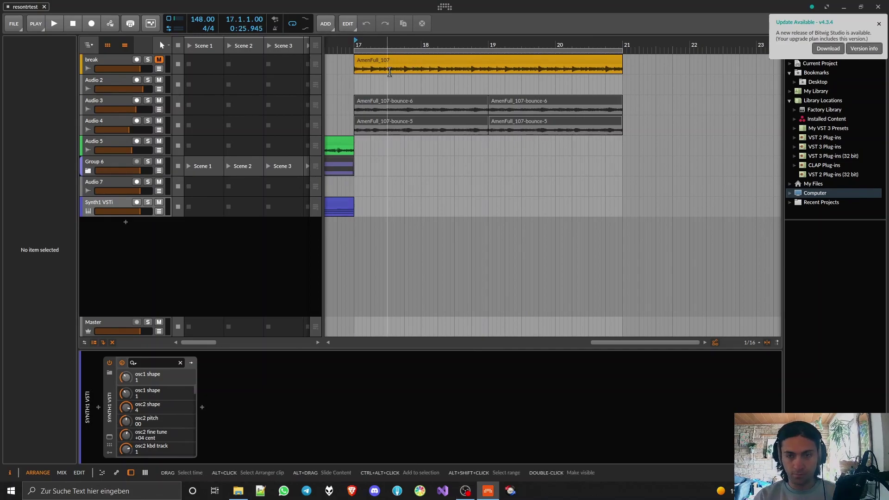
pyautogui.click(394, 60)
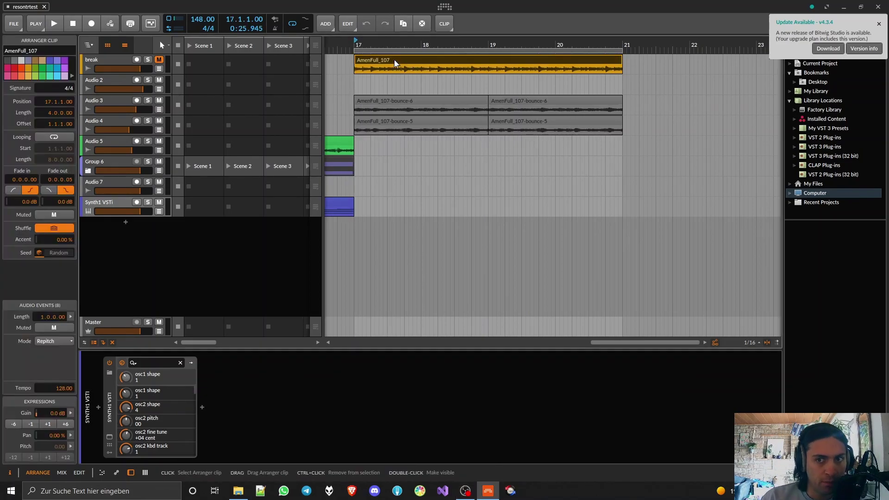
pyautogui.hotkey('ctrl', 'd')
pyautogui.scroll(-4, 394, 59)
pyautogui.hscroll(5, 382, 71)
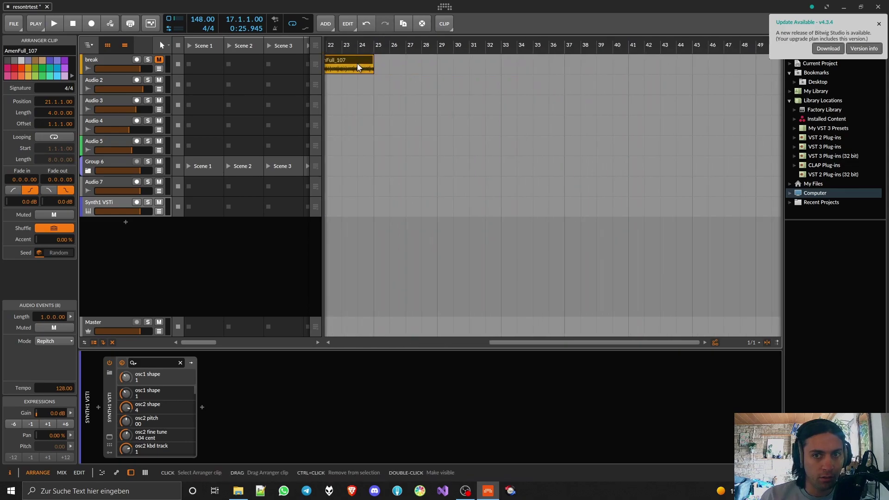
pyautogui.moveTo(352, 65); pyautogui.dragTo(399, 64)
pyautogui.click(376, 45)
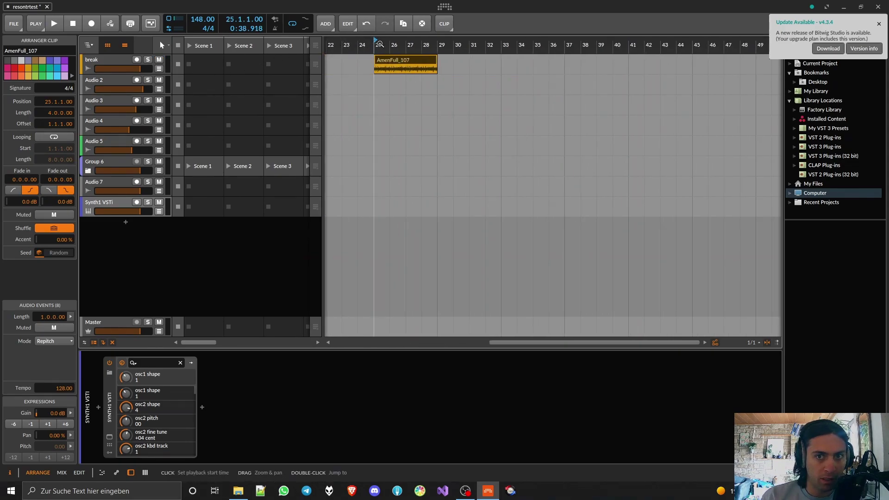
pyautogui.press('space')
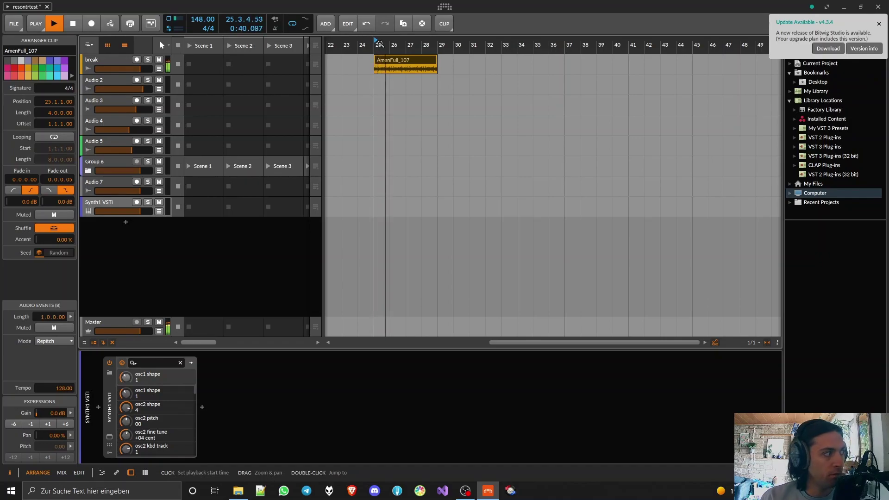
pyautogui.press('space')
# Consolidate the split Audio 3 and 4 clips into bounce clips and copy bounce-6 to bar 21.
pyautogui.hscroll(-5, 383, 89)
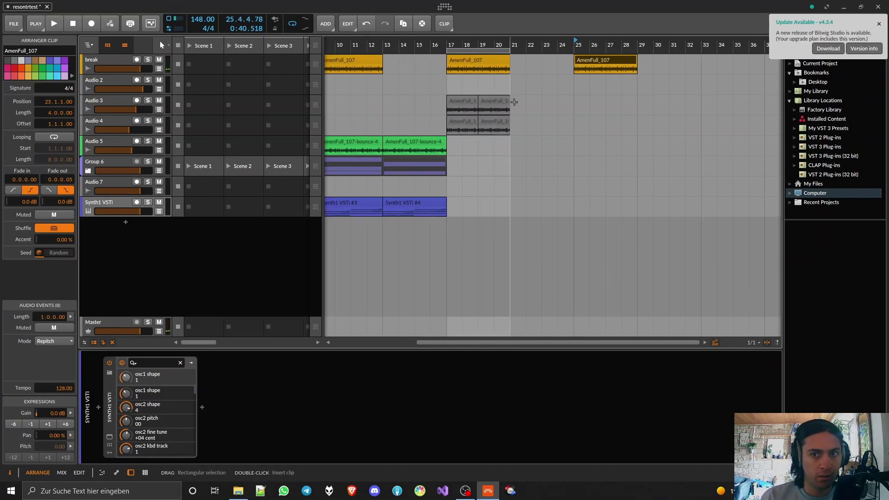
pyautogui.rightClick(466, 97)
pyautogui.click(491, 196)
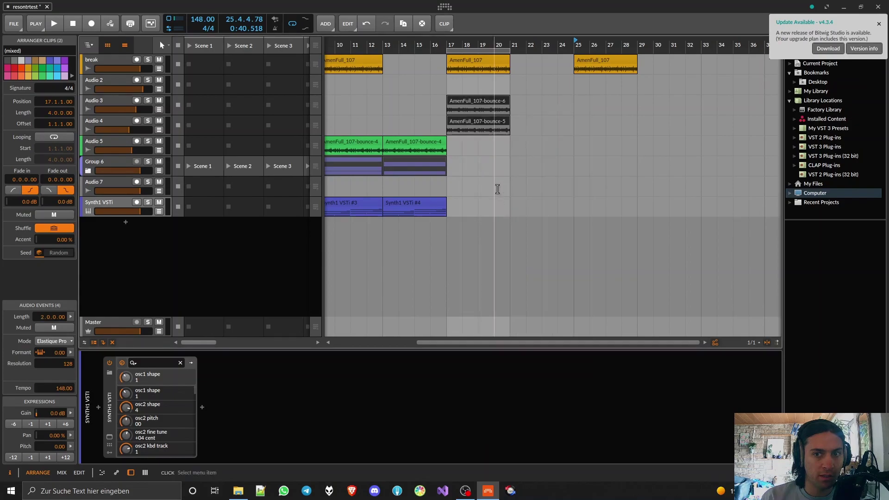
pyautogui.moveTo(464, 101); pyautogui.dragTo(587, 101)
# Colour Audio 3 light green and Audio 4 green.
pyautogui.click(100, 100)
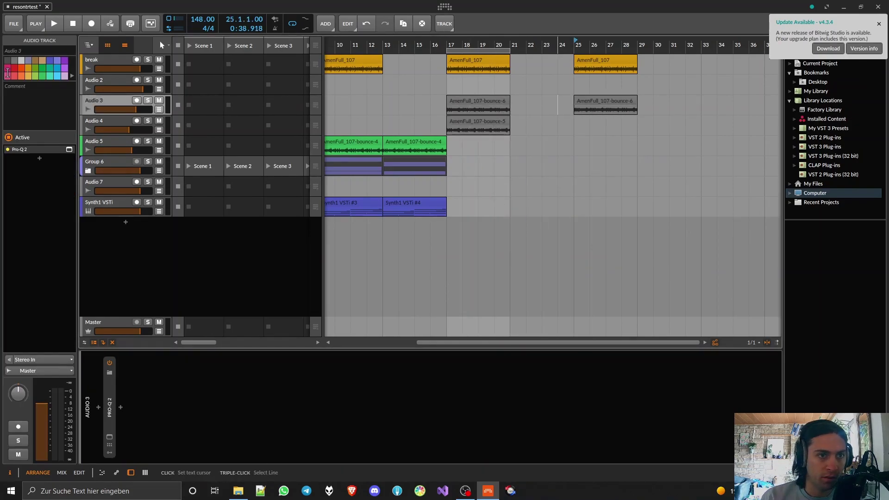
pyautogui.click(36, 77)
pyautogui.press('Down')
pyautogui.click(42, 76)
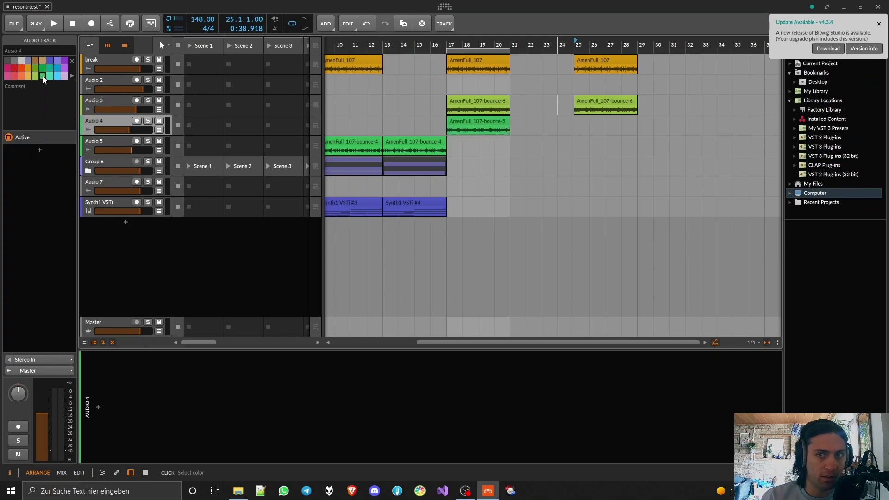
# Audition from bar 25, select both bar-25 clips, and select Audio 3 to show its Pro-Q 2 chain.
pyautogui.press('space')
pyautogui.scroll(4, 614, 145)
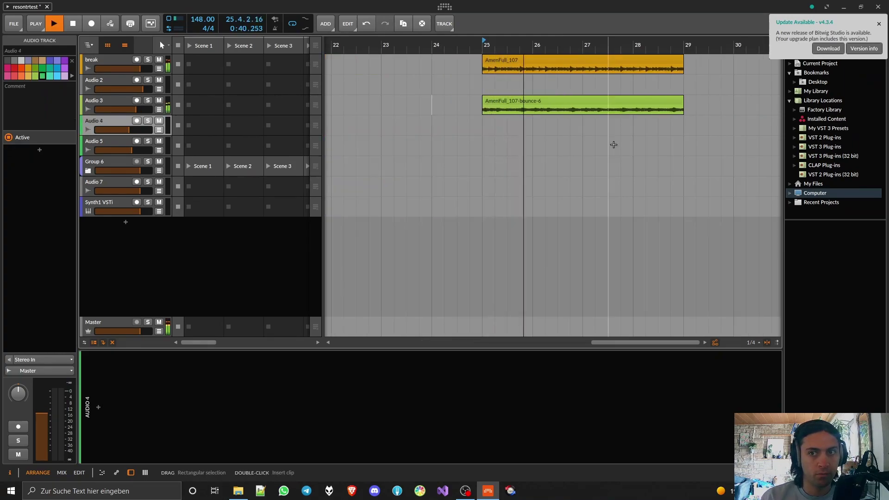
pyautogui.press('space')
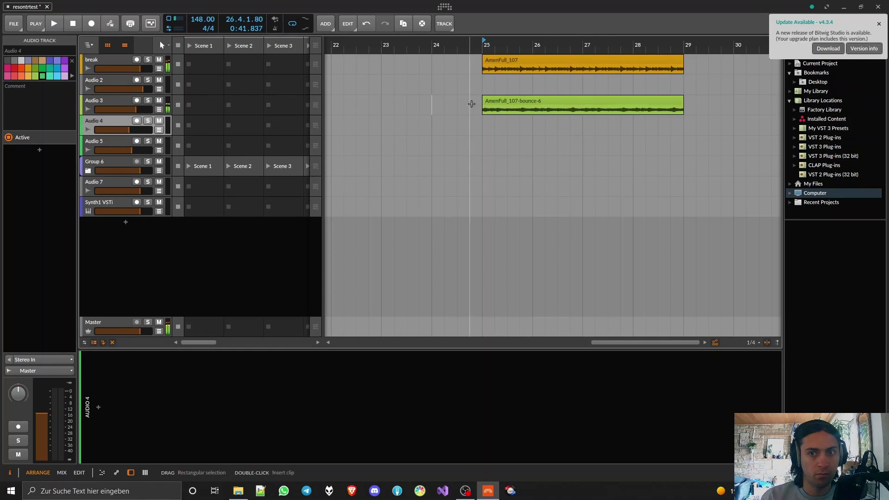
pyautogui.moveTo(471, 103); pyautogui.dragTo(526, 35)
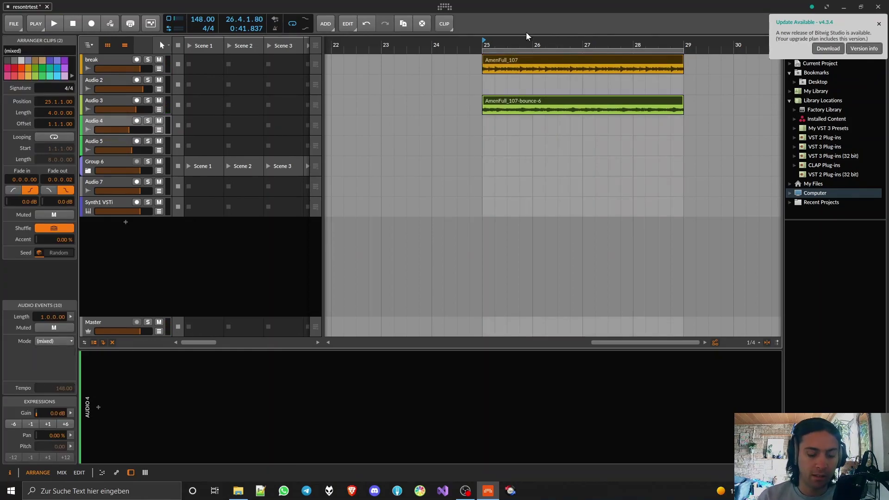
pyautogui.moveTo(483, 41); pyautogui.dragTo(381, 40)
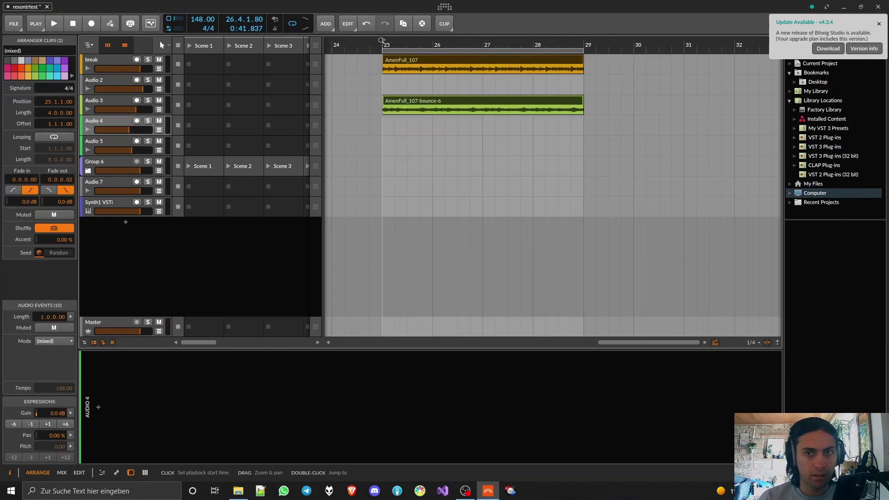
pyautogui.click(112, 105)
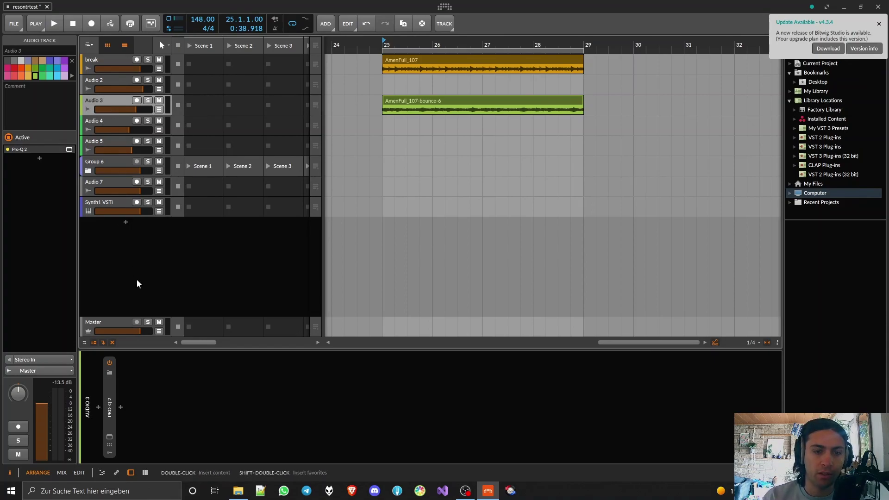
# Insert a Filter after Pro-Q 2, solo Audio 3, and adjust the cutoff during playback.
pyautogui.click(120, 407)
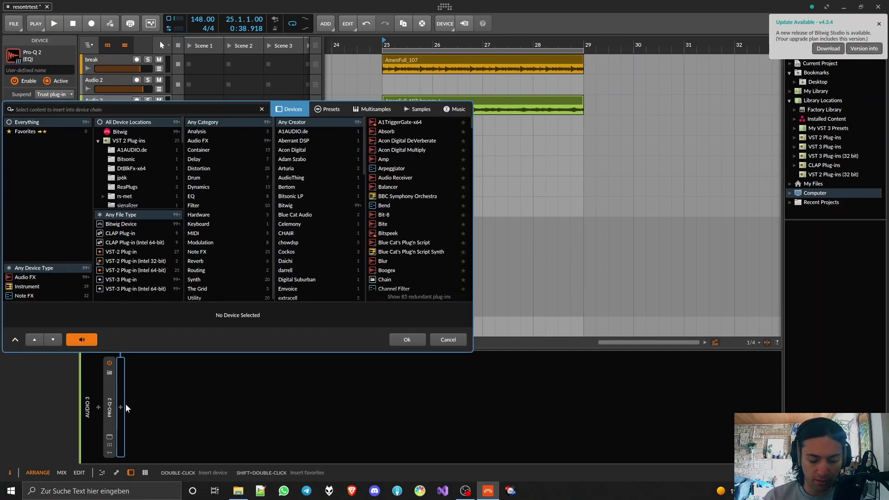
pyautogui.write('filter')
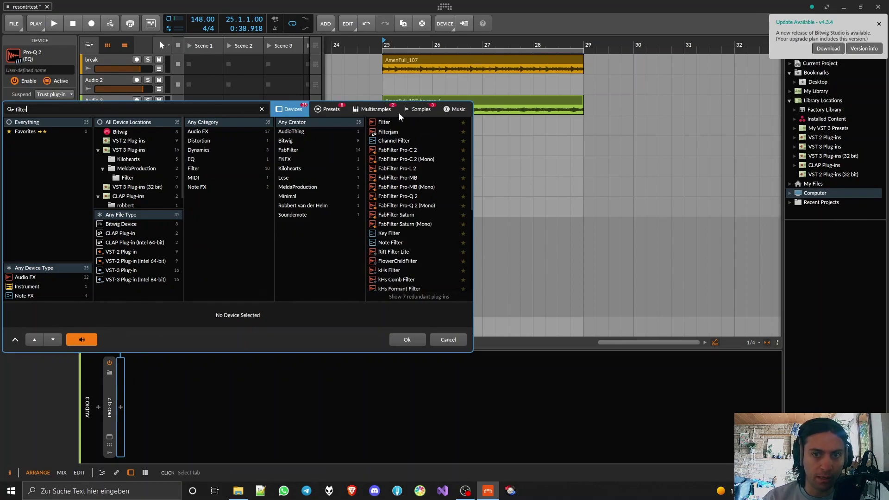
pyautogui.doubleClick(384, 122)
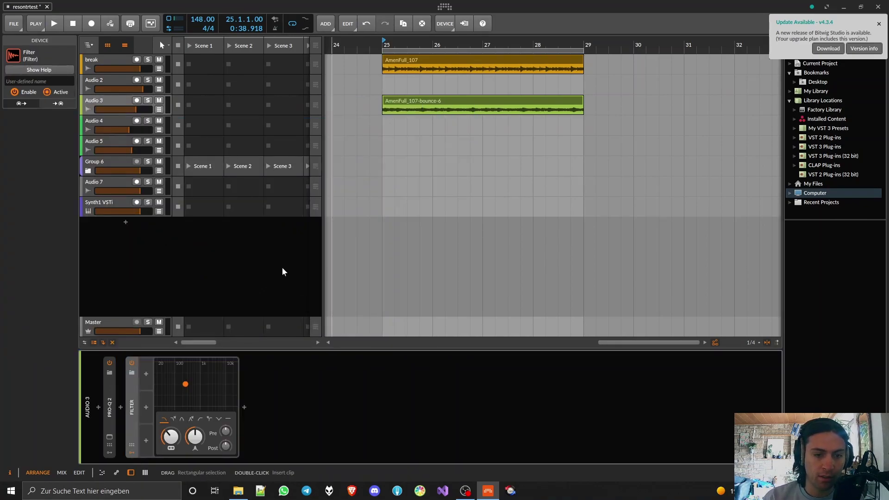
pyautogui.click(146, 100)
pyautogui.press('space')
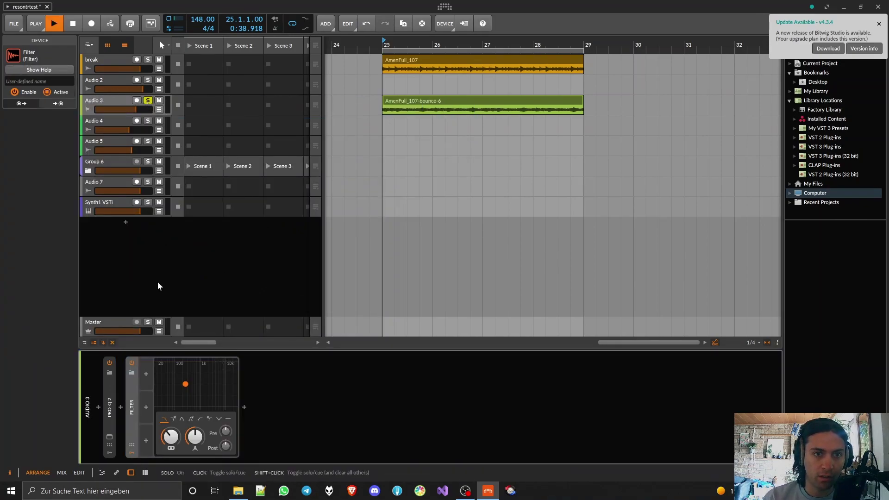
pyautogui.moveTo(169, 437)
pyautogui.mouseDown()
pyautogui.moveTo(170, 408)
pyautogui.moveTo(170, 433)
pyautogui.mouseUp()
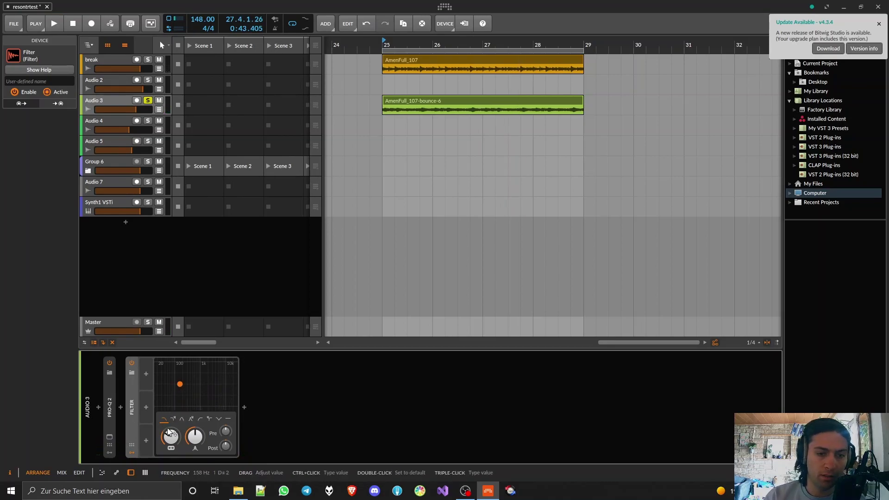
# Add an Audio Sidechain modulator to the Filter, mapped to frequency and resonance, and audition it.
pyautogui.click(147, 374)
pyautogui.write('audio')
pyautogui.doubleClick(180, 65)
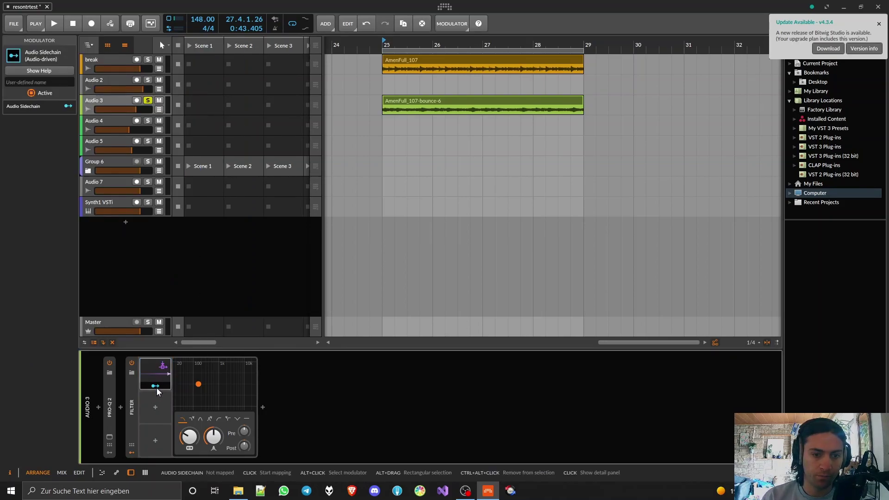
pyautogui.moveTo(190, 439); pyautogui.dragTo(213, 439)
pyautogui.press('space')
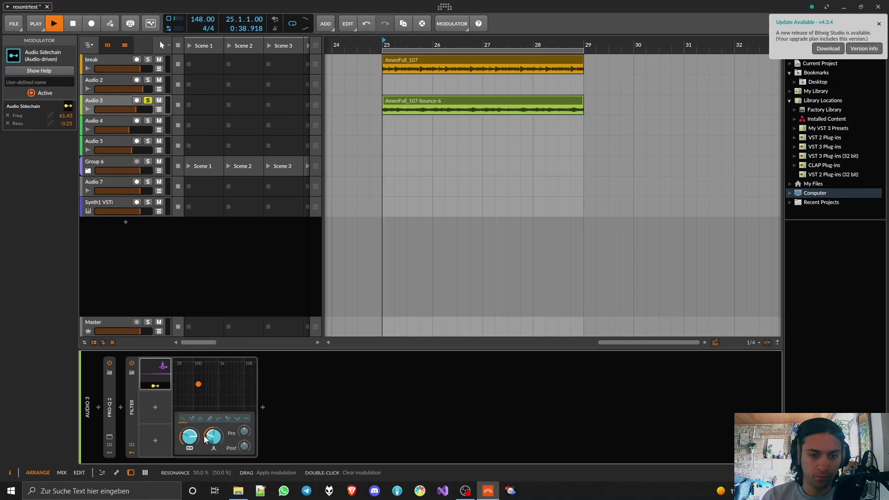
pyautogui.click(160, 385)
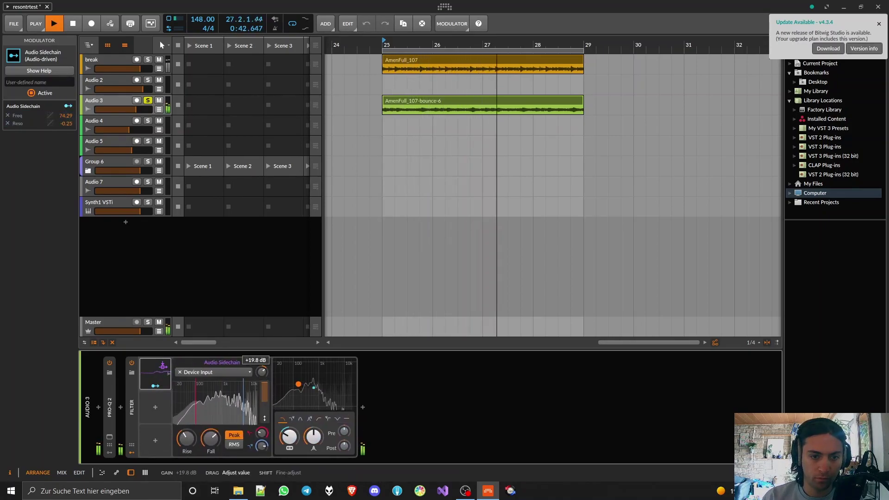
pyautogui.press('space')
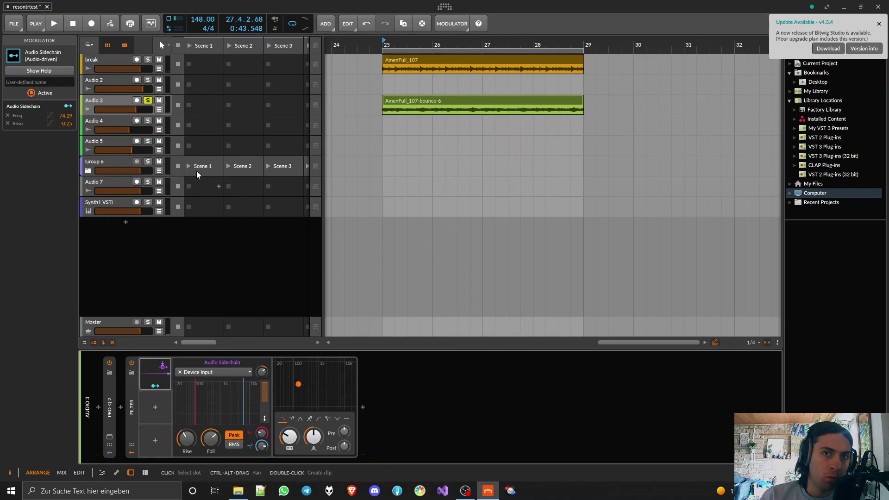
# Add a new instrument track loaded with ChowKick and move it to the top.
pyautogui.rightClick(129, 256)
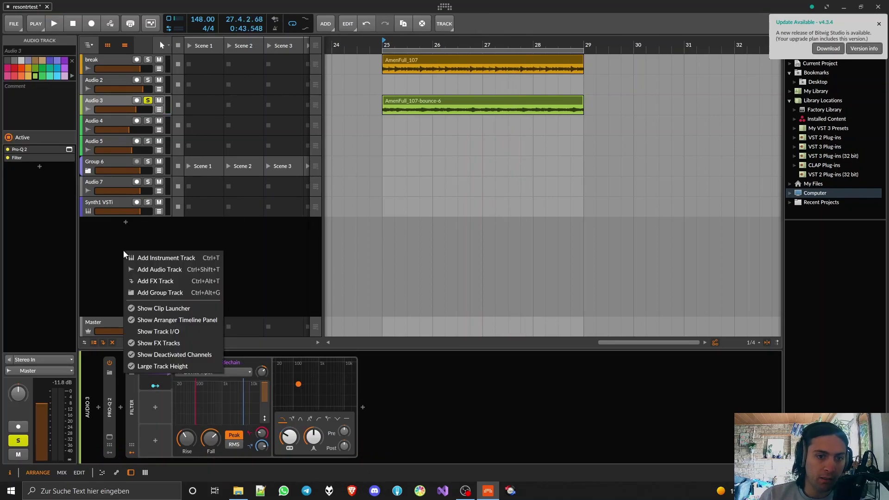
pyautogui.click(139, 259)
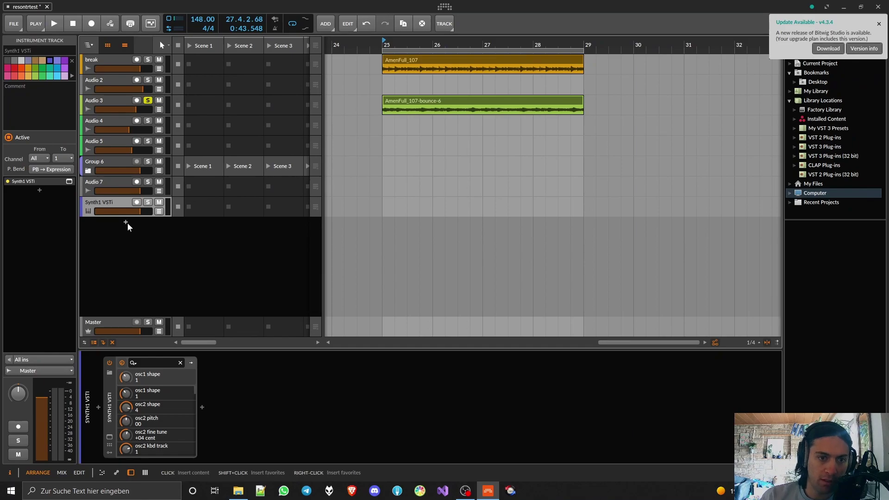
pyautogui.write('chowk')
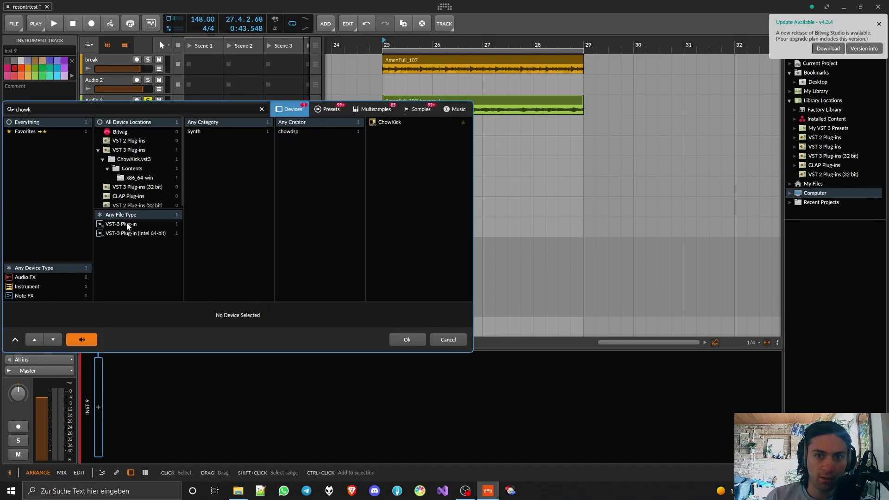
pyautogui.press('Return')
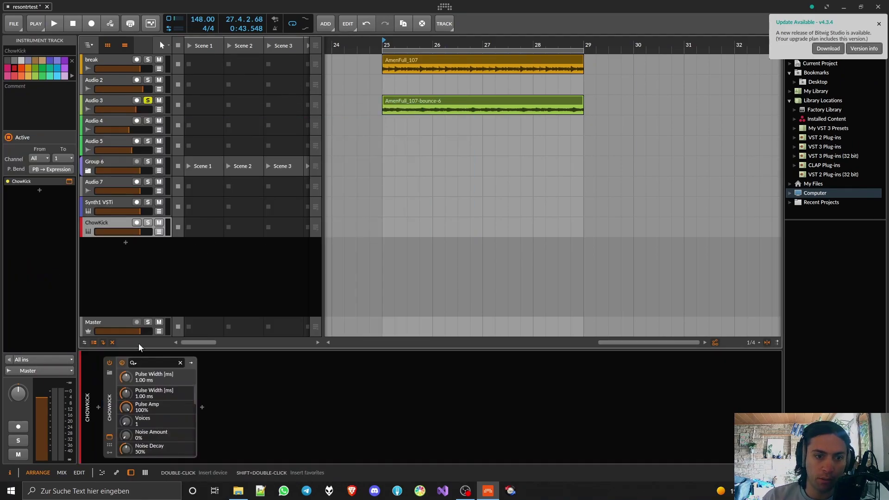
pyautogui.moveTo(115, 143); pyautogui.dragTo(118, 60)
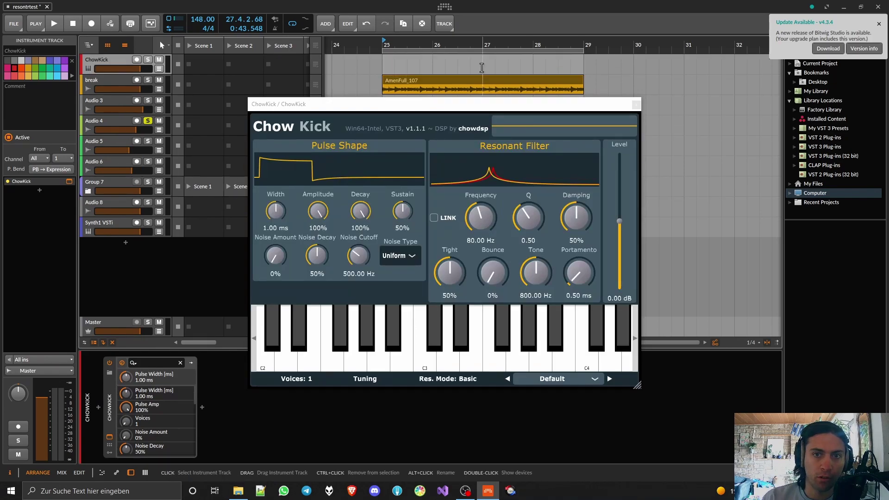
# Create a ChowKick #1 clip with a lengthened C3 note duplicated right after itself.
pyautogui.doubleClick(423, 62)
pyautogui.doubleClick(423, 62)
pyautogui.moveTo(324, 103); pyautogui.dragTo(460, 62)
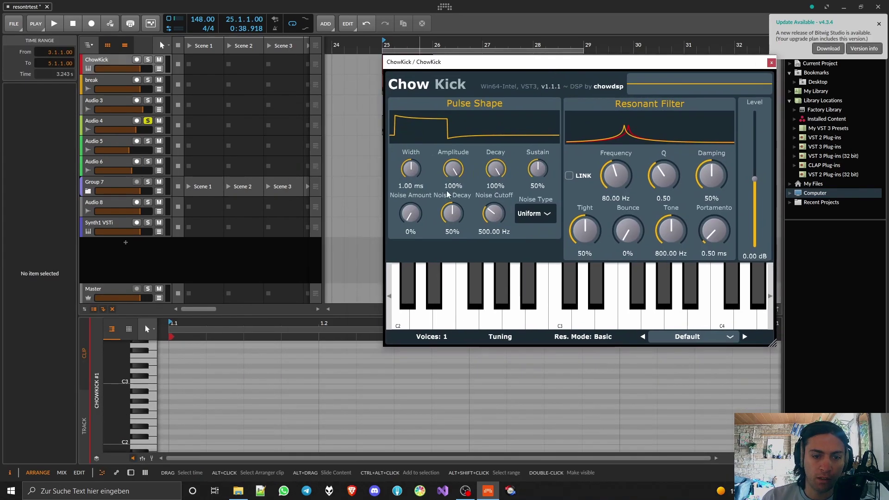
pyautogui.doubleClick(185, 382)
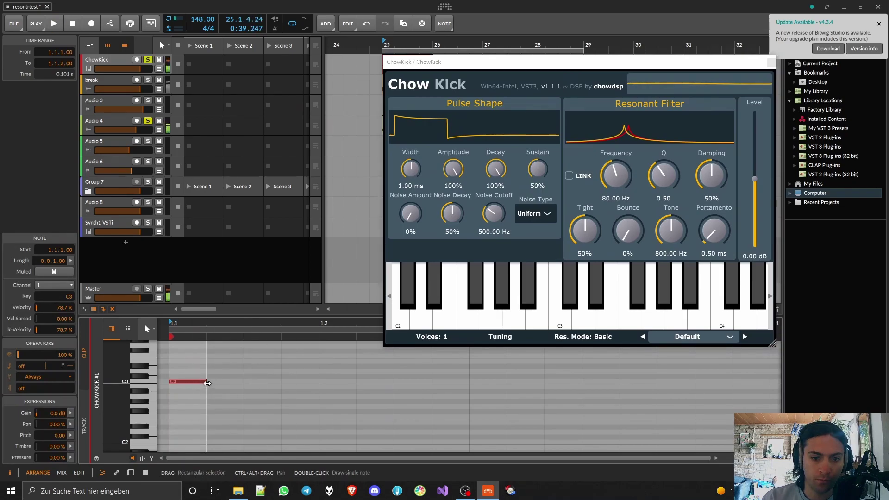
pyautogui.moveTo(207, 381); pyautogui.dragTo(242, 377)
pyautogui.hotkey('ctrl', 'd')
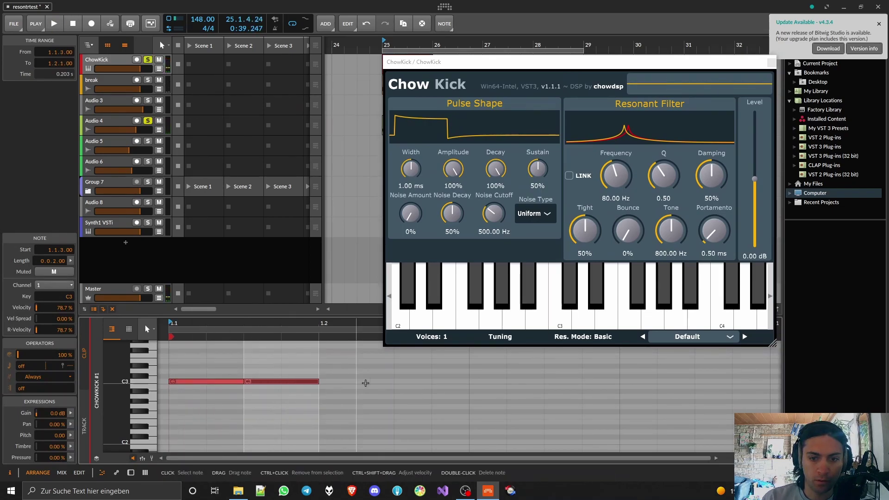
pyautogui.press('space')
pyautogui.press('space')
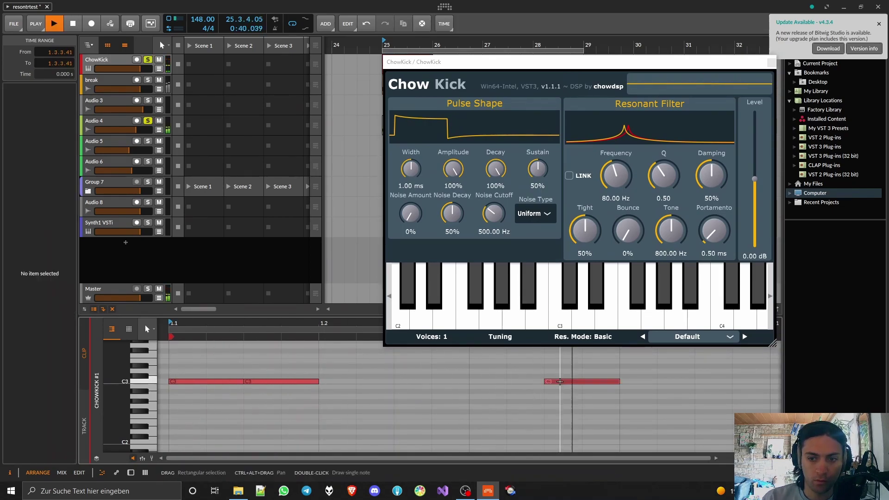
# Add a short C3 note later in the bar, duplicate it, and select the ChowKick #1 clip.
pyautogui.doubleClick(554, 381)
pyautogui.moveTo(621, 381); pyautogui.dragTo(583, 382)
pyautogui.hotkey('ctrl', 'd')
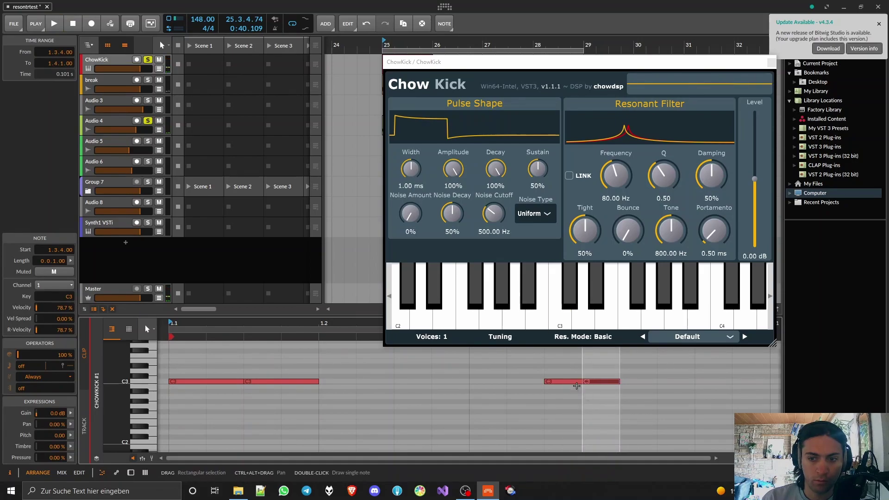
pyautogui.moveTo(463, 62); pyautogui.dragTo(384, 248)
pyautogui.click(401, 64)
pyautogui.click(401, 64)
# Repeat the kick clip into the following bars and bring the ChowKick window back up.
pyautogui.hotkey('ctrl', 'd')
pyautogui.hotkey('ctrl', 'd')
pyautogui.hotkey('ctrl', 'd')
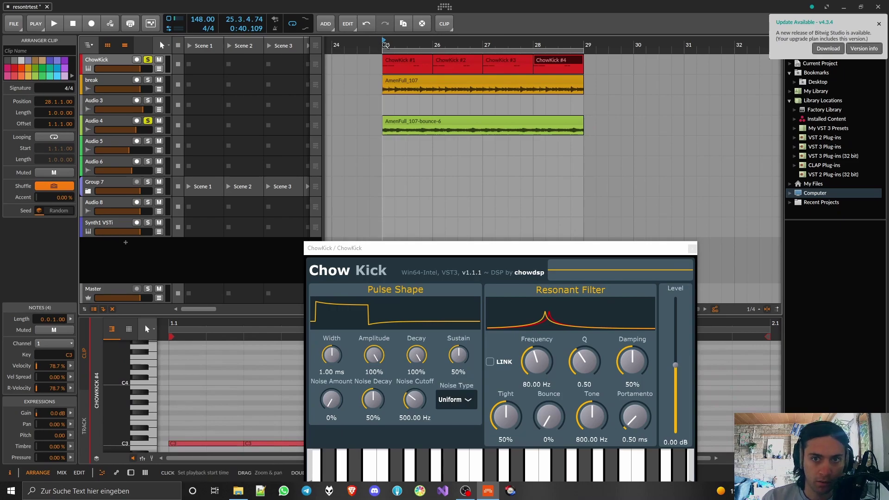
pyautogui.press('space')
pyautogui.moveTo(416, 248); pyautogui.dragTo(357, 112)
# Tune ChowKick: frequency 30.80 Hz, more Q and damping, 27% tight, 2.80 dB level, 0.32 ms width.
pyautogui.moveTo(482, 222); pyautogui.dragTo(526, 218)
pyautogui.moveTo(574, 250); pyautogui.dragTo(619, 223)
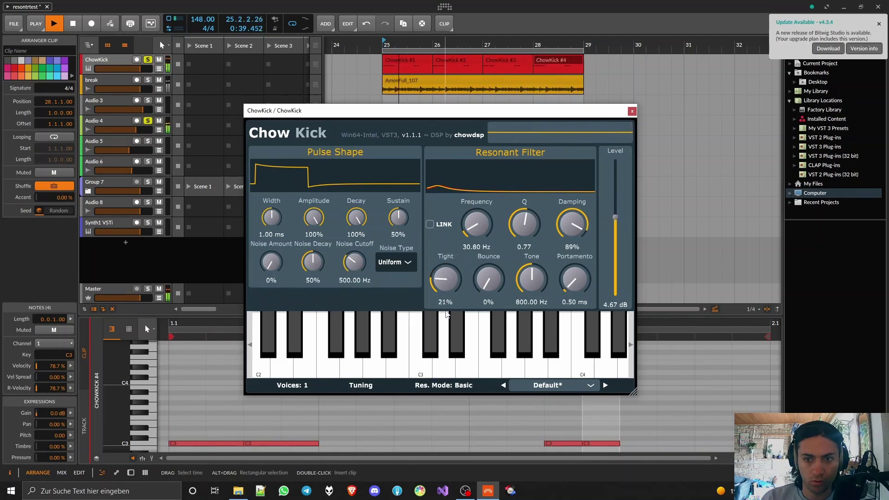
pyautogui.moveTo(459, 278); pyautogui.dragTo(444, 301)
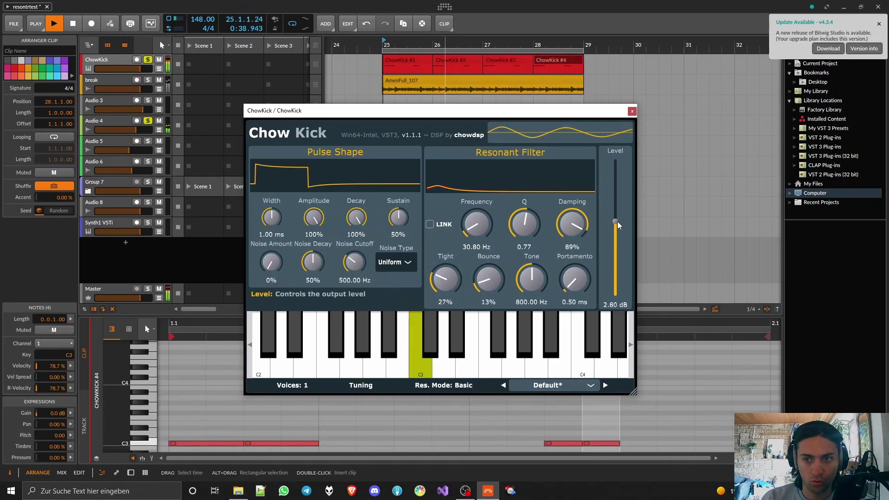
pyautogui.moveTo(615, 217); pyautogui.dragTo(615, 226)
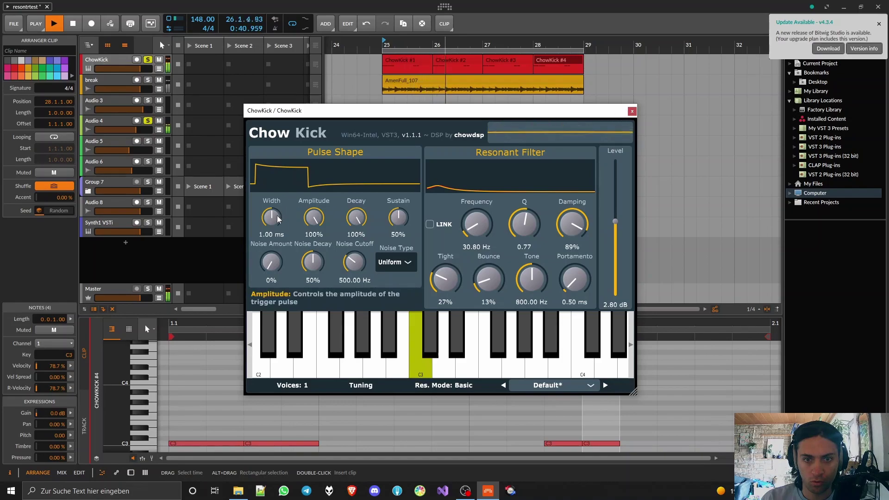
pyautogui.moveTo(271, 218); pyautogui.dragTo(279, 257)
# Close the ChowKick window, rename its track to 'kick', and type 'break fncy' as Audio 4's name.
pyautogui.click(631, 110)
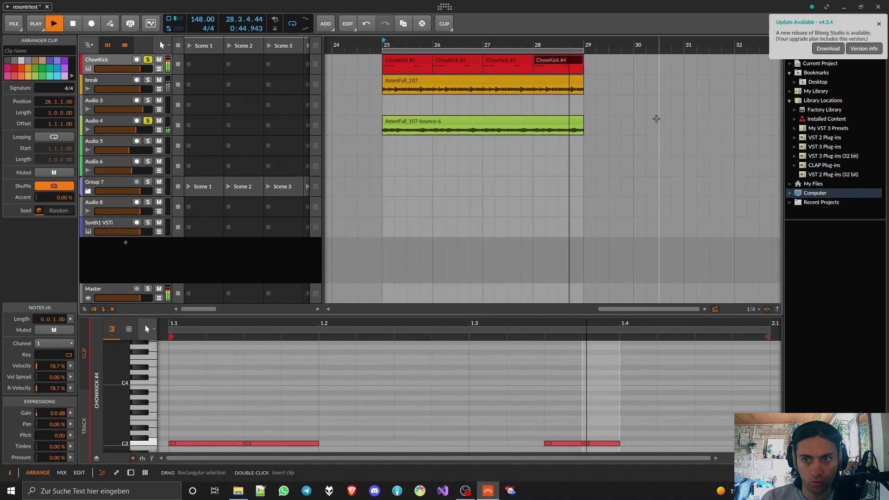
pyautogui.press('space')
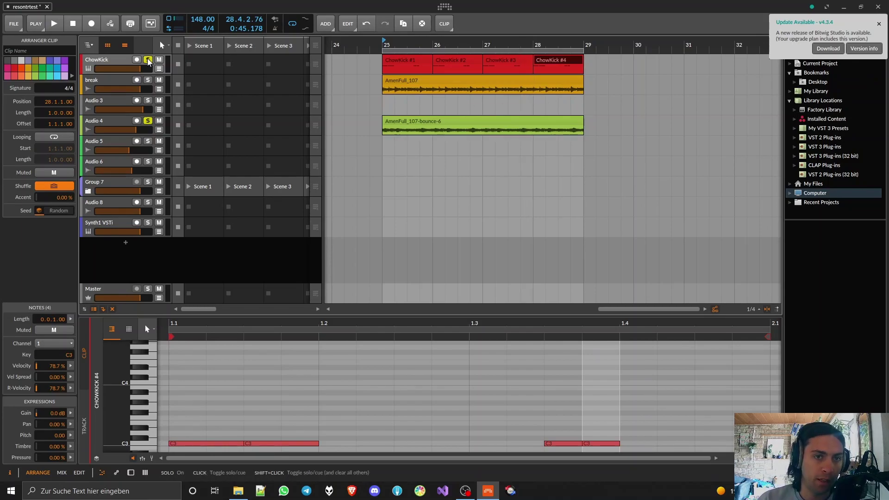
pyautogui.doubleClick(94, 59)
pyautogui.write('kick')
pyautogui.press('Return')
pyautogui.doubleClick(94, 120)
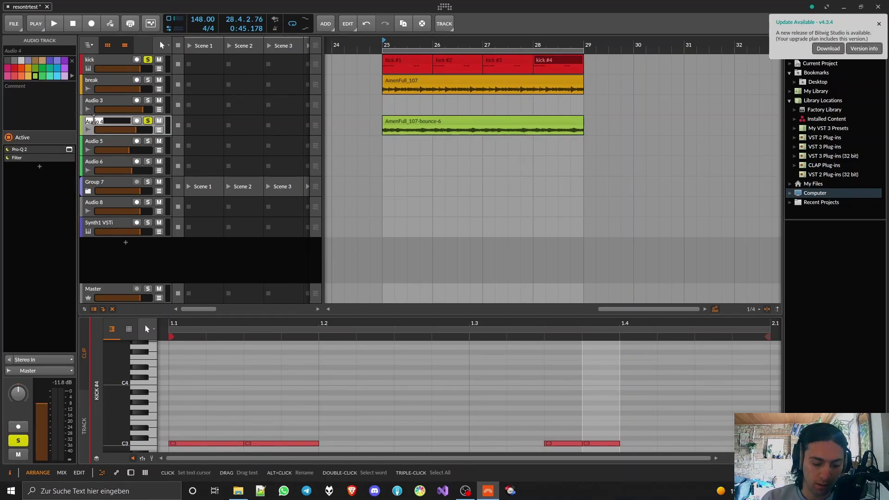
pyautogui.write('break')
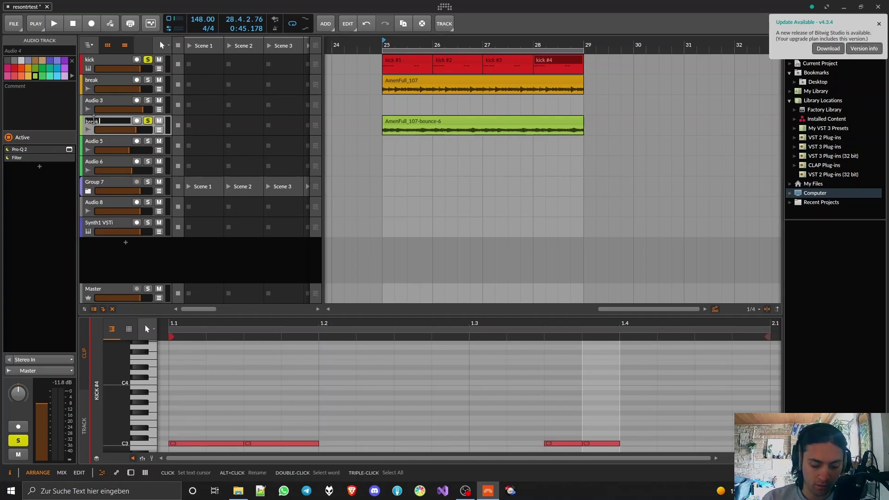
pyautogui.write(' fncy')
# Confirm the 'break fncy' name and briefly audition the break track soloed.
pyautogui.press('Return')
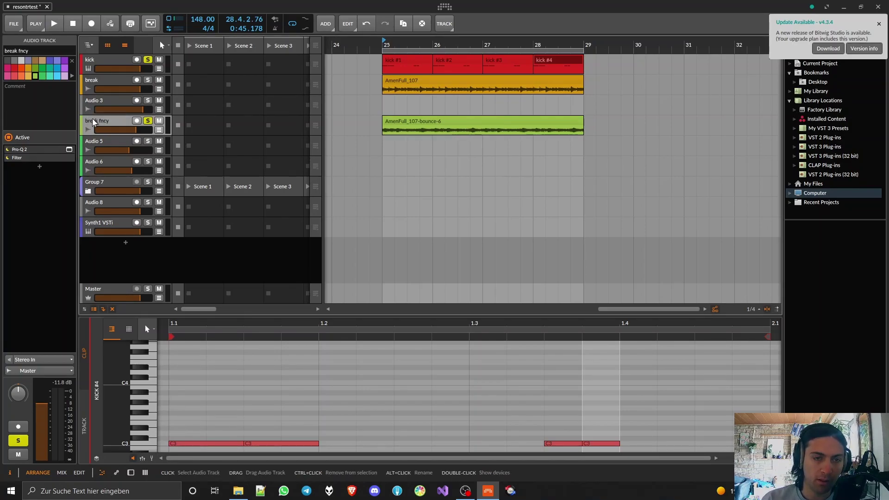
pyautogui.click(149, 81)
pyautogui.press('space')
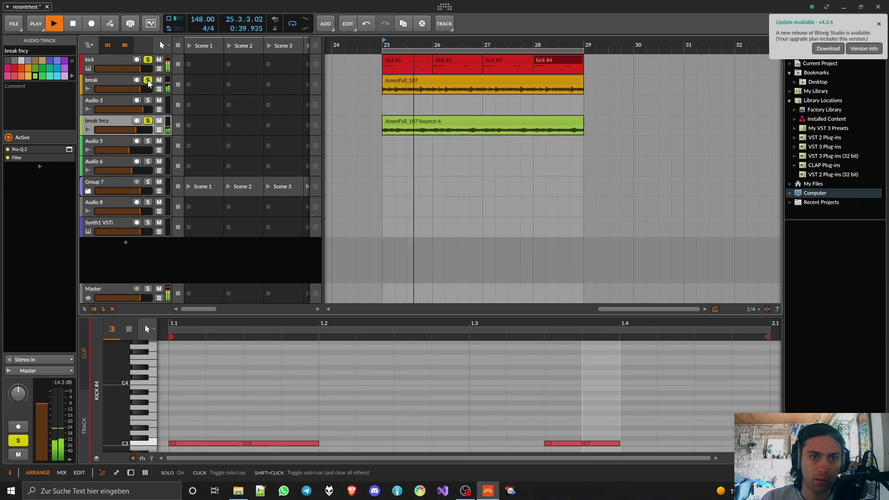
pyautogui.click(148, 80)
pyautogui.press('space')
# Delete the AmenFull clip from the break track.
pyautogui.scroll(-5, 424, 86)
pyautogui.click(424, 86)
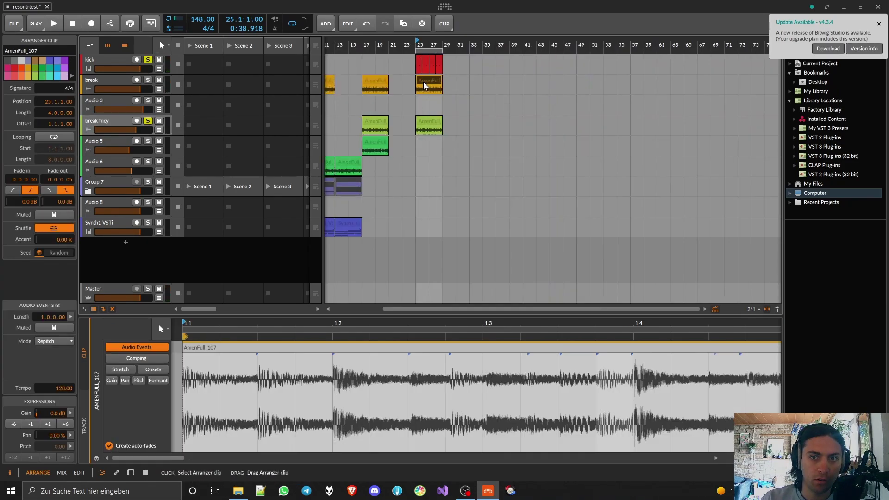
pyautogui.press('Delete')
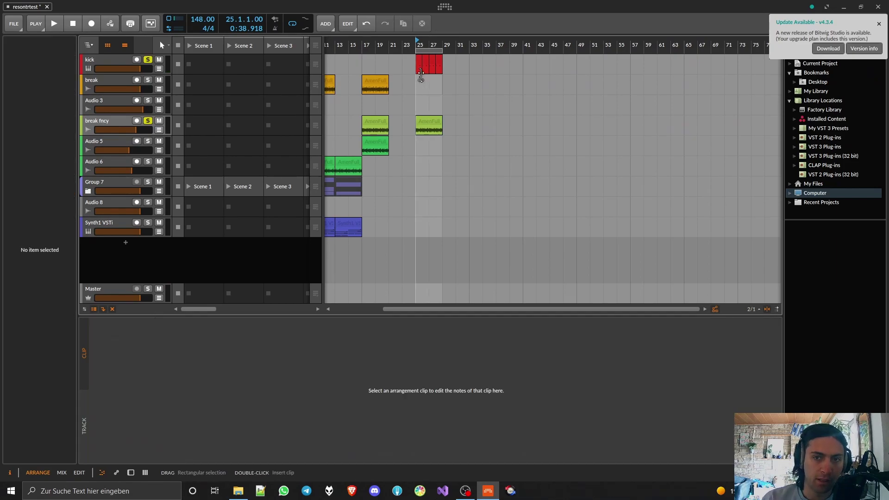
pyautogui.scroll(5, 421, 76)
# Consolidate the four kick clips into one kick #1 clip and show break fncy's devices.
pyautogui.moveTo(359, 68); pyautogui.dragTo(633, 67)
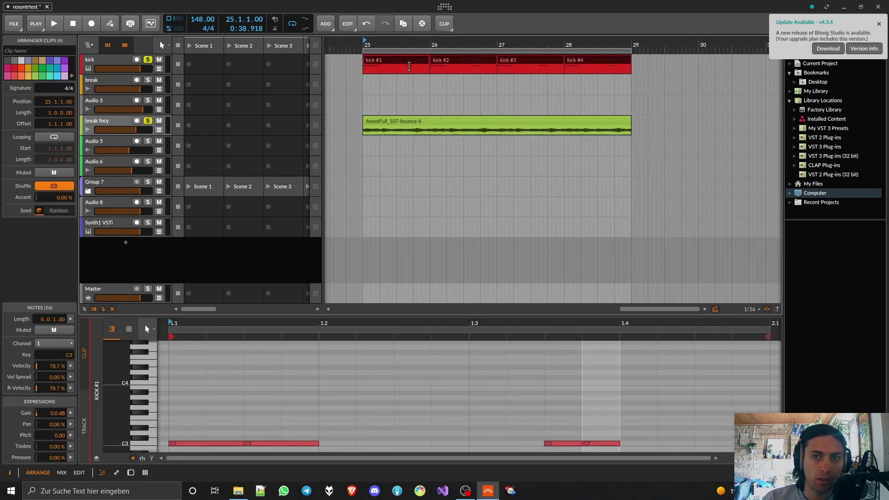
pyautogui.rightClick(392, 61)
pyautogui.click(435, 159)
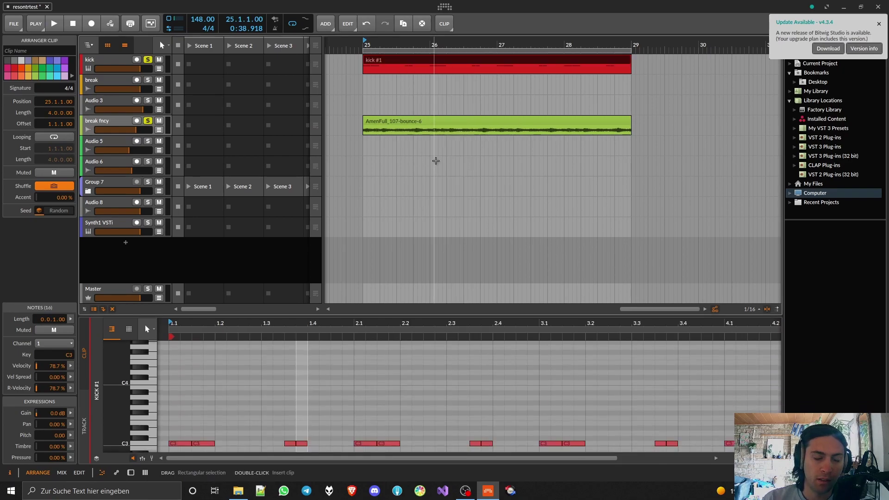
pyautogui.click(105, 123)
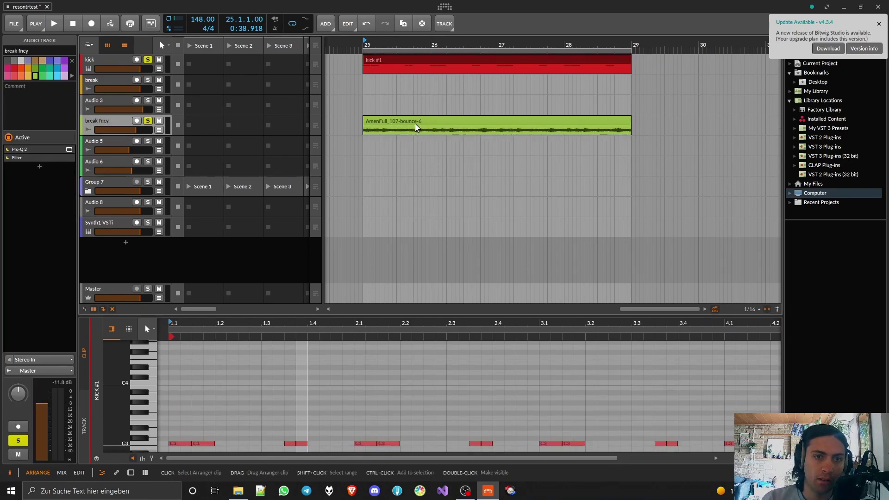
pyautogui.doubleClick(101, 121)
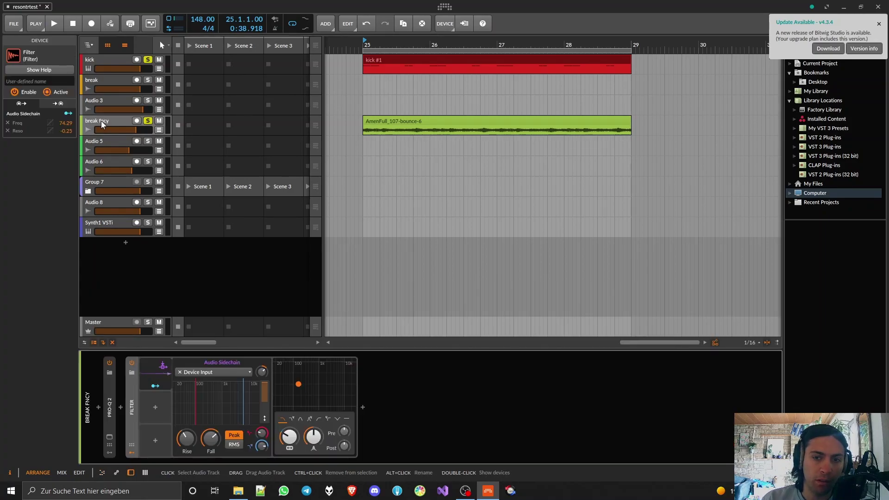
# Bounce the break fncy AmenFull clip in place and play it back from bar 25.
pyautogui.rightClick(468, 122)
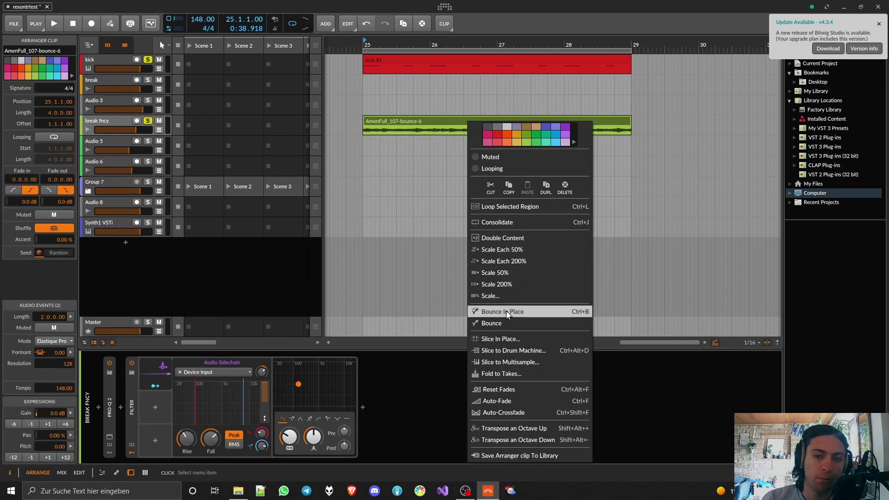
pyautogui.click(507, 311)
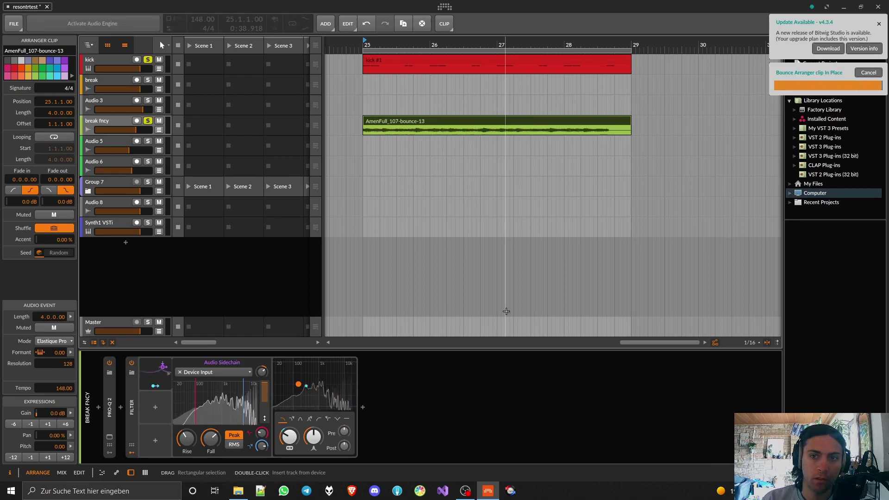
pyautogui.click(372, 47)
pyautogui.press('space')
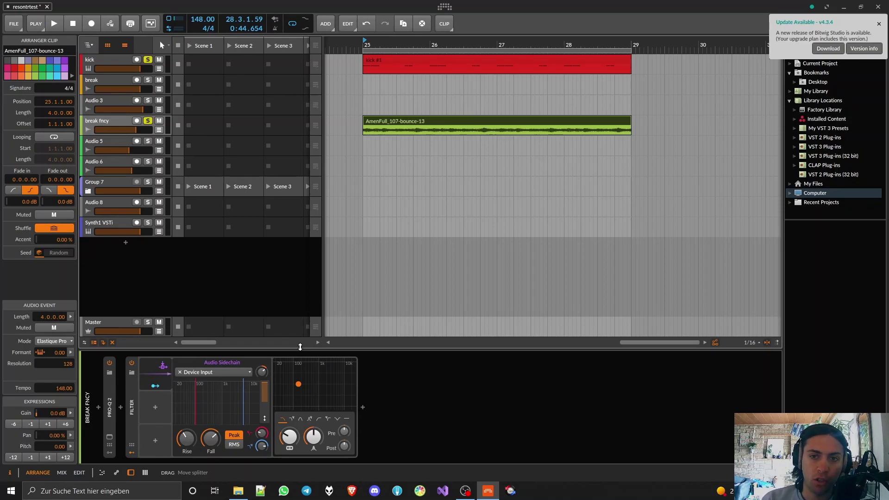
# Cut the bounced break fncy clip into four slices with the Split tool.
pyautogui.click(420, 124)
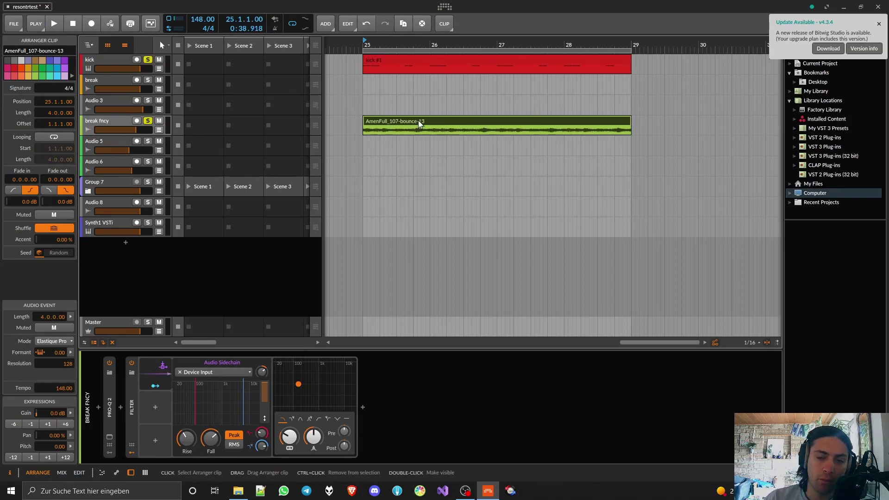
pyautogui.keyDown('ctrl'); pyautogui.click(444, 122); pyautogui.keyUp('ctrl')
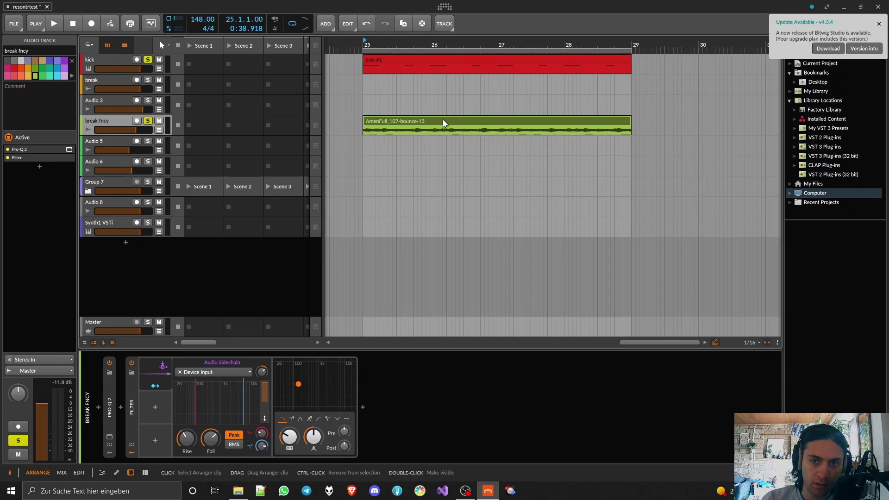
pyautogui.press('5')
pyautogui.click(446, 123)
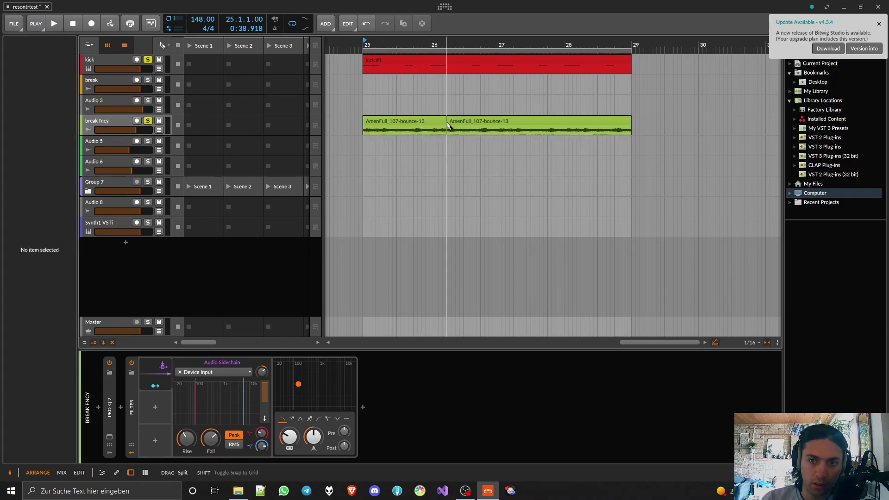
pyautogui.click(537, 122)
pyautogui.click(583, 122)
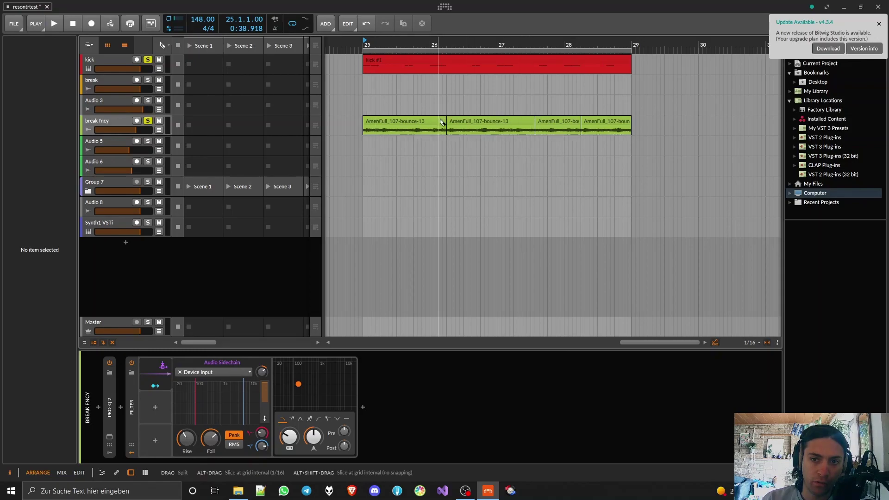
pyautogui.press('1')
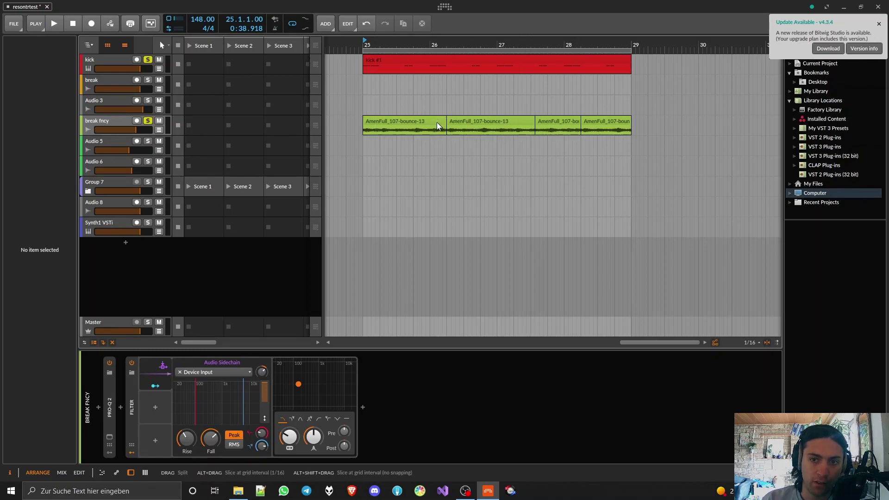
# Select the first slice and stretch it across bars 25–29.
pyautogui.click(657, 125)
pyautogui.click(611, 122)
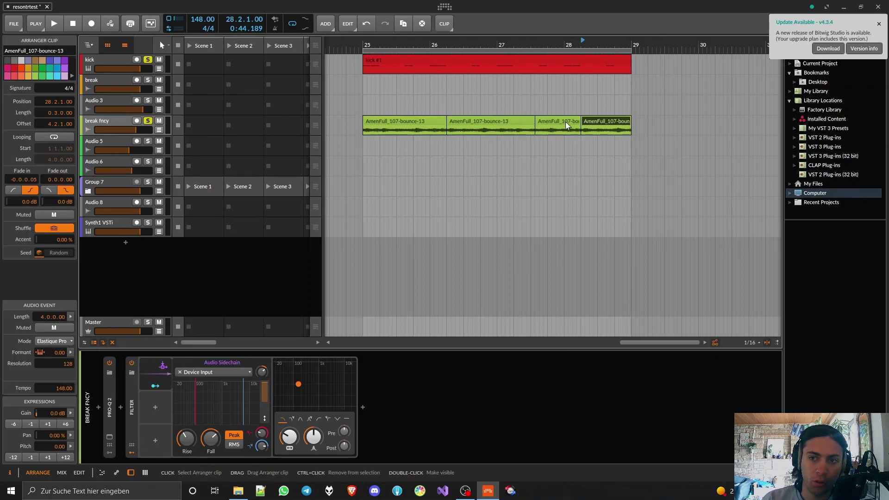
pyautogui.keyDown('ctrl'); pyautogui.click(565, 125); pyautogui.keyUp('ctrl')
pyautogui.keyDown('ctrl'); pyautogui.click(497, 121); pyautogui.keyUp('ctrl')
pyautogui.keyDown('ctrl'); pyautogui.click(431, 123); pyautogui.keyUp('ctrl')
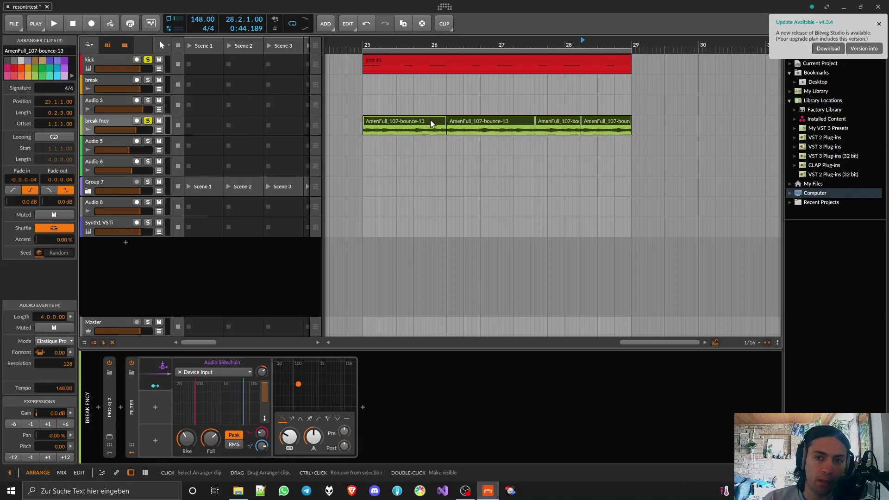
pyautogui.click(439, 124)
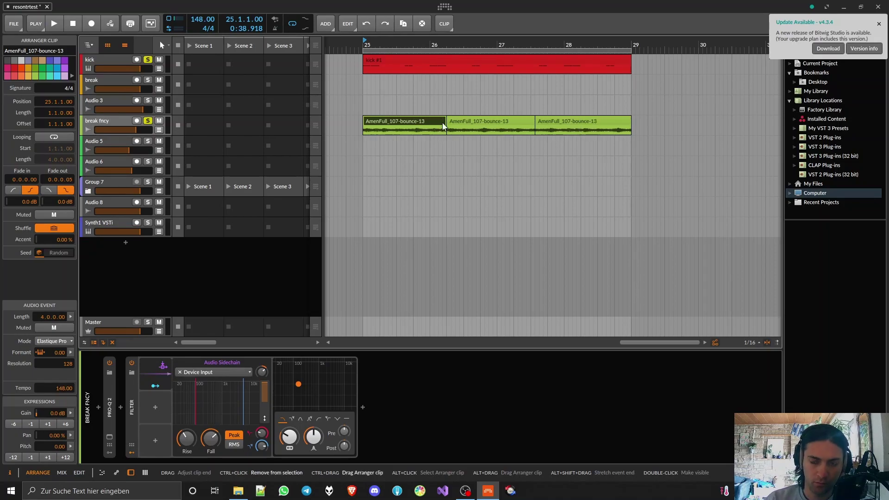
pyautogui.moveTo(443, 123); pyautogui.dragTo(631, 123)
# Bounce the break clip using the Pre-FX source.
pyautogui.rightClick(444, 125)
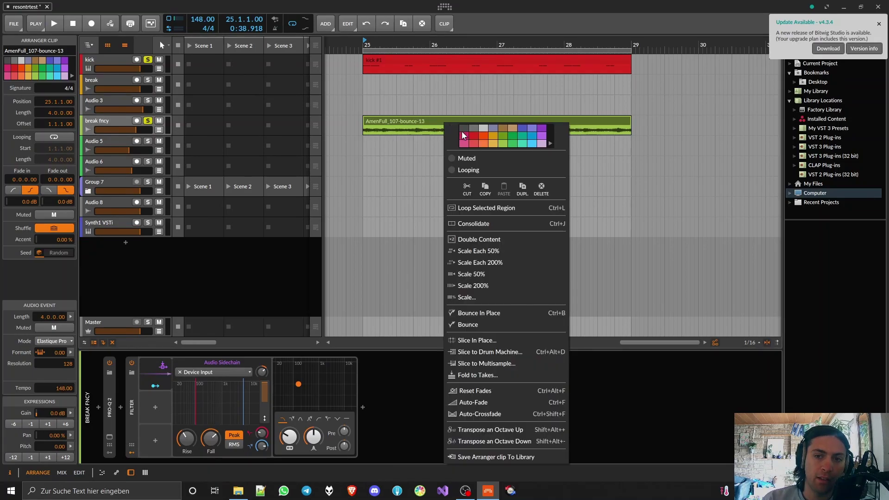
pyautogui.click(466, 326)
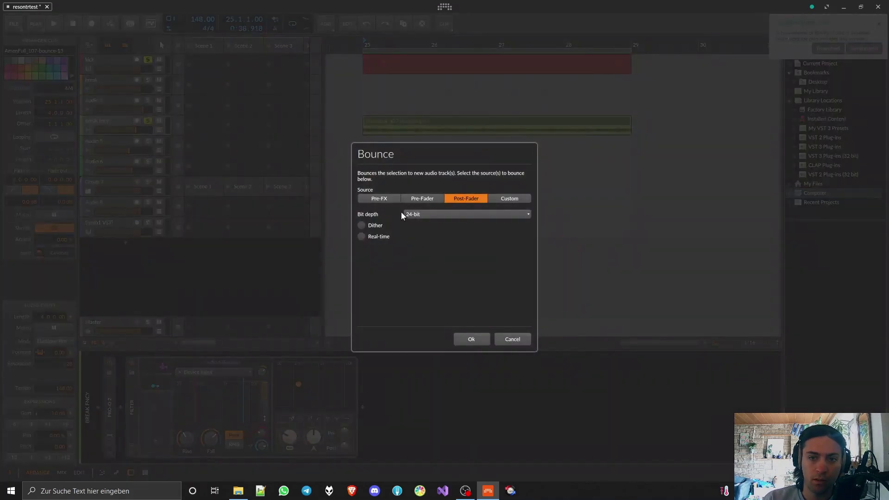
pyautogui.click(379, 200)
pyautogui.click(472, 339)
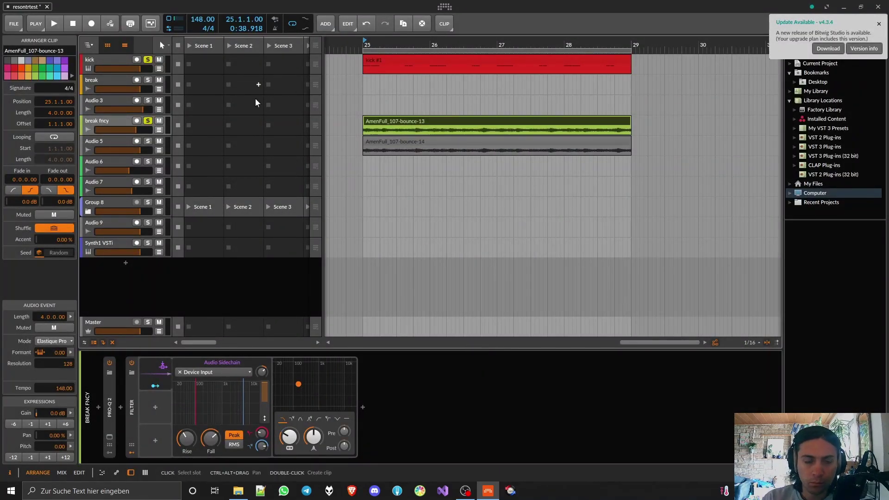
# Unsolo and deactivate break fncy, then audition the bounce on soloed Audio 5.
pyautogui.click(148, 121)
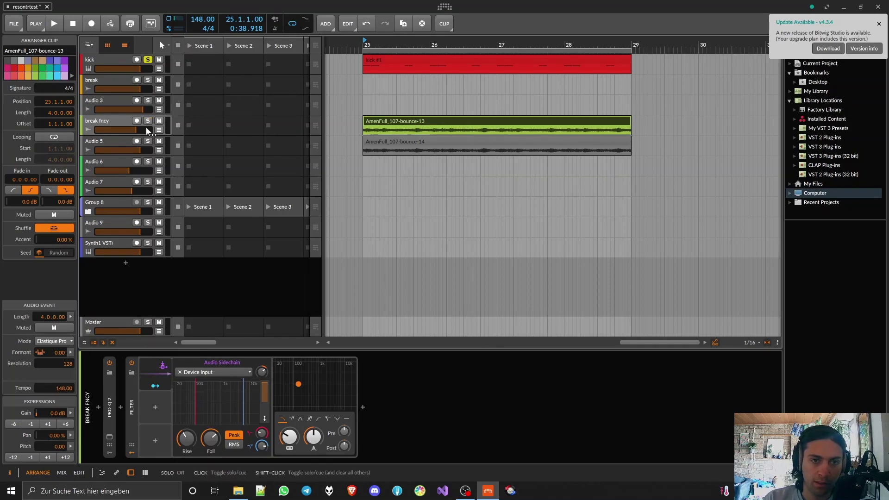
pyautogui.click(122, 121)
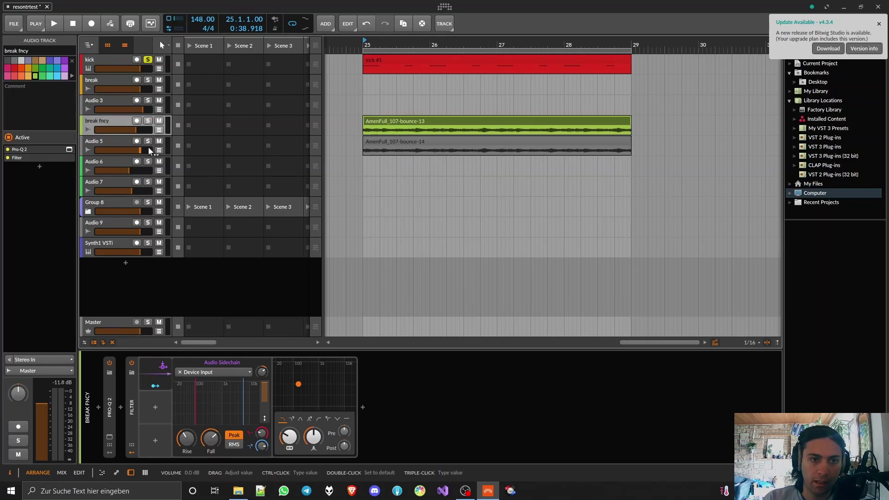
pyautogui.hotkey('alt', 'a')
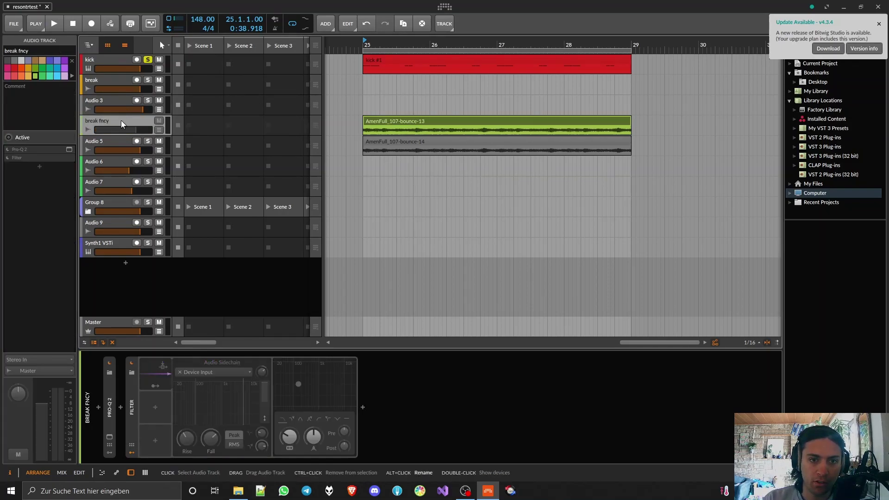
pyautogui.click(149, 141)
pyautogui.click(119, 144)
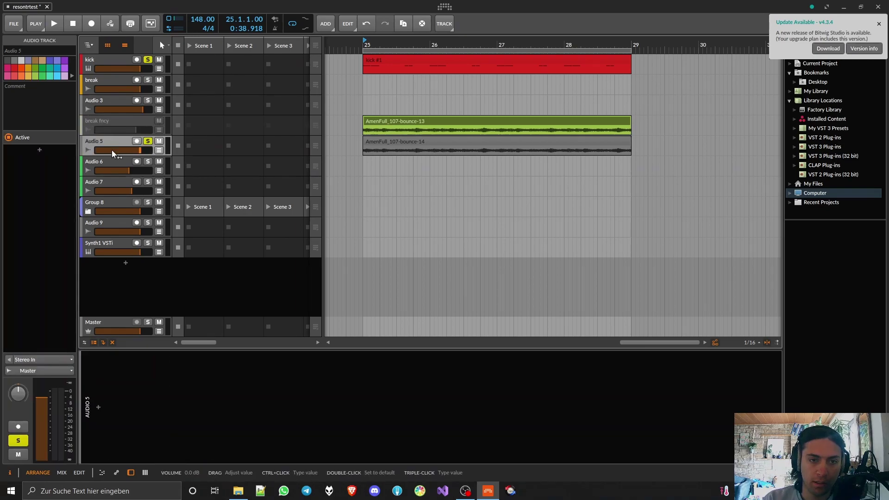
pyautogui.press('space')
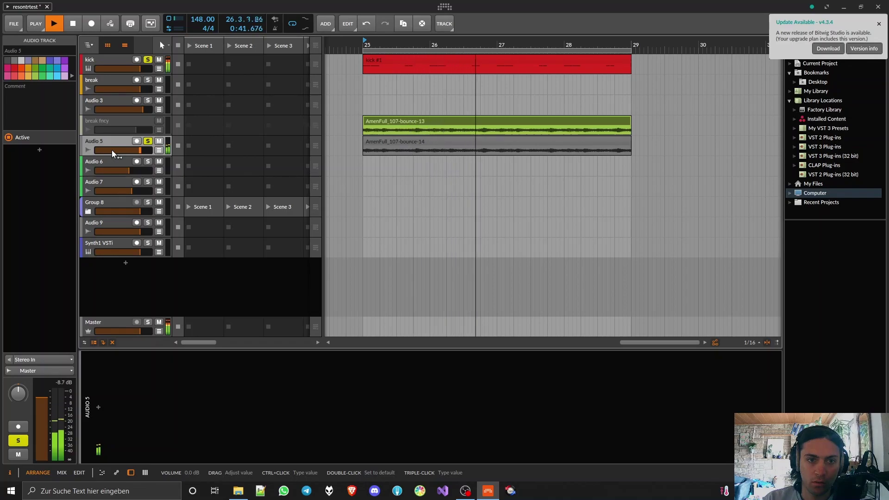
pyautogui.press('space')
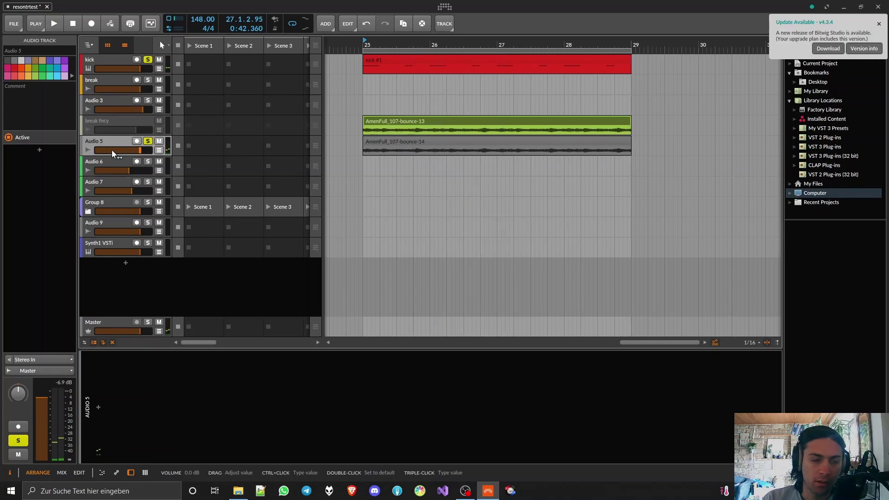
# Reactivate break fncy and delete the Audio 5 track holding AmenFull_107-bounce-14.
pyautogui.click(110, 121)
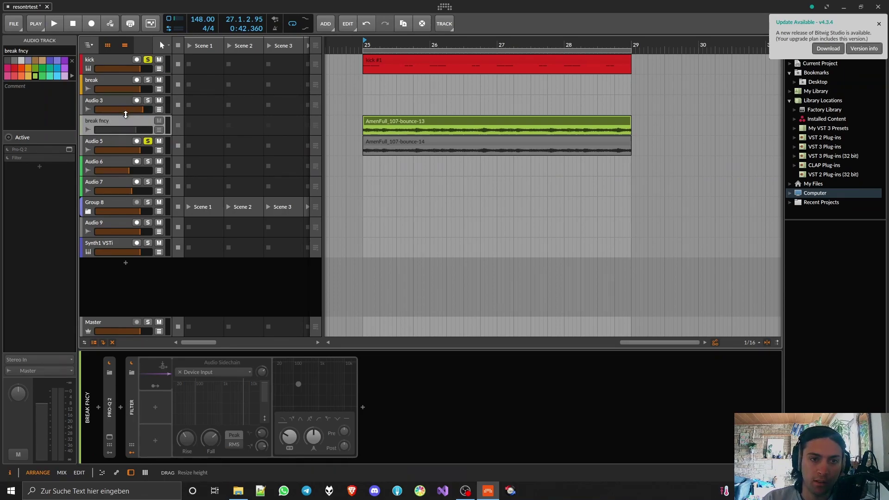
pyautogui.hotkey('shift', 'a')
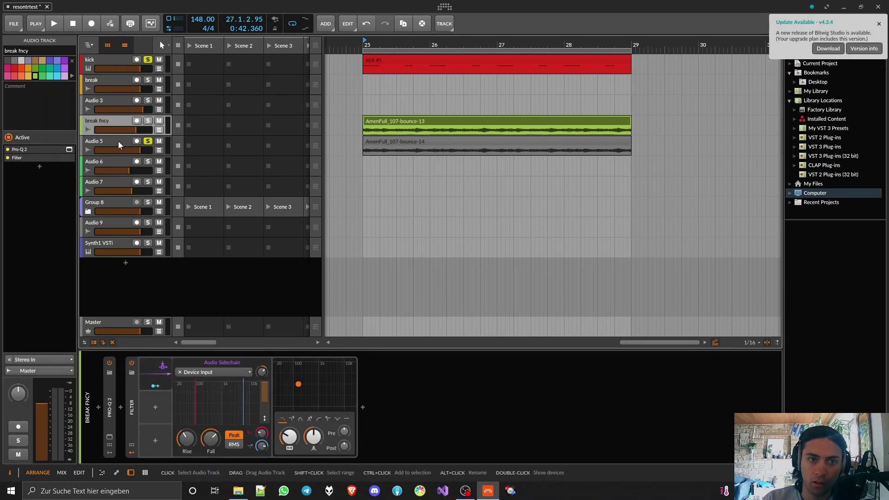
pyautogui.click(118, 145)
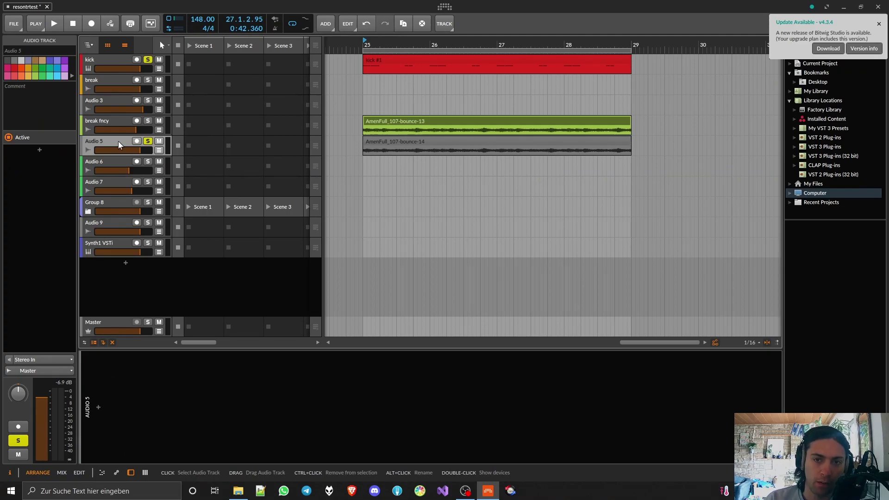
pyautogui.press('Delete')
pyautogui.click(100, 120)
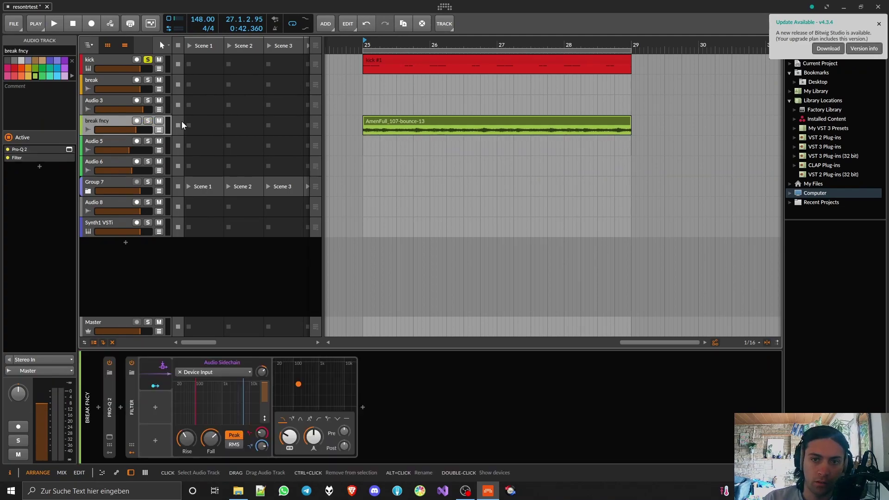
# Bounce the AmenFull_107-bounce-13 clip to a new track using the Post-Fader source.
pyautogui.rightClick(504, 119)
pyautogui.click(527, 320)
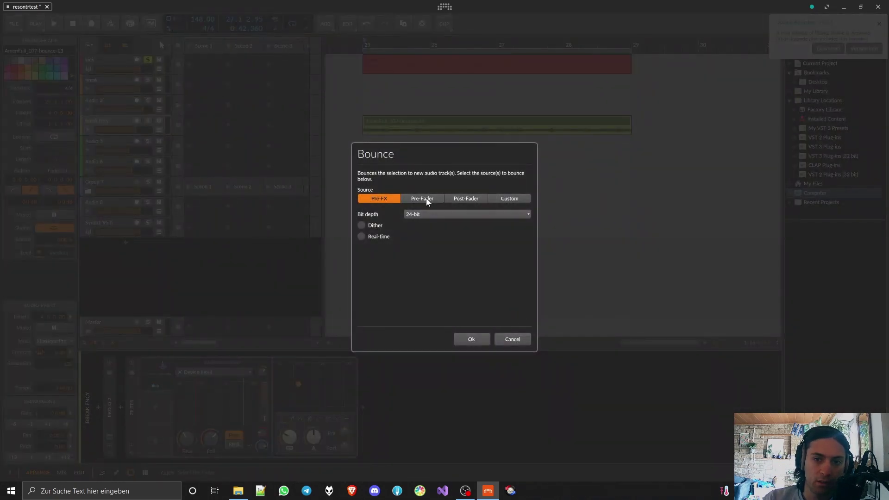
pyautogui.click(426, 199)
pyautogui.click(473, 204)
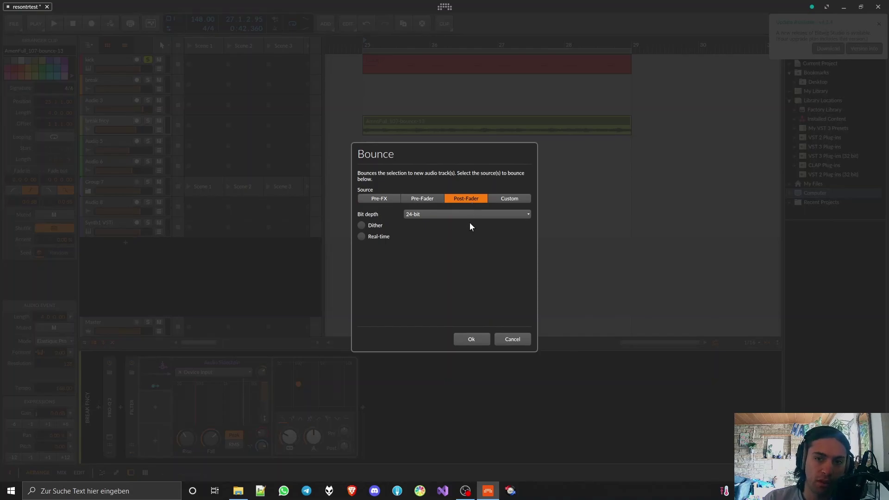
pyautogui.click(470, 342)
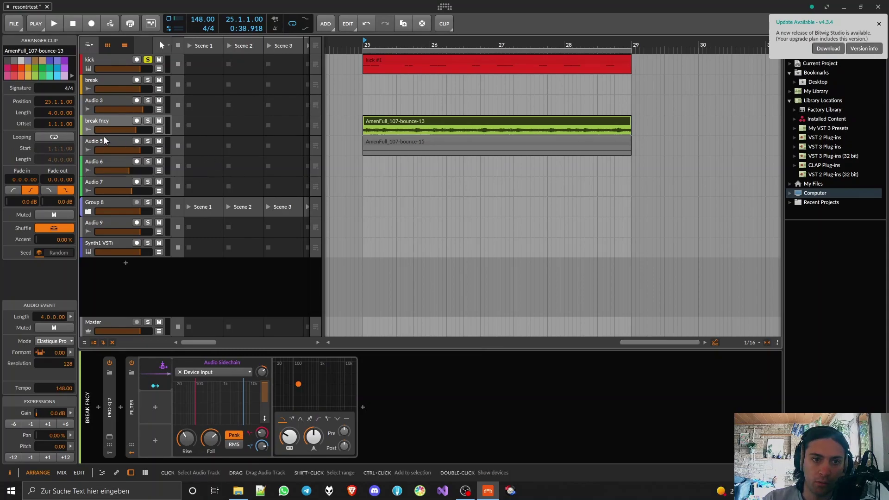
# Unsolo the kick track and bounce the AmenFull_107-bounce-13 clip to a new track again.
pyautogui.click(148, 60)
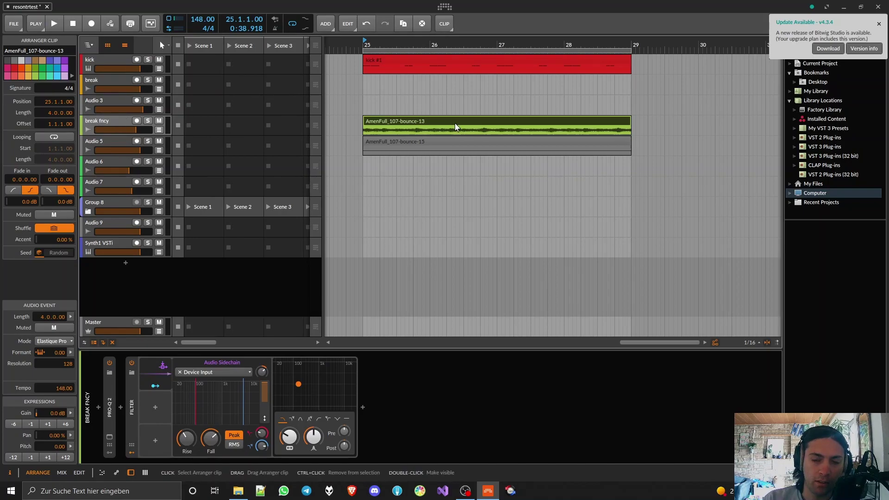
pyautogui.rightClick(410, 121)
pyautogui.click(446, 320)
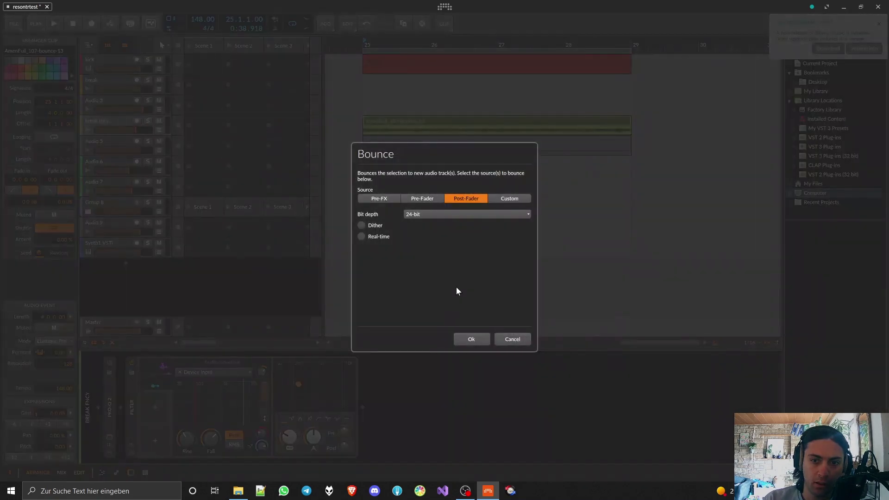
pyautogui.click(471, 341)
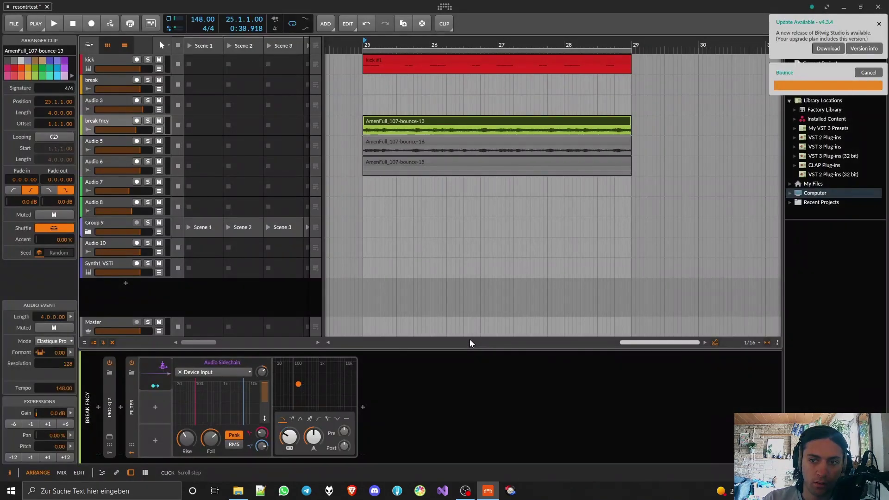
# Remove the empty bounce-15 track and audition the new bounce on Audio 5.
pyautogui.click(100, 161)
pyautogui.hotkey('ctrl', 'z')
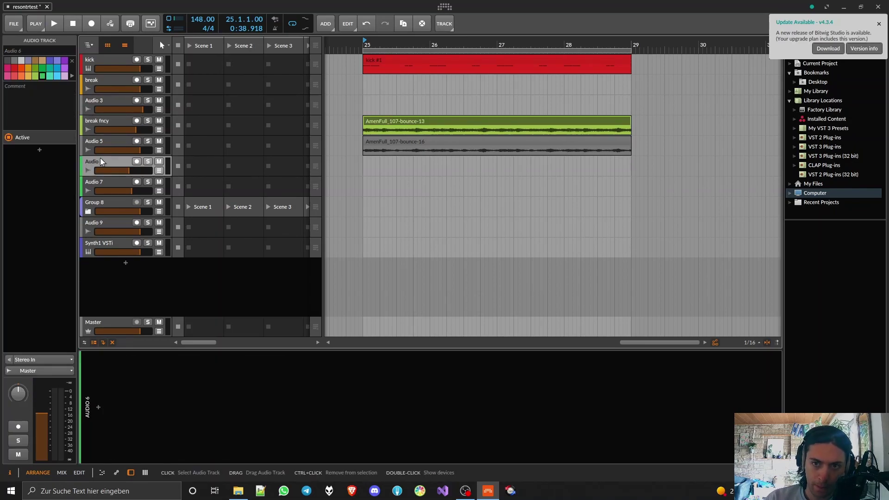
pyautogui.click(103, 121)
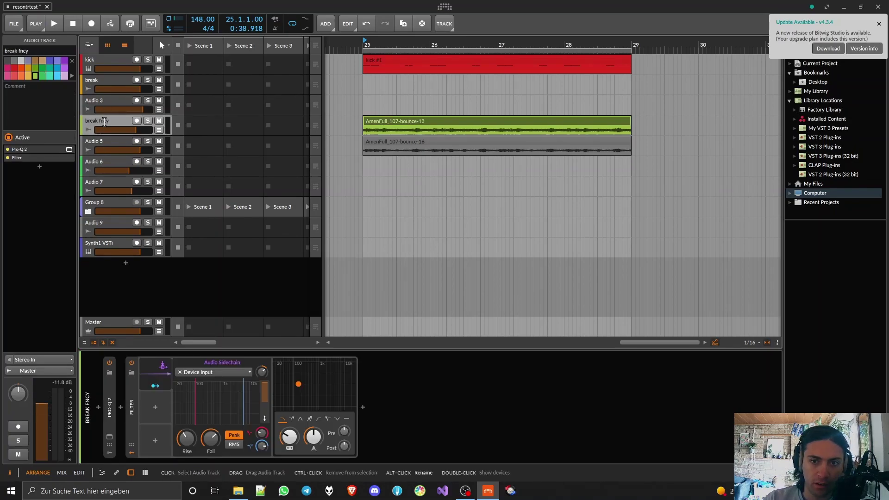
pyautogui.click(107, 145)
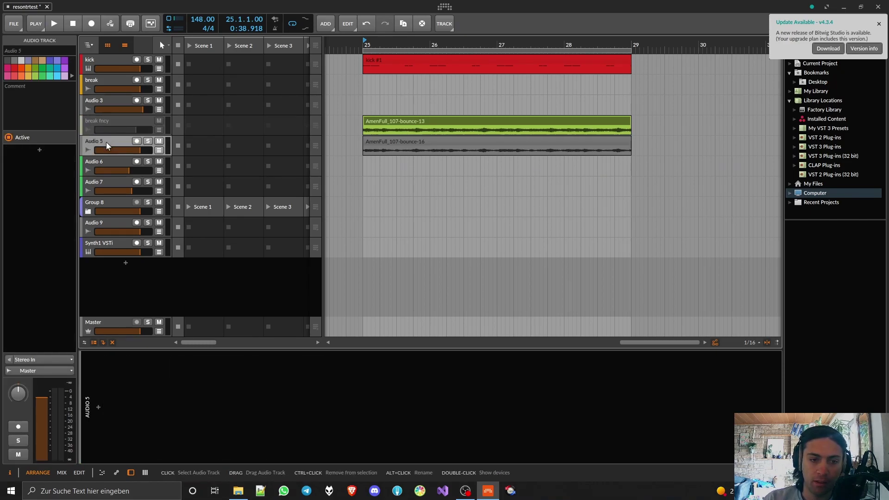
pyautogui.press('space')
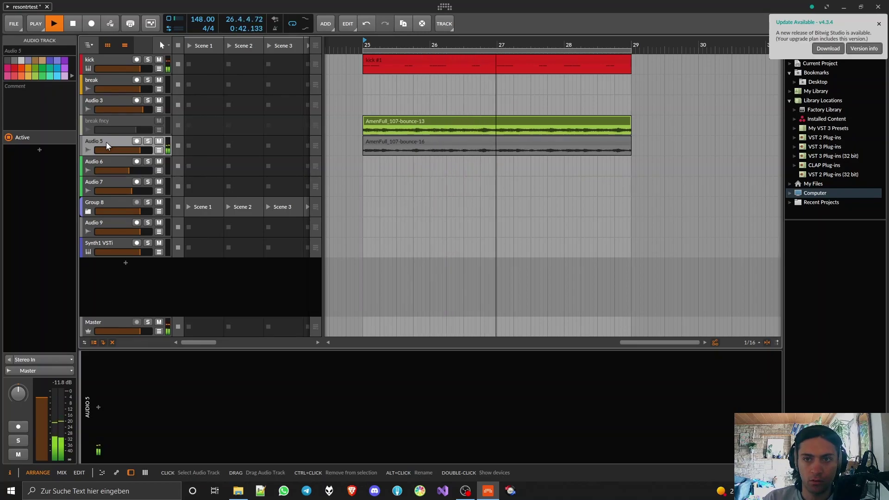
pyautogui.press('space')
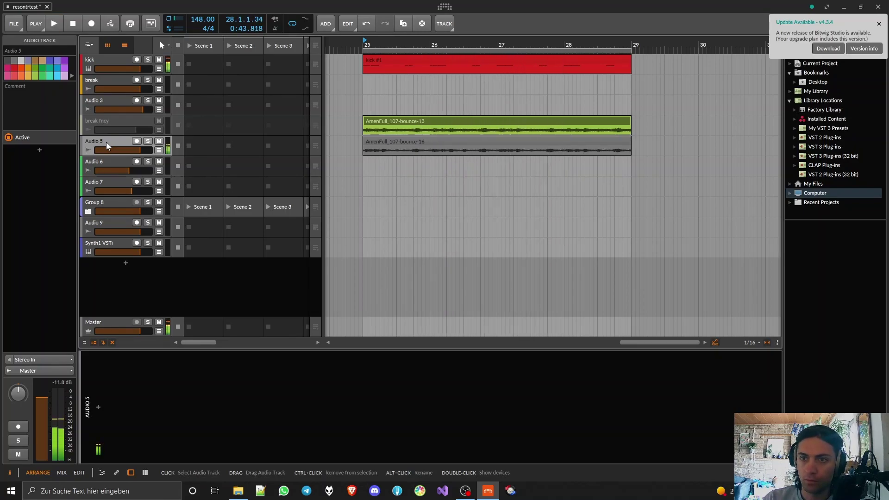
# Compare against the original, then leave break fncy deactivated and Audio 5 active.
pyautogui.click(110, 120)
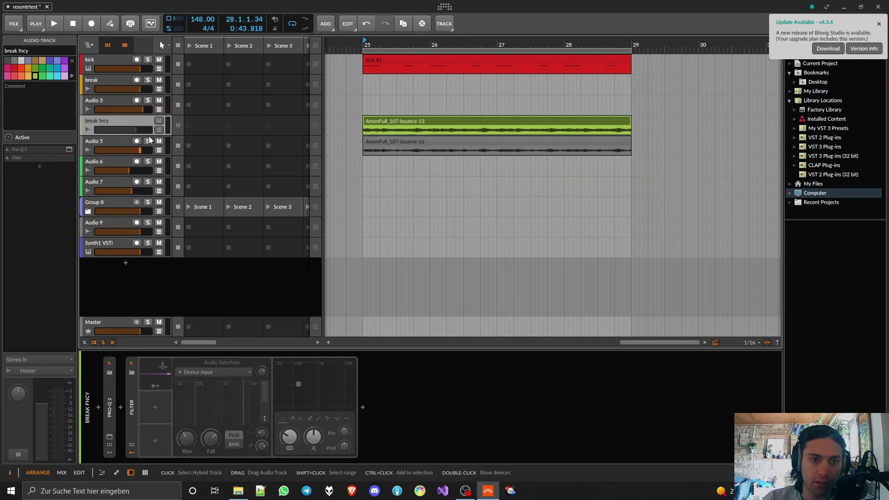
pyautogui.click(103, 142)
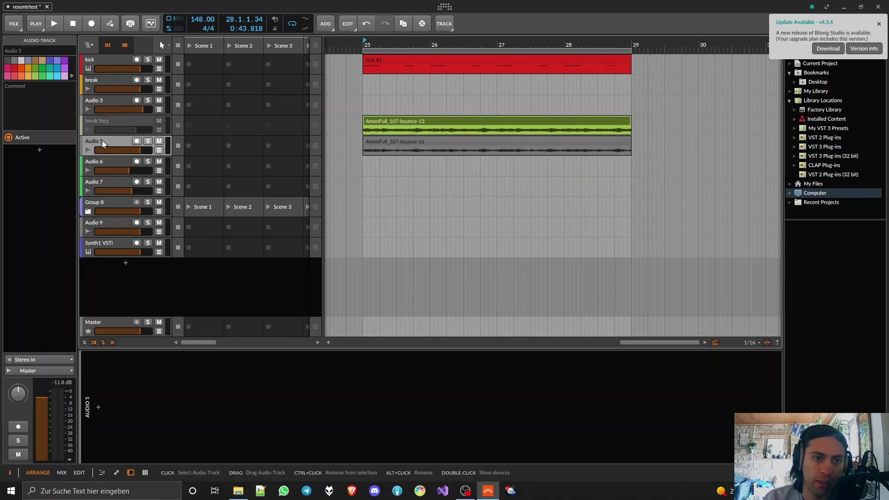
pyautogui.hotkey('ctrl', 'z')
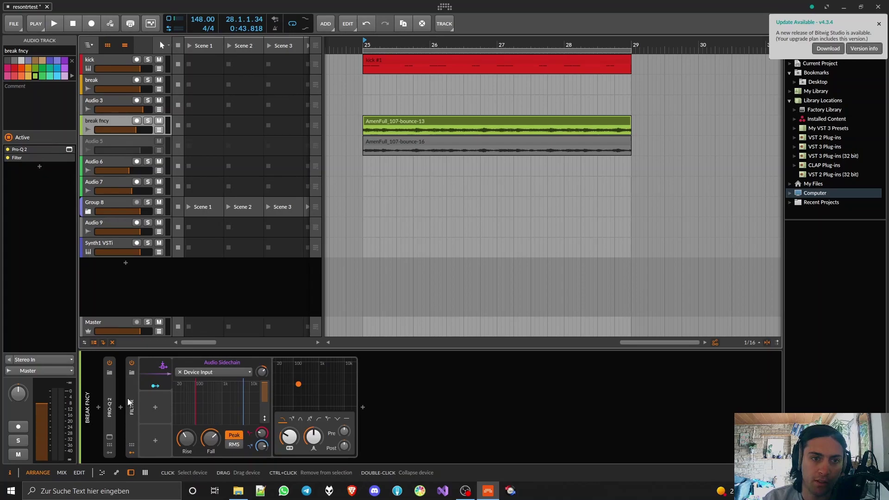
pyautogui.press('space')
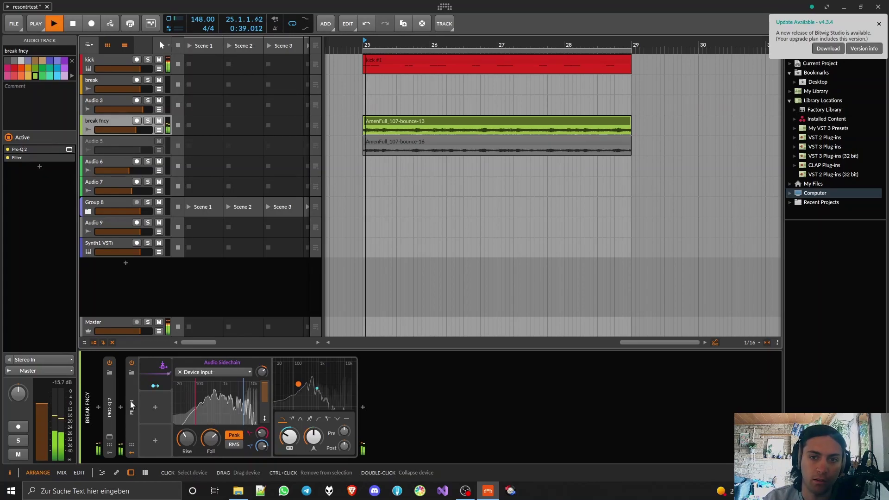
pyautogui.press('space')
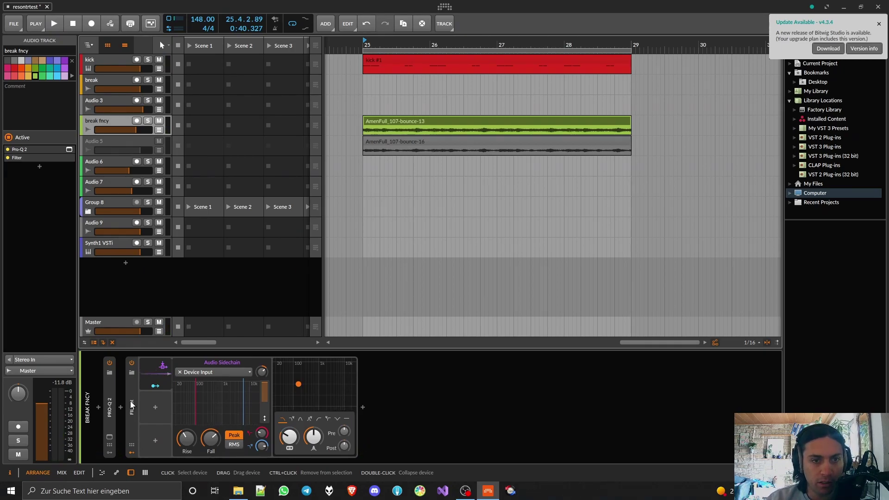
pyautogui.hotkey('alt', 'a')
pyautogui.click(110, 141)
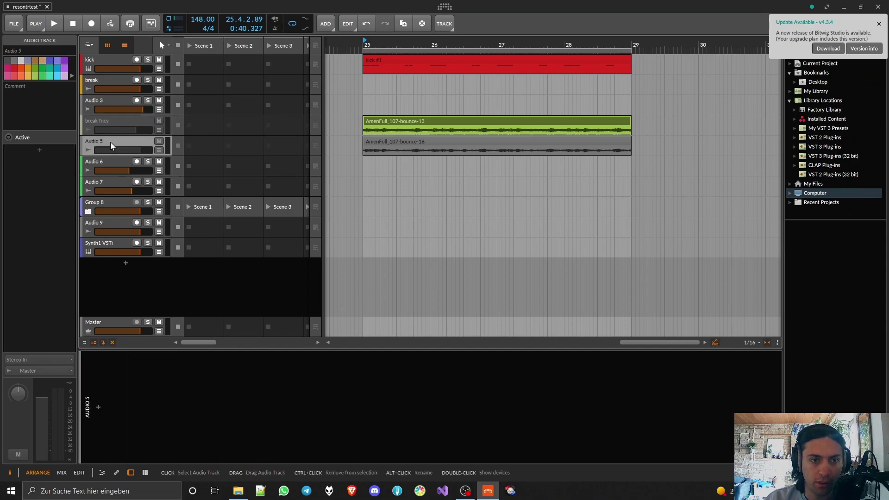
pyautogui.hotkey('alt', 'a')
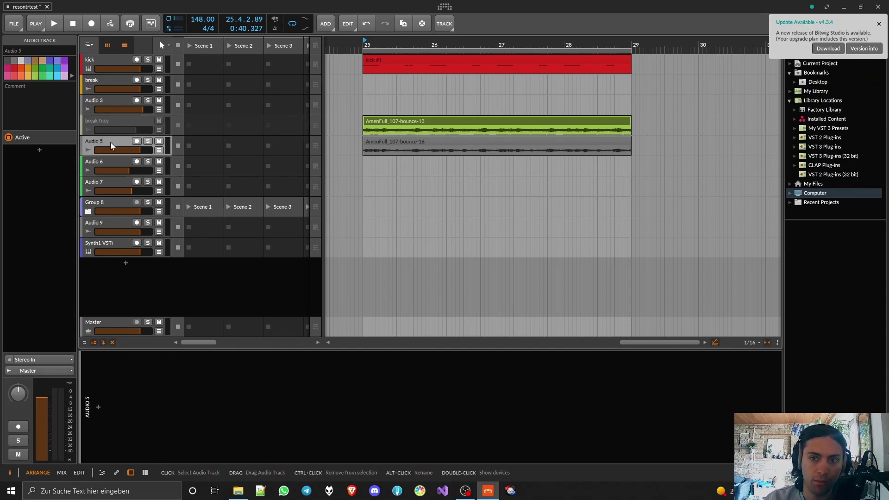
# Split the kick clip near bar 28.5, test a gap, then butt kick #2 against kick #1.
pyautogui.click(407, 139)
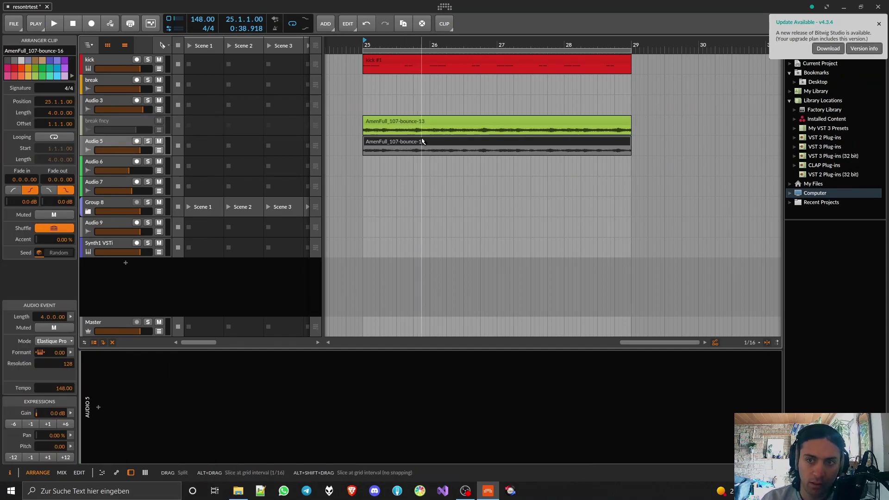
pyautogui.click(597, 65)
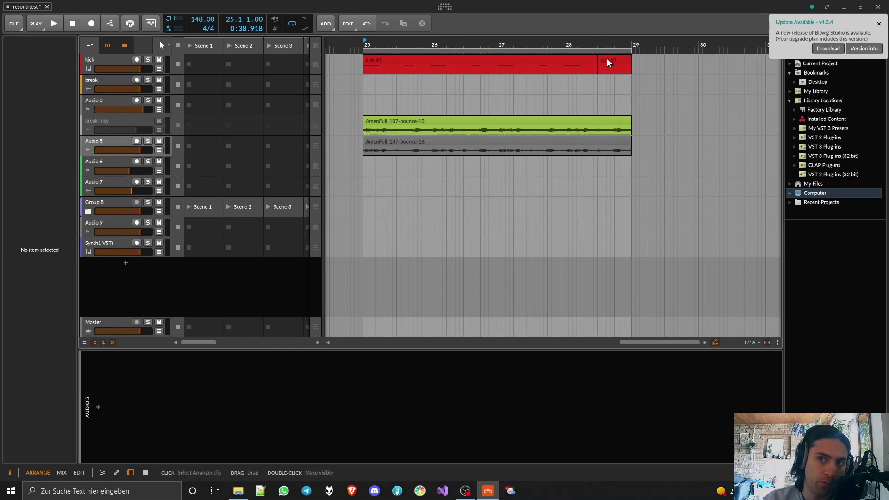
pyautogui.moveTo(607, 59); pyautogui.dragTo(622, 59)
pyautogui.press('space')
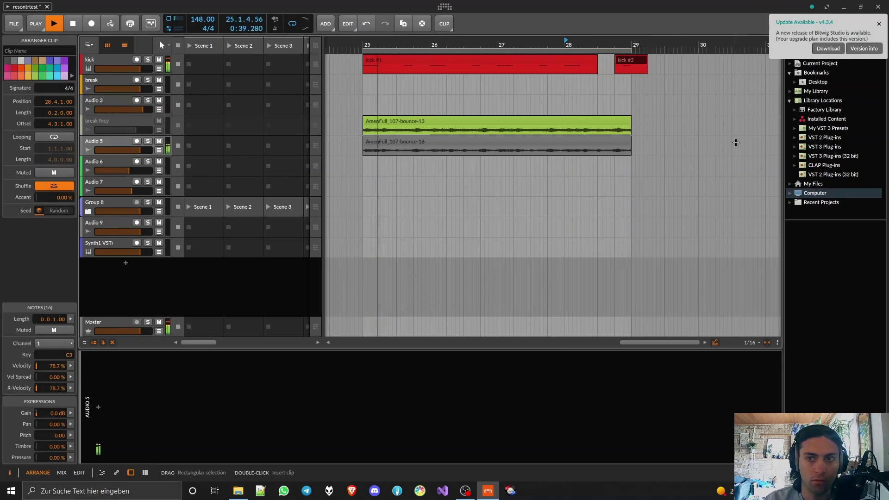
pyautogui.press('space')
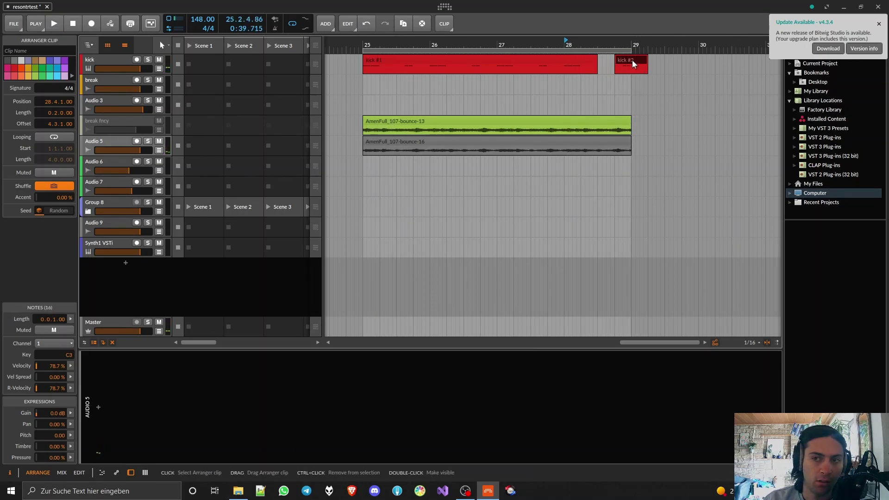
pyautogui.moveTo(635, 59); pyautogui.dragTo(617, 60)
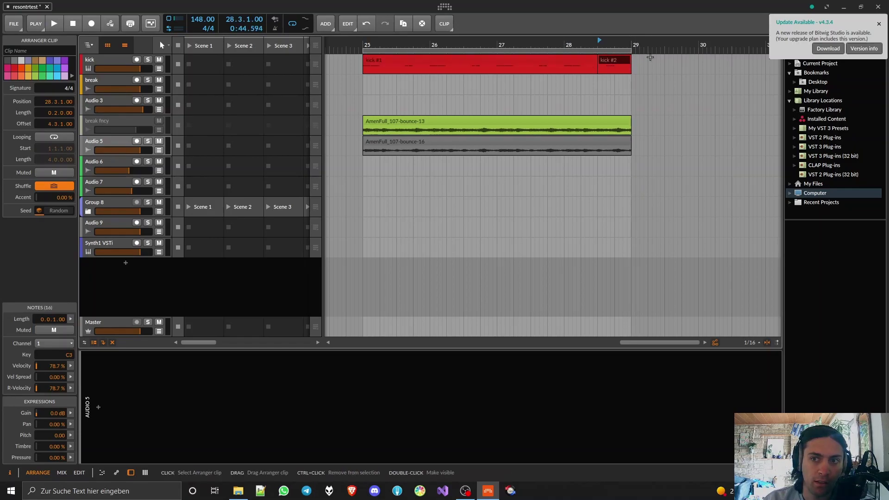
# Consolidate both kick clips into a single kick #1 clip spanning bars 25–29.
pyautogui.keyDown('shift'); pyautogui.click(525, 60); pyautogui.keyUp('shift')
pyautogui.rightClick(526, 61)
pyautogui.click(565, 157)
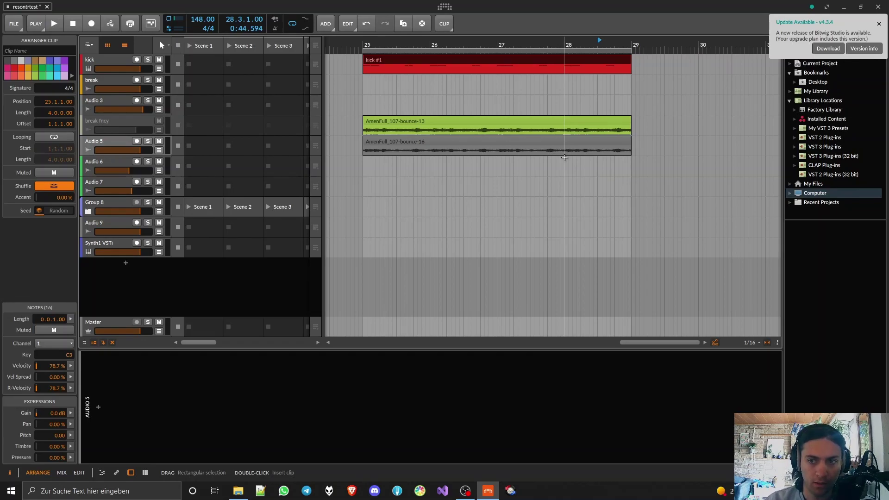
pyautogui.click(594, 142)
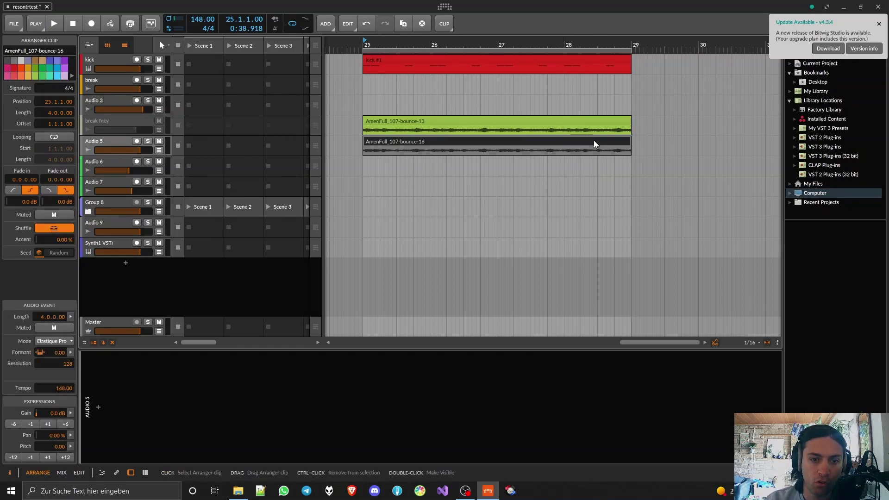
# Close the update notice and delete the Audio 5 track with its AmenFull_107-bounce-16 clip.
pyautogui.click(100, 119)
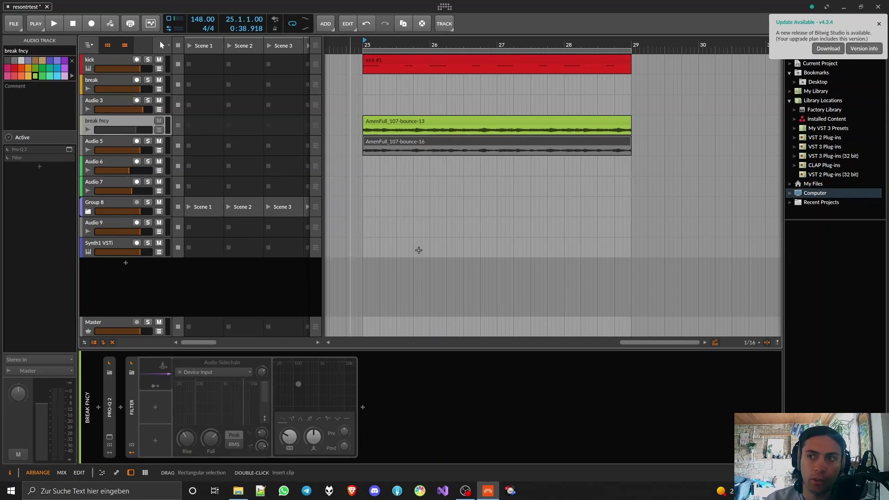
pyautogui.click(879, 23)
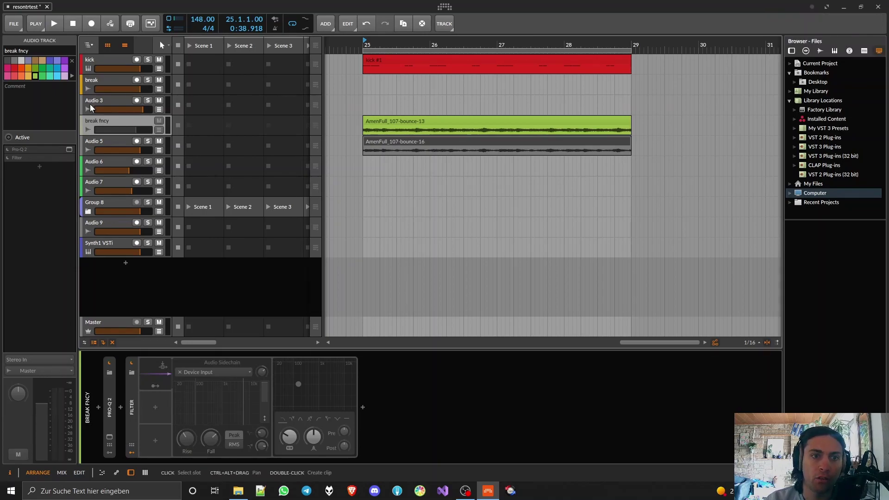
pyautogui.click(99, 142)
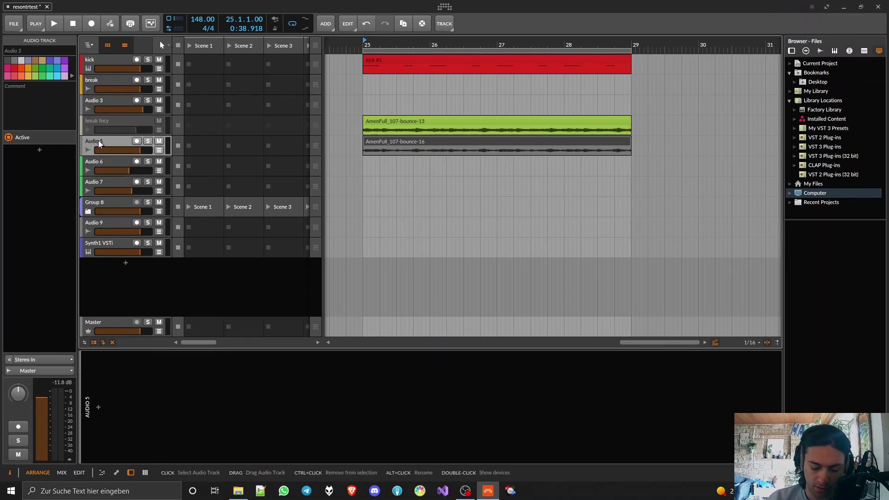
pyautogui.press('Delete')
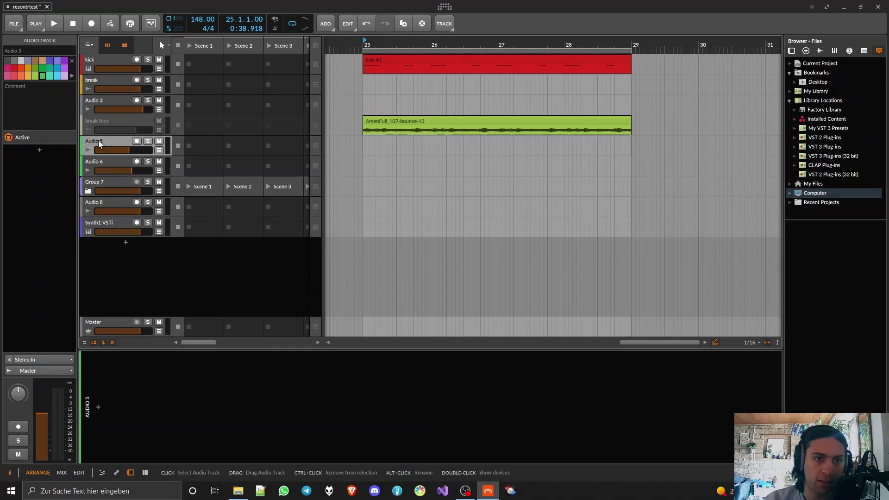
pyautogui.click(123, 123)
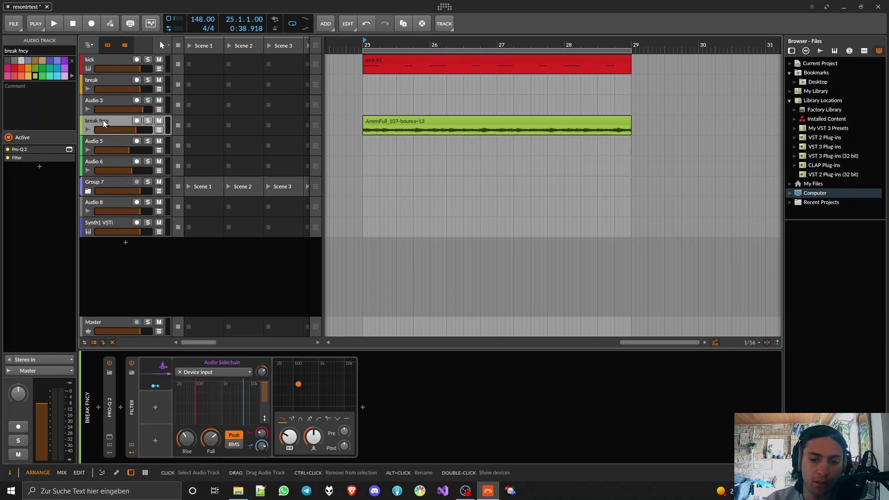
# Put break fncy into a new group named 'Break fncy'.
pyautogui.rightClick(103, 119)
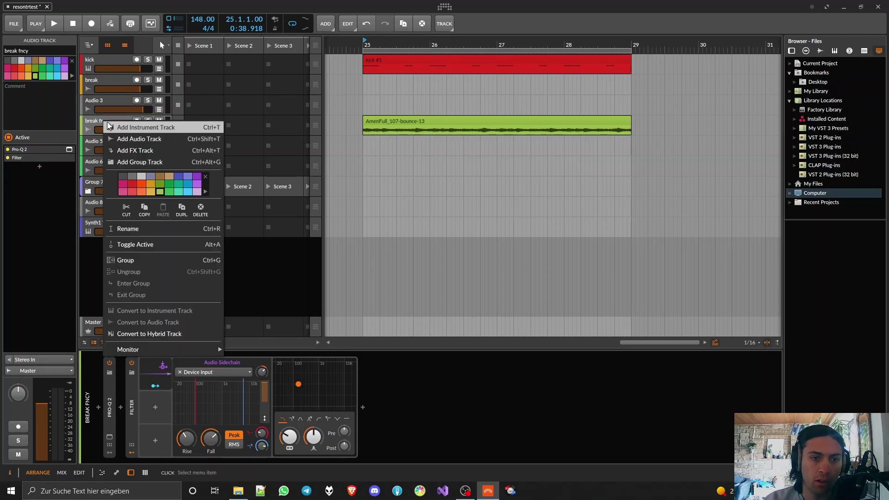
pyautogui.click(127, 259)
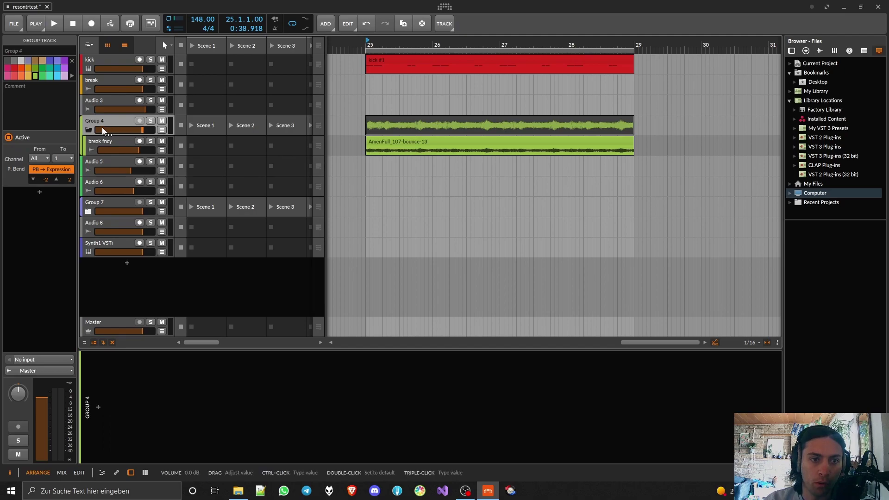
pyautogui.keyDown('alt'); pyautogui.click(96, 121); pyautogui.keyUp('alt')
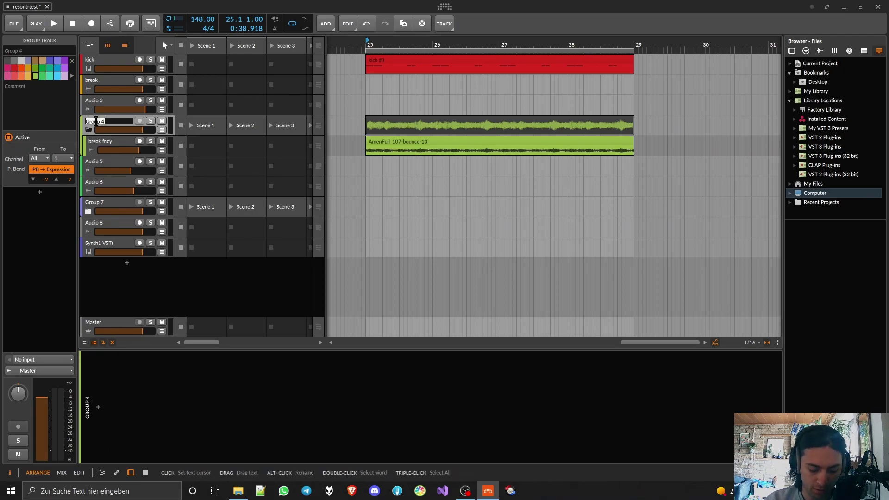
pyautogui.write('Break')
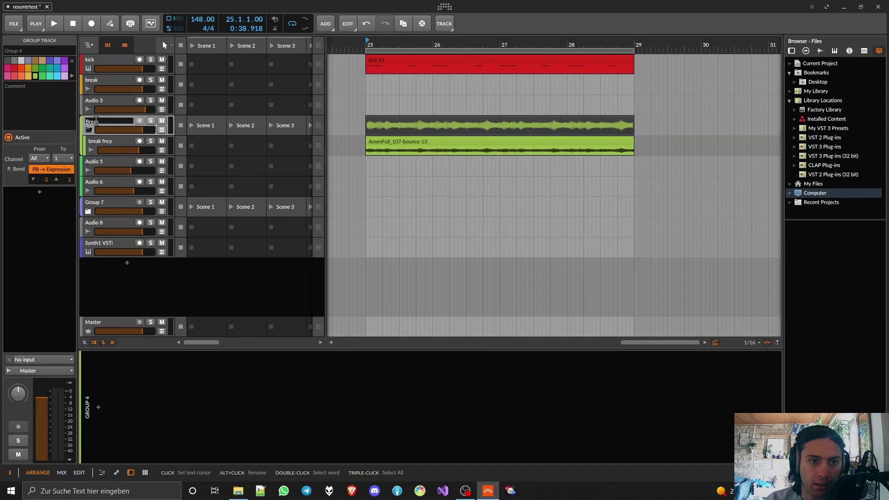
pyautogui.write(' fncy')
pyautogui.press('Return')
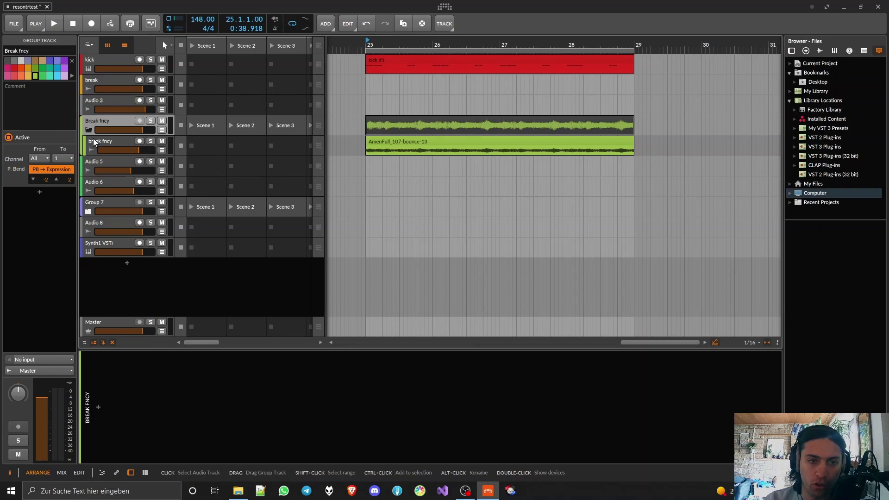
# Bounce the group's clip in place, deactivate the inner break fncy track, and play it back.
pyautogui.click(383, 120)
pyautogui.rightClick(383, 120)
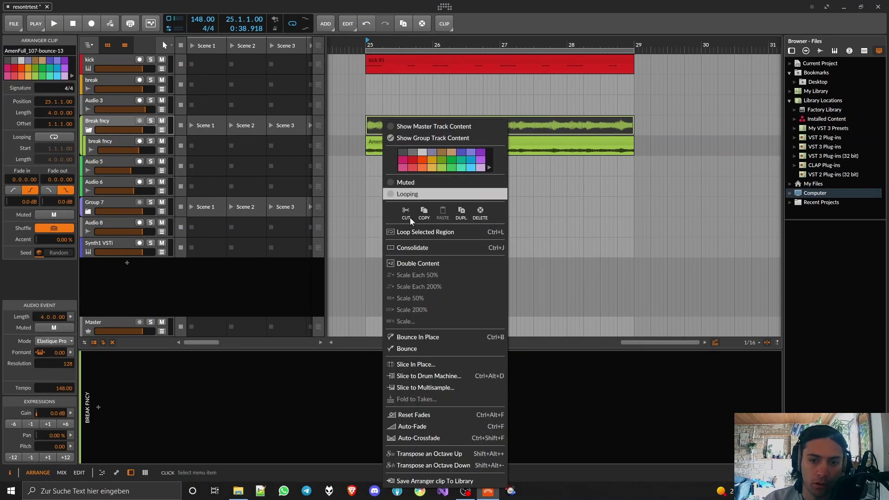
pyautogui.click(412, 338)
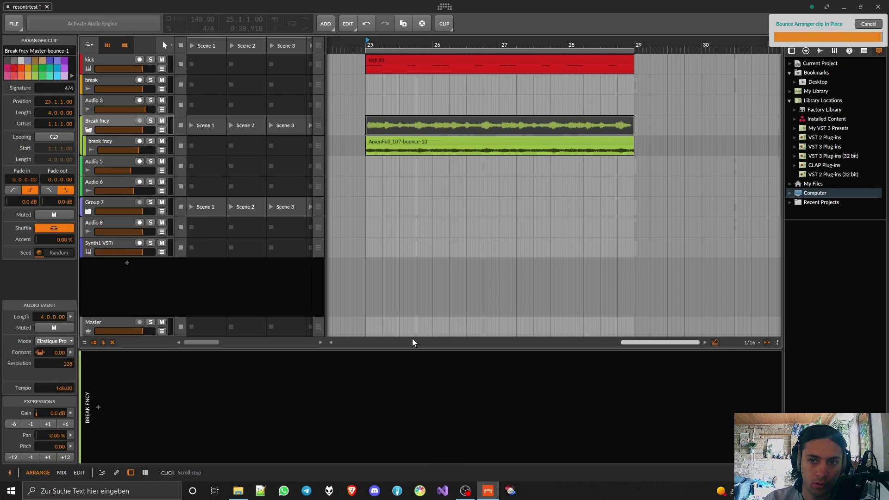
pyautogui.click(98, 143)
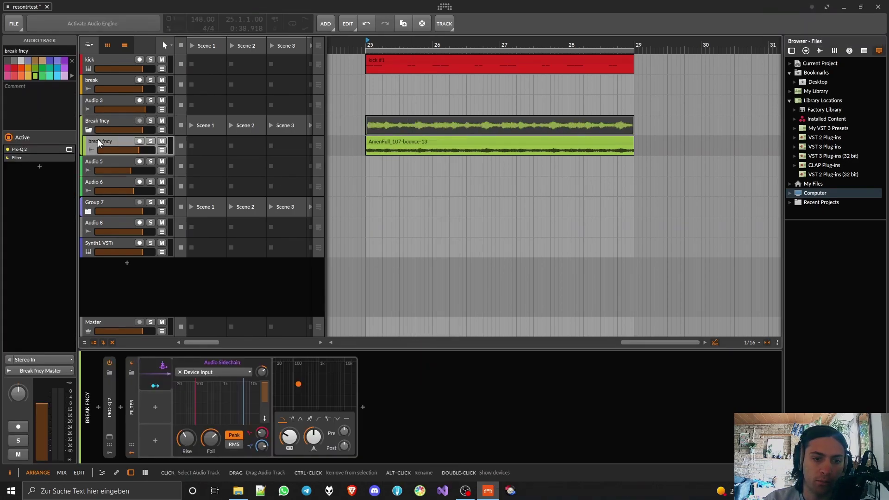
pyautogui.hotkey('alt', 'a')
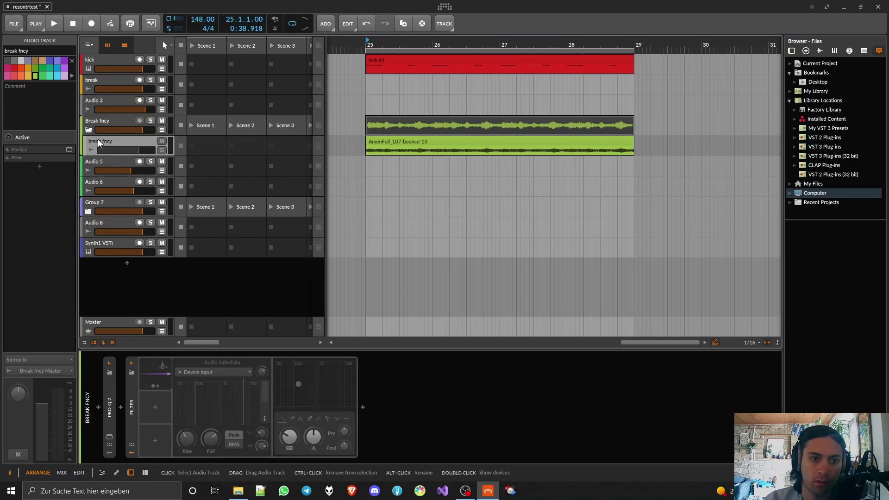
pyautogui.click(104, 118)
pyautogui.press('space')
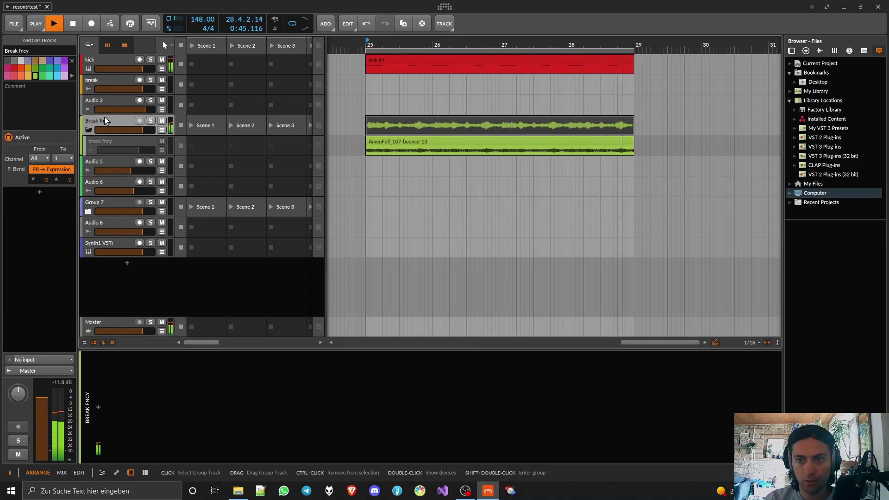
# Stop playback and toggle the Break fncy group's folding back and forth.
pyautogui.press('space')
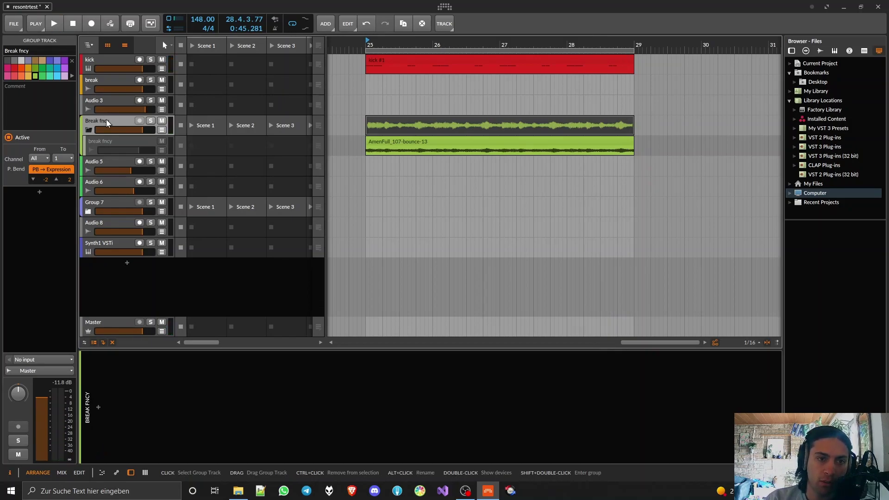
pyautogui.click(88, 129)
pyautogui.click(89, 129)
pyautogui.click(89, 130)
pyautogui.click(89, 130)
pyautogui.click(89, 130)
pyautogui.click(87, 130)
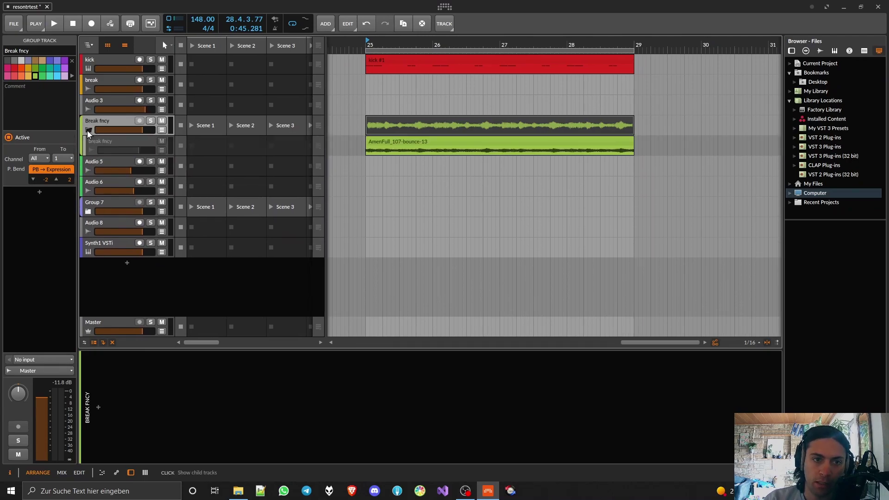
pyautogui.click(87, 130)
pyautogui.click(87, 130)
pyautogui.click(87, 130)
pyautogui.click(86, 129)
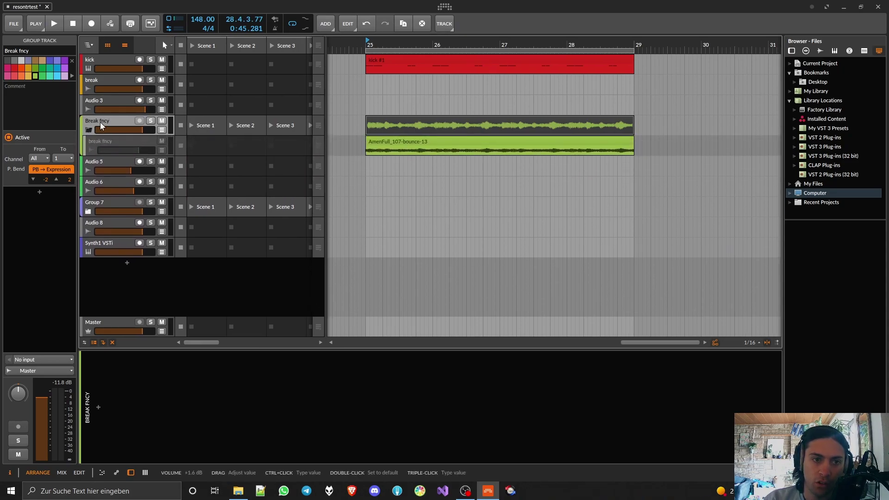
# Leave the Break fncy group folded and make the Audio 5 track taller.
pyautogui.click(99, 59)
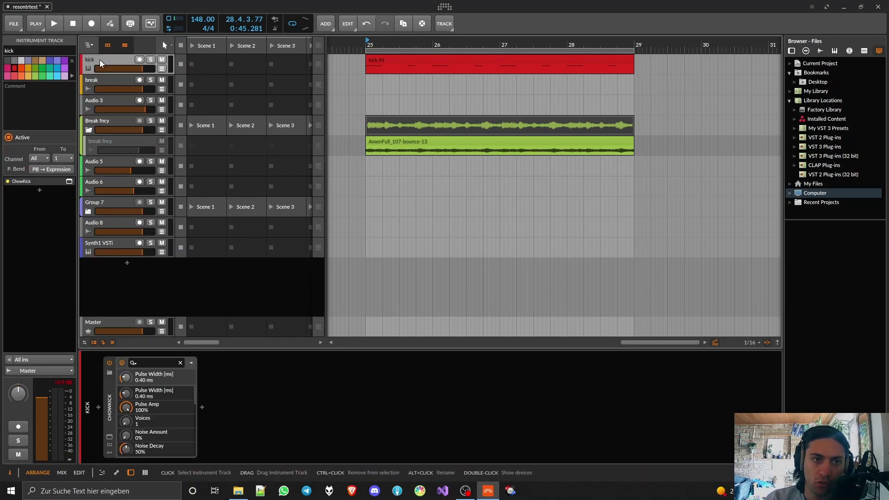
pyautogui.click(100, 84)
pyautogui.click(101, 109)
pyautogui.click(99, 161)
pyautogui.click(88, 130)
pyautogui.click(88, 130)
pyautogui.click(88, 130)
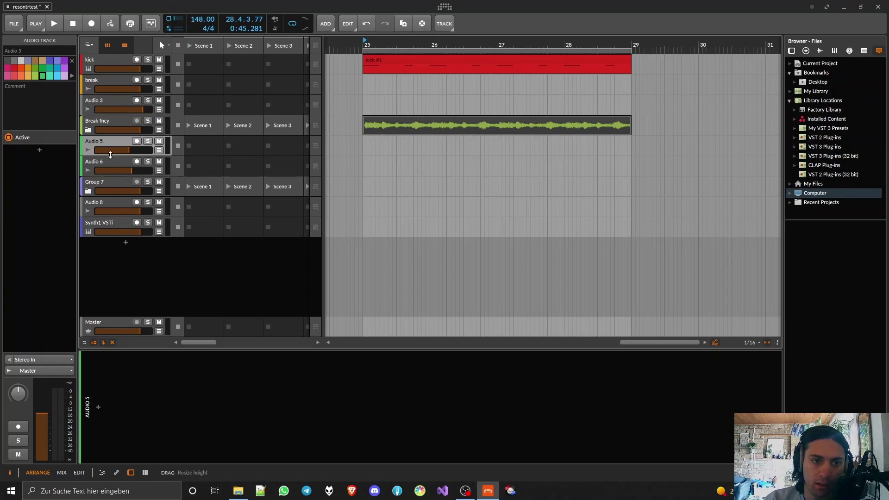
pyautogui.moveTo(111, 156); pyautogui.dragTo(114, 88)
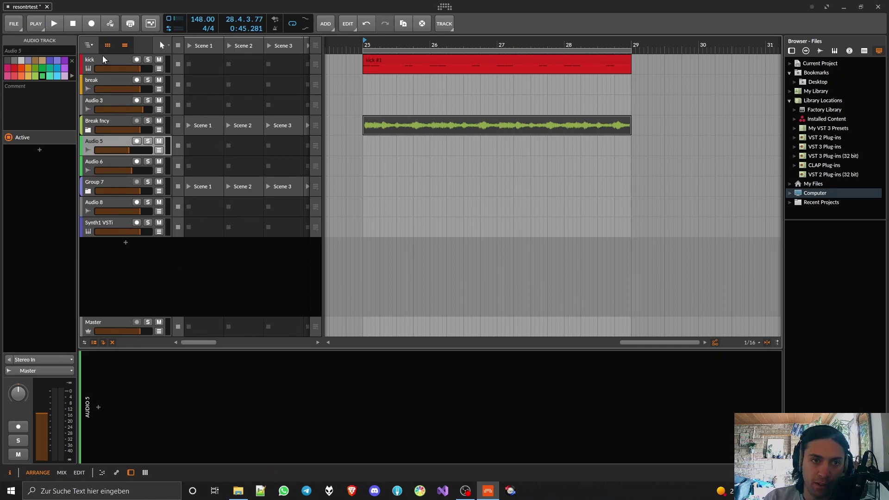
# Expand Group 7, look through its tracks from JP6K to Synth1 VSTi, then collapse it.
pyautogui.click(88, 191)
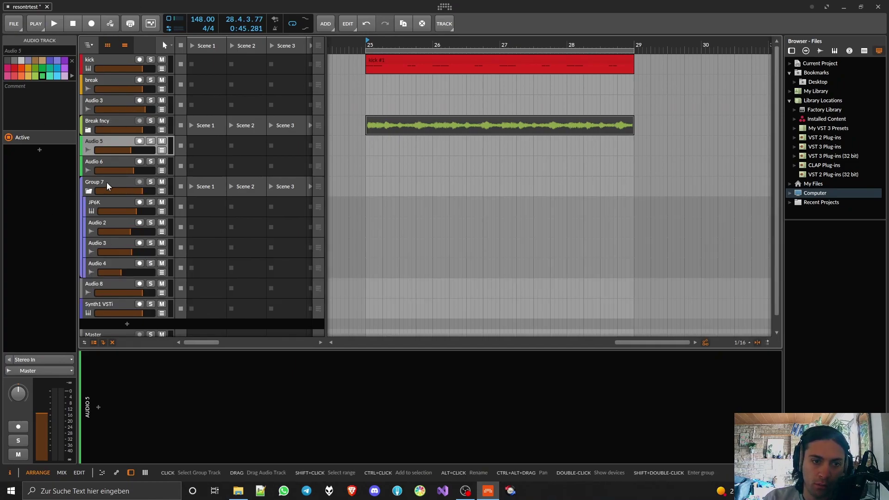
pyautogui.scroll(-1, 106, 182)
pyautogui.click(104, 188)
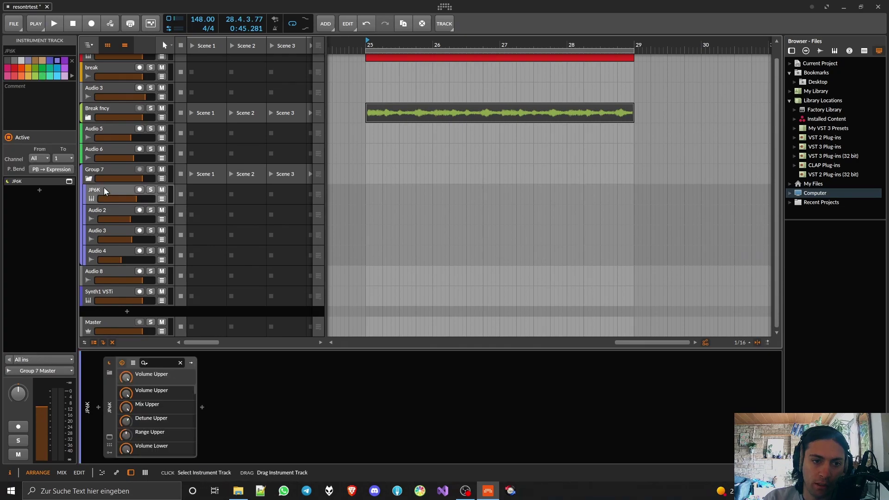
pyautogui.click(98, 213)
pyautogui.click(98, 230)
pyautogui.click(101, 251)
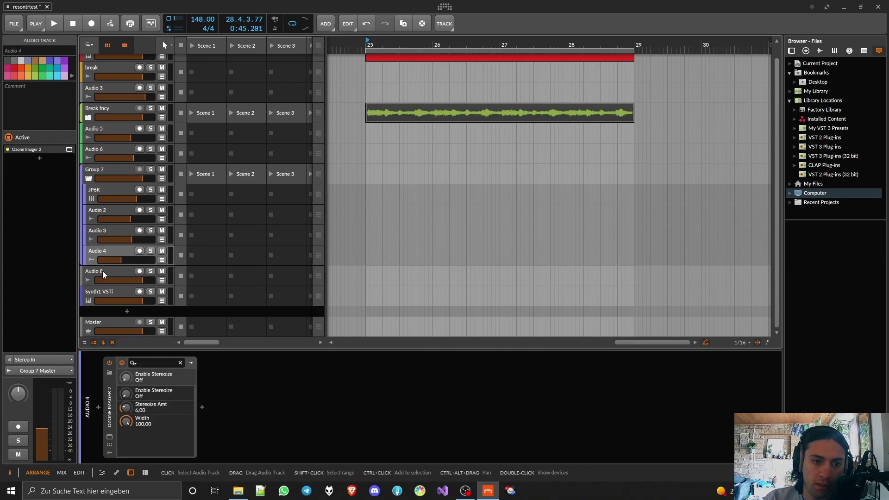
pyautogui.click(102, 270)
pyautogui.click(102, 291)
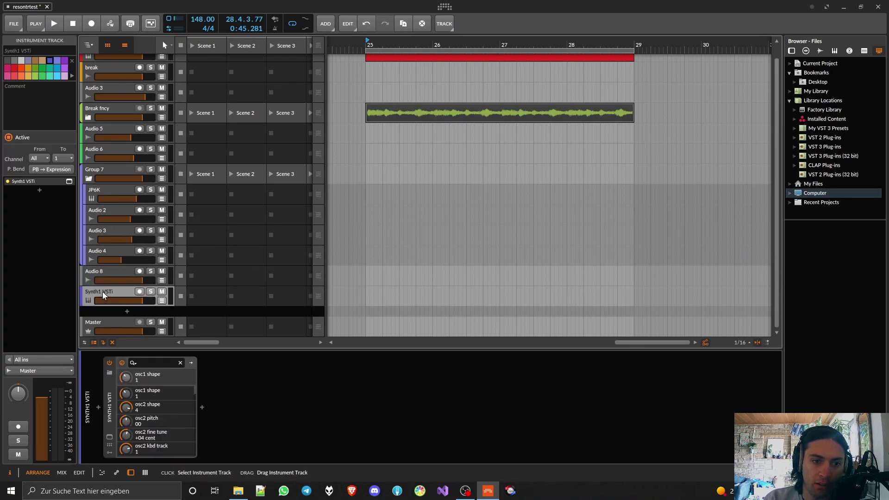
pyautogui.click(101, 168)
pyautogui.click(88, 179)
# Unfold the Break fncy group, select break fncy to view its devices, and start playback.
pyautogui.click(102, 123)
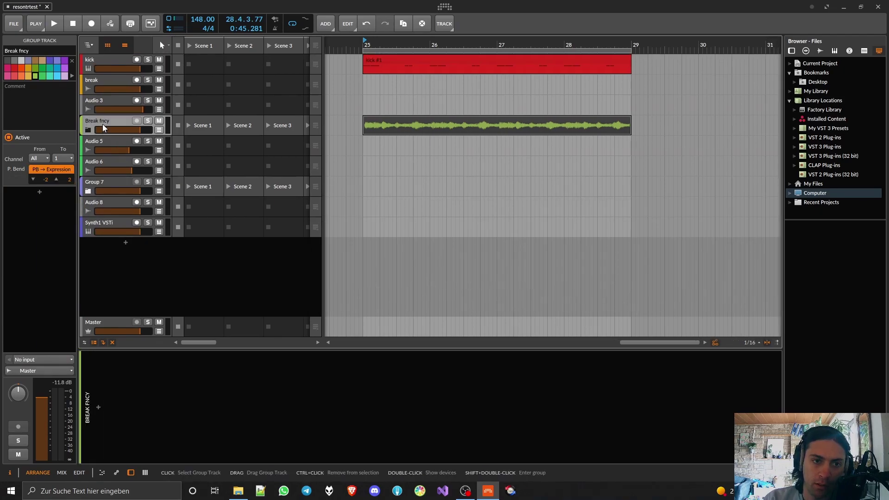
pyautogui.click(90, 131)
pyautogui.click(89, 129)
pyautogui.click(89, 128)
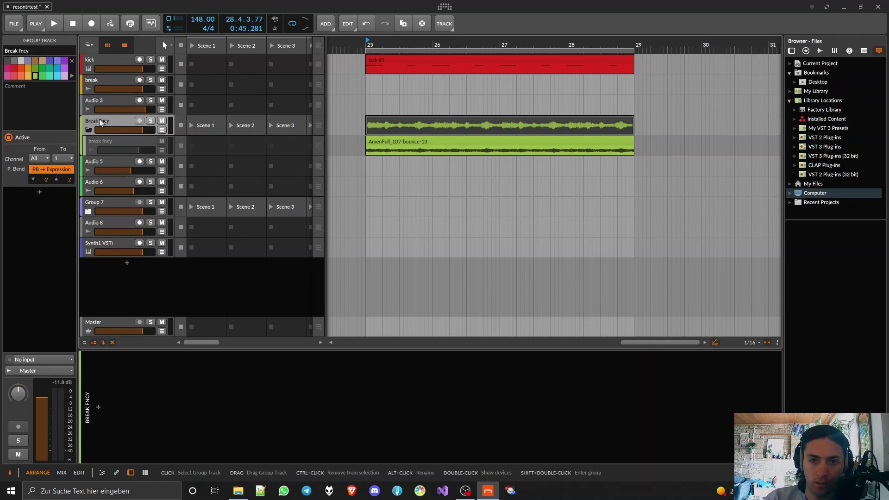
pyautogui.click(124, 142)
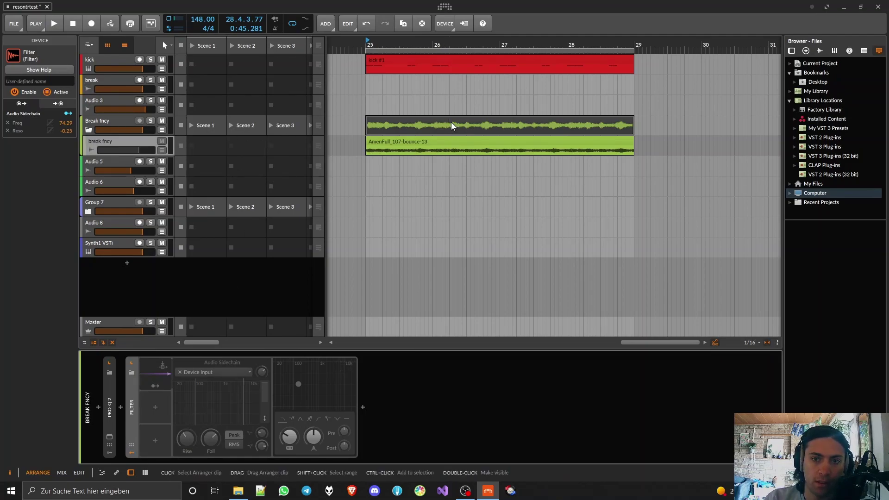
pyautogui.press('space')
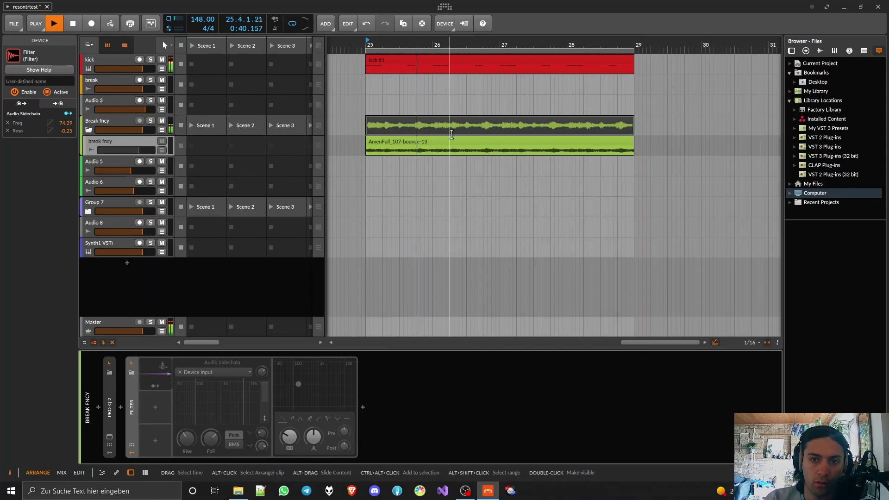
# Duplicate the AmenFull_107-bounce-13 clip and the kick #1 clip to bar 29.
pyautogui.click(451, 142)
pyautogui.hotkey('ctrl', 'd')
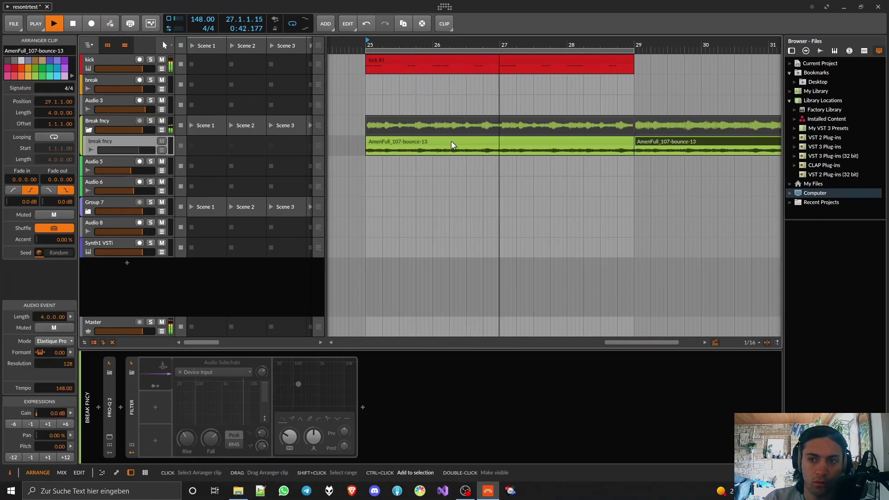
pyautogui.scroll(-4, 443, 64)
pyautogui.click(444, 63)
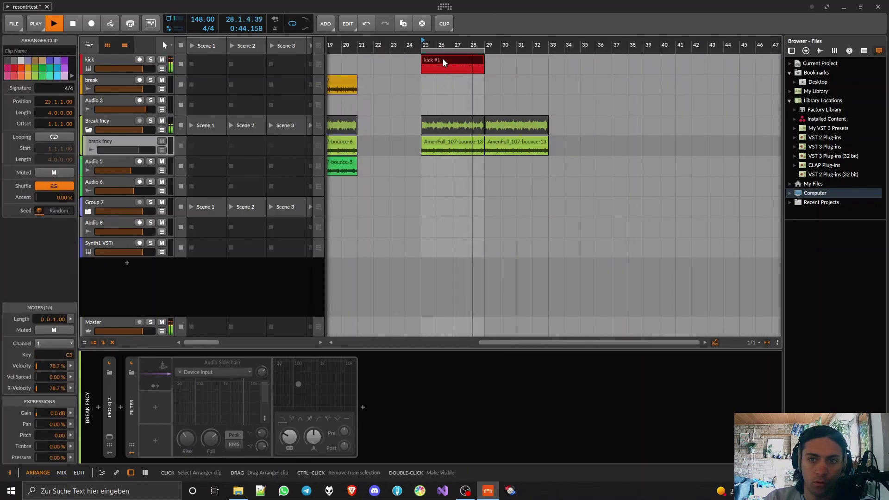
pyautogui.hotkey('ctrl', 'd')
# Extend the loop region to end at bar 33 and reactivate the break fncy track.
pyautogui.hscroll(3, 413, 72)
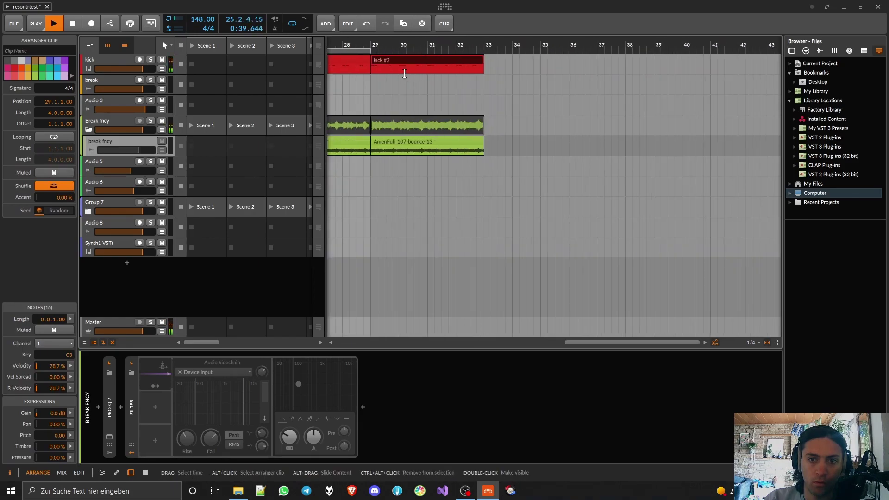
pyautogui.scroll(3, 461, 55)
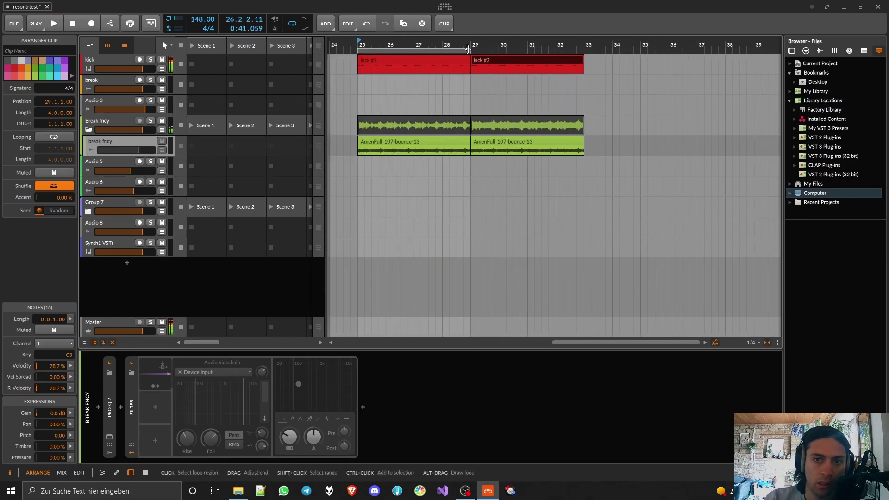
pyautogui.moveTo(466, 51); pyautogui.dragTo(584, 52)
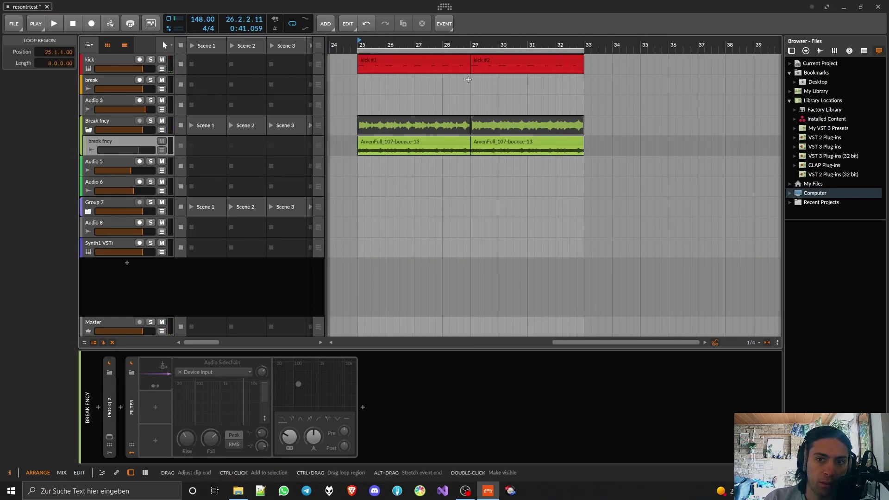
pyautogui.scroll(2, 386, 101)
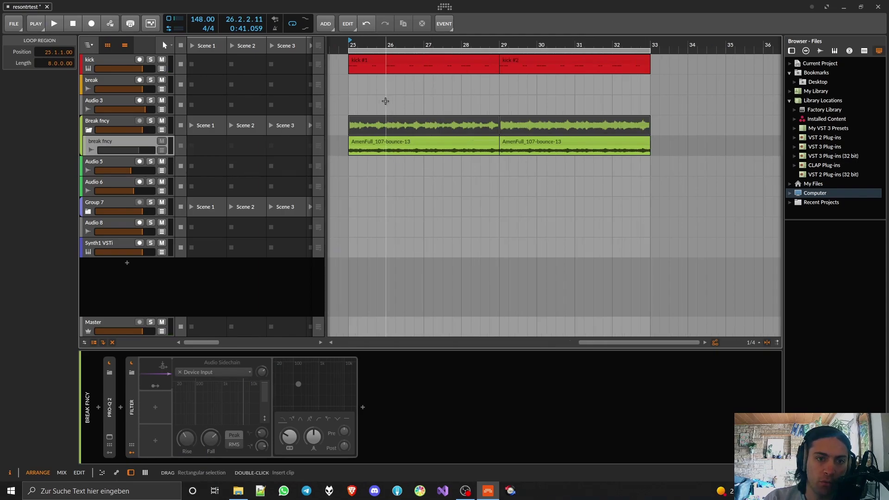
pyautogui.click(130, 141)
pyautogui.hotkey('alt', 'a')
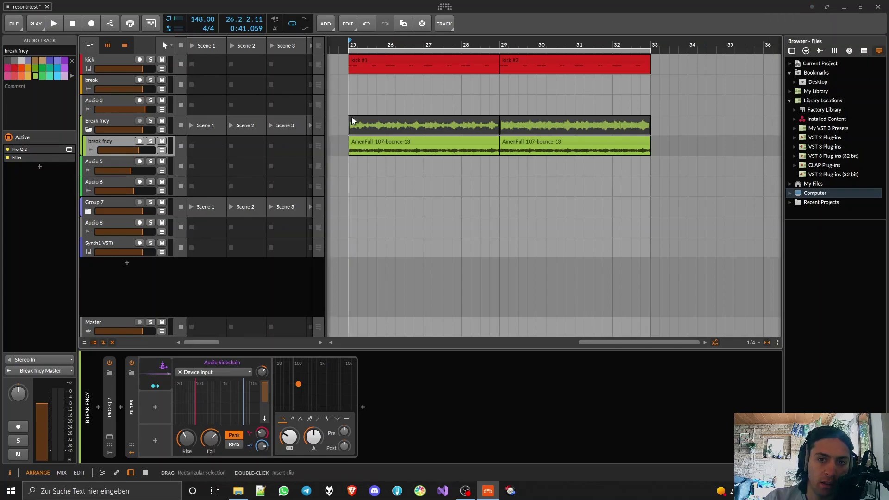
pyautogui.click(370, 120)
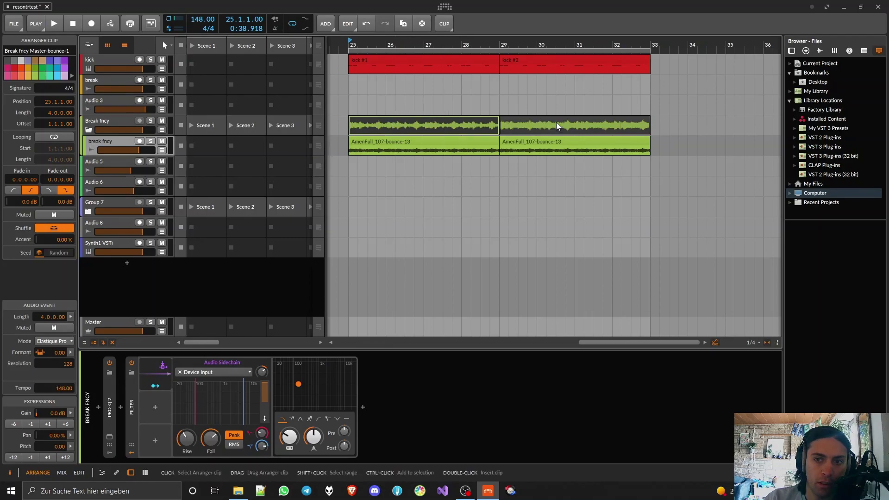
pyautogui.click(524, 121)
pyautogui.click(473, 121)
pyautogui.click(509, 120)
pyautogui.click(467, 121)
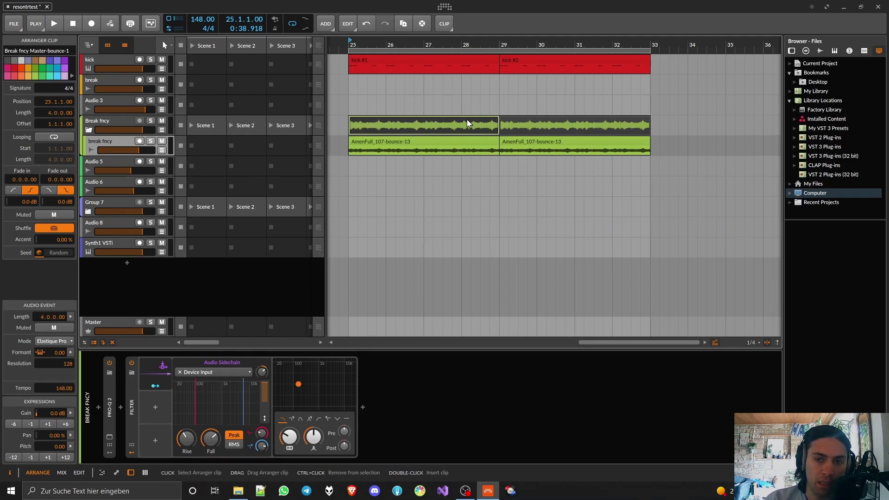
pyautogui.click(524, 122)
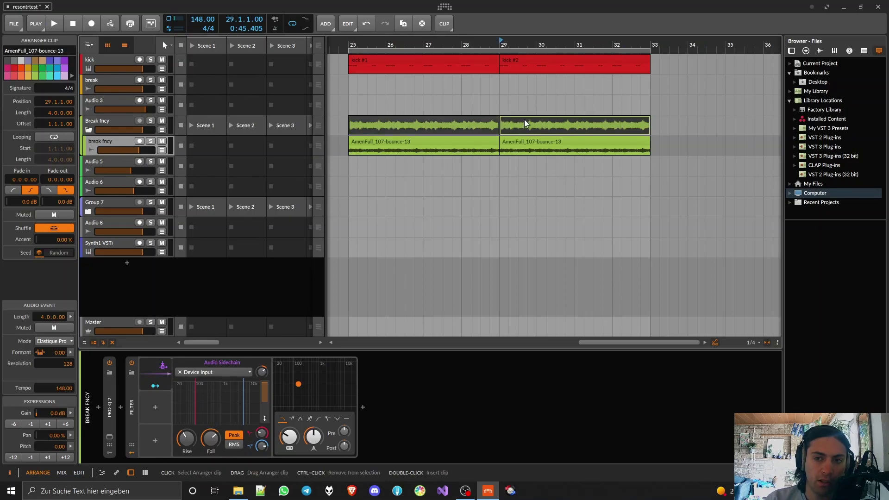
pyautogui.press('Delete')
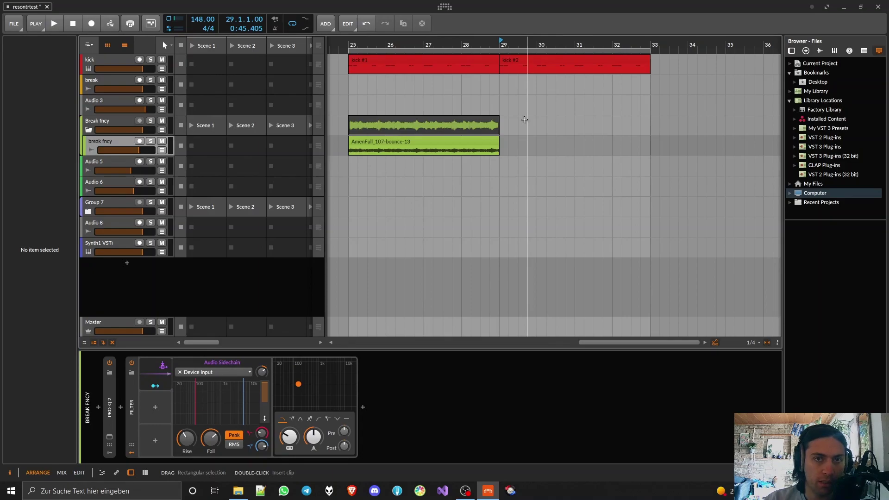
pyautogui.hotkey('ctrl', 'z')
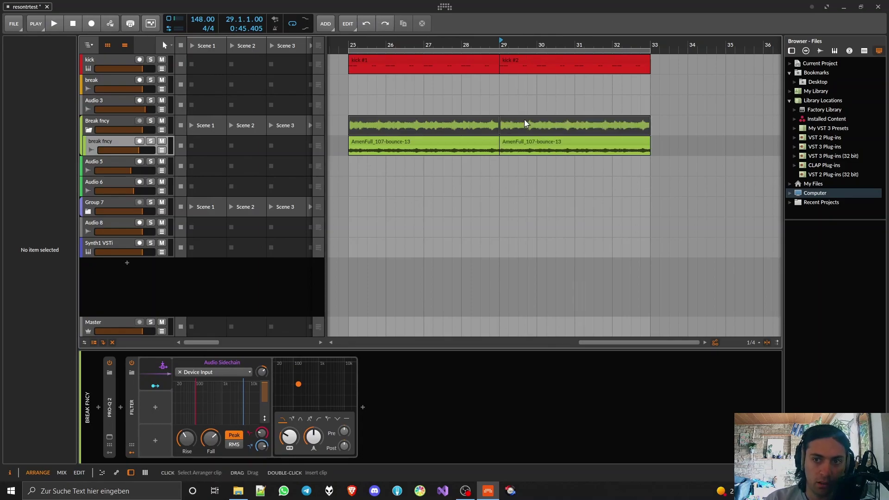
pyautogui.click(522, 141)
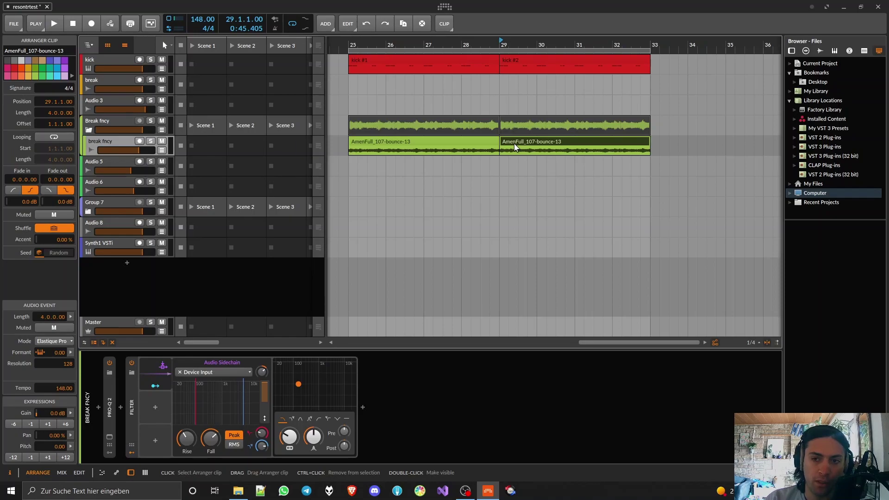
# Add the EnveLover plugin to the end of break fncy's device chain.
pyautogui.click(443, 122)
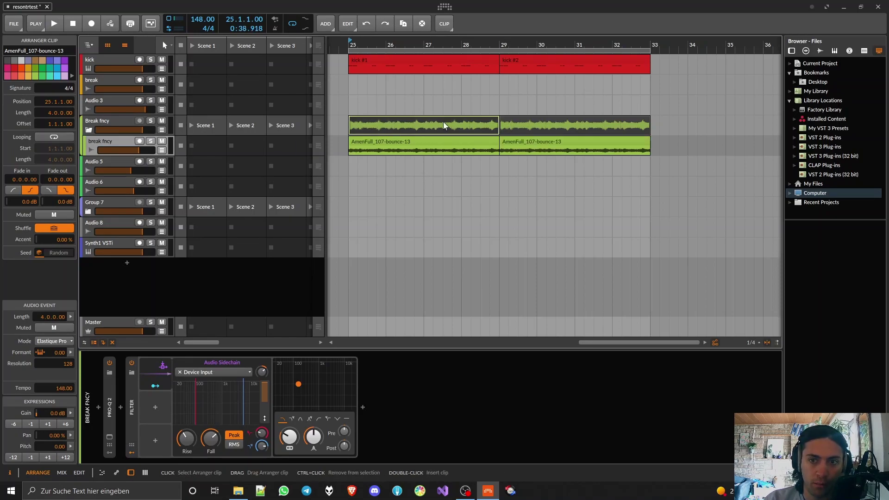
pyautogui.click(113, 142)
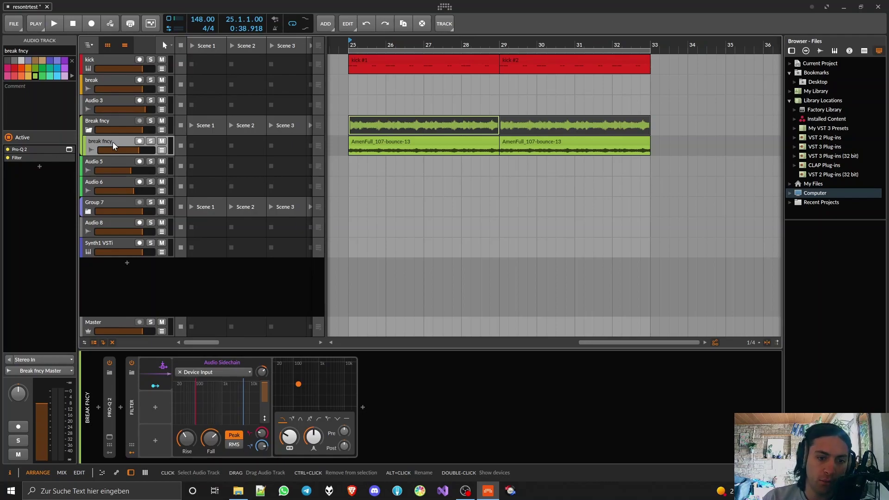
pyautogui.click(363, 407)
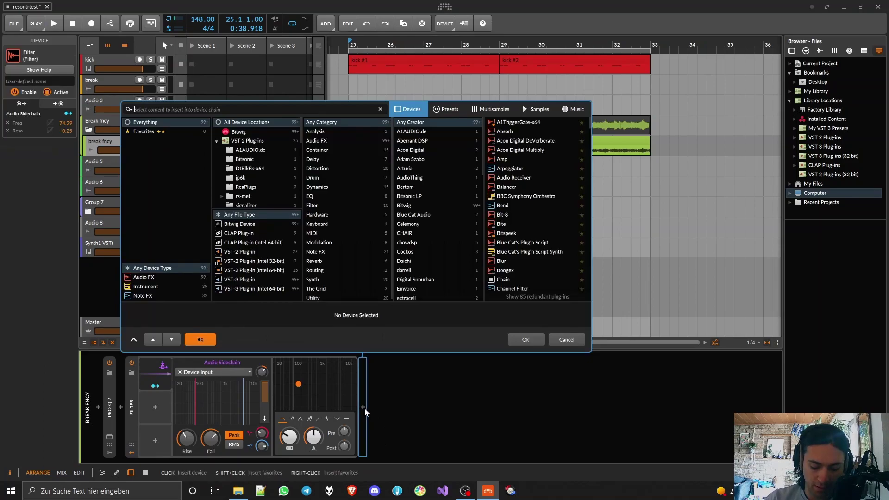
pyautogui.write('envelover')
pyautogui.doubleClick(519, 123)
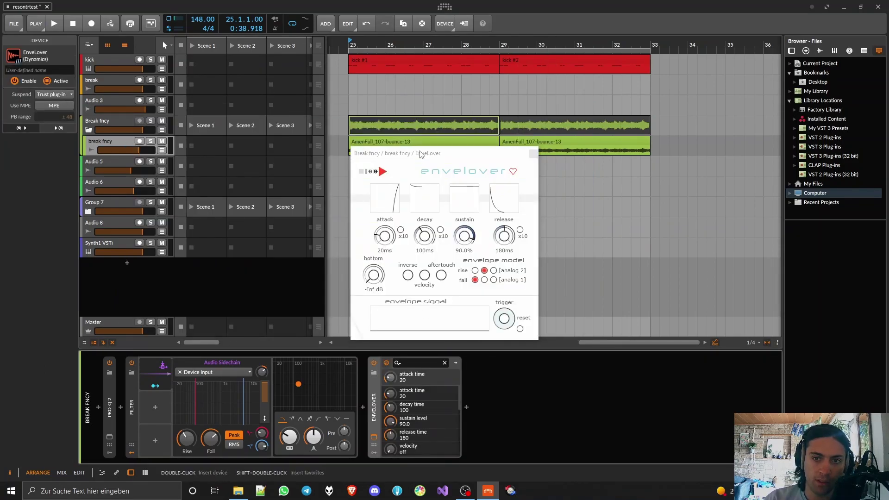
# Move the EnveLover window aside and search the device browser for 'note re'.
pyautogui.moveTo(421, 154); pyautogui.dragTo(618, 168)
pyautogui.click(363, 409)
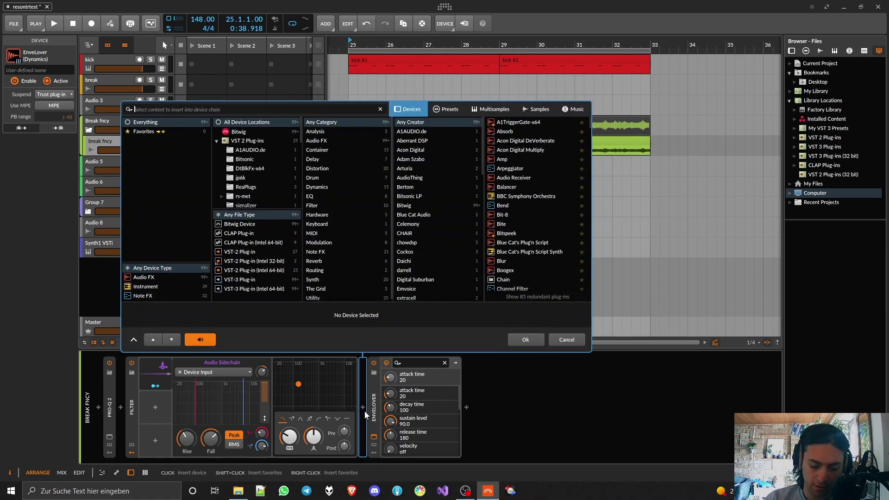
pyautogui.write('note')
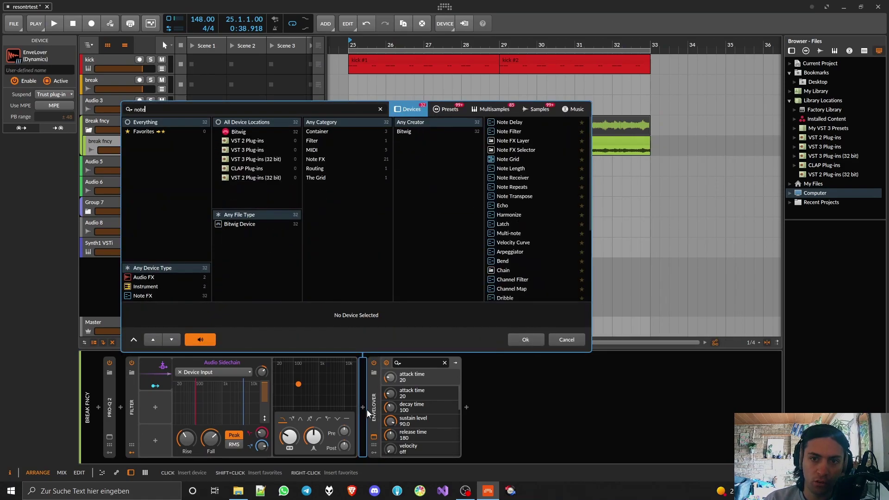
pyautogui.write(' re')
# Insert a Note Receiver with its note source set to kick, collapse it, and preview.
pyautogui.doubleClick(527, 123)
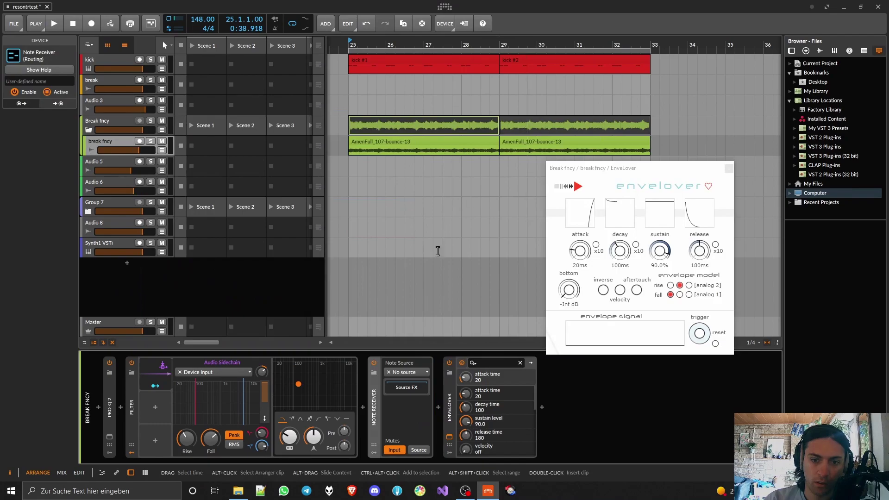
pyautogui.click(404, 370)
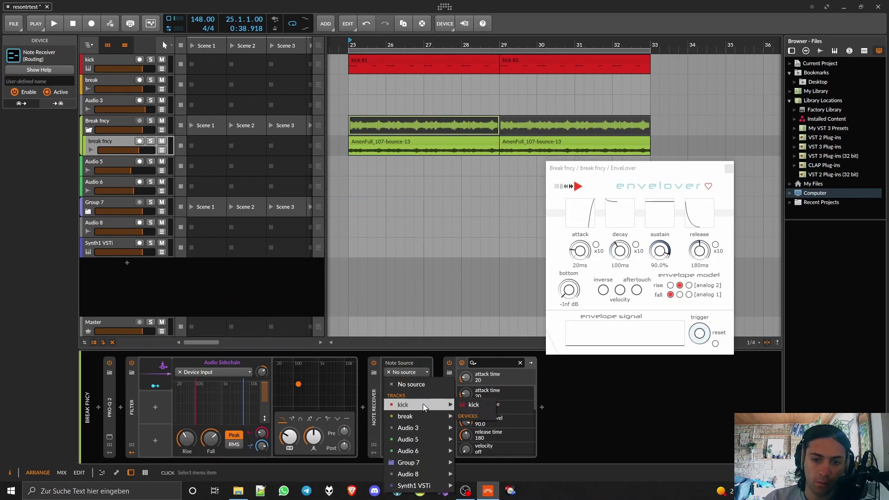
pyautogui.click(472, 406)
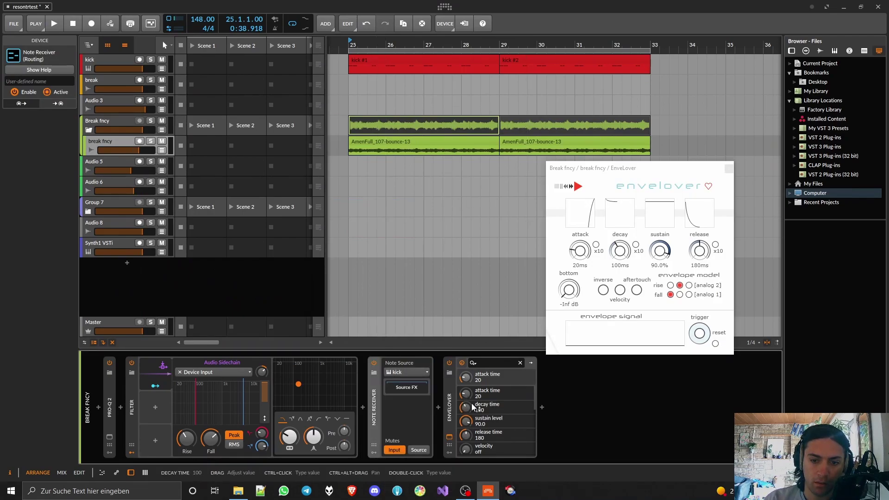
pyautogui.doubleClick(374, 401)
pyautogui.press('space')
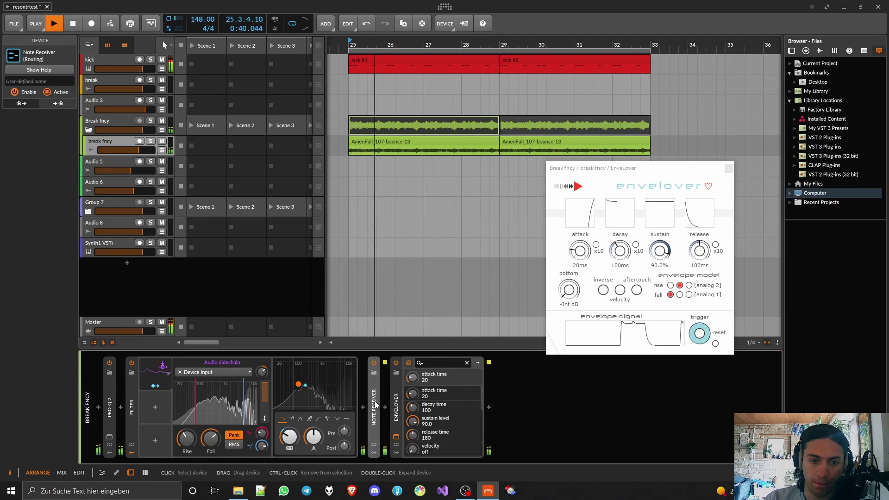
pyautogui.press('space')
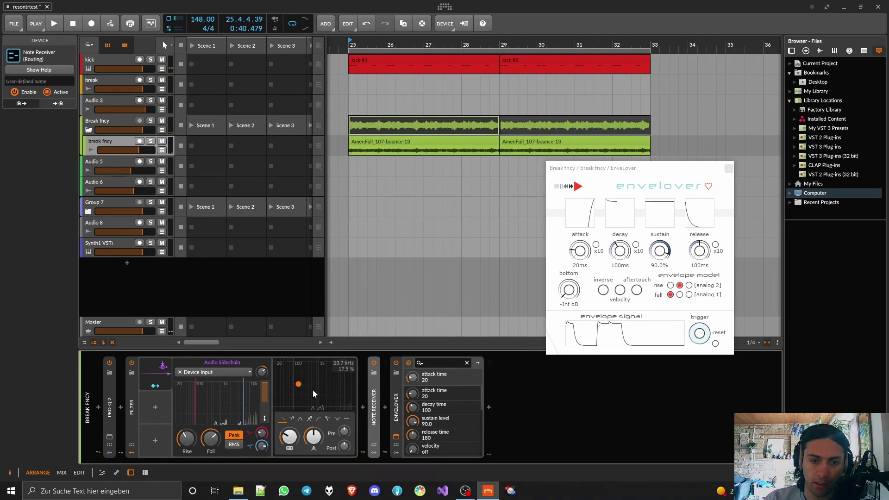
# Set the filter's audio sidechain input to kick (POST) and play it back.
pyautogui.click(235, 374)
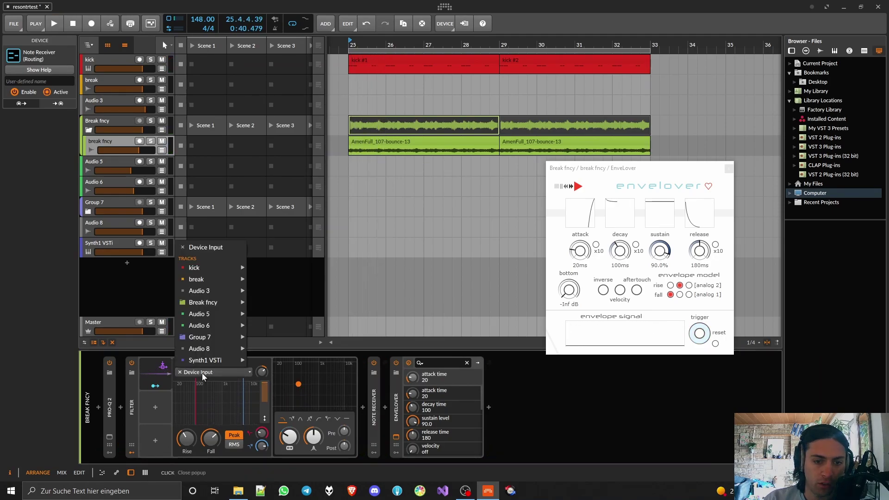
pyautogui.moveTo(207, 271)
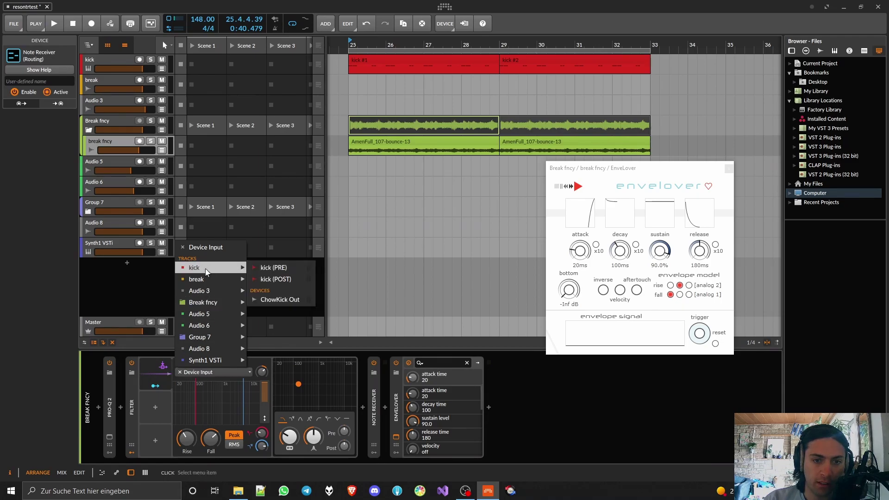
pyautogui.click(274, 279)
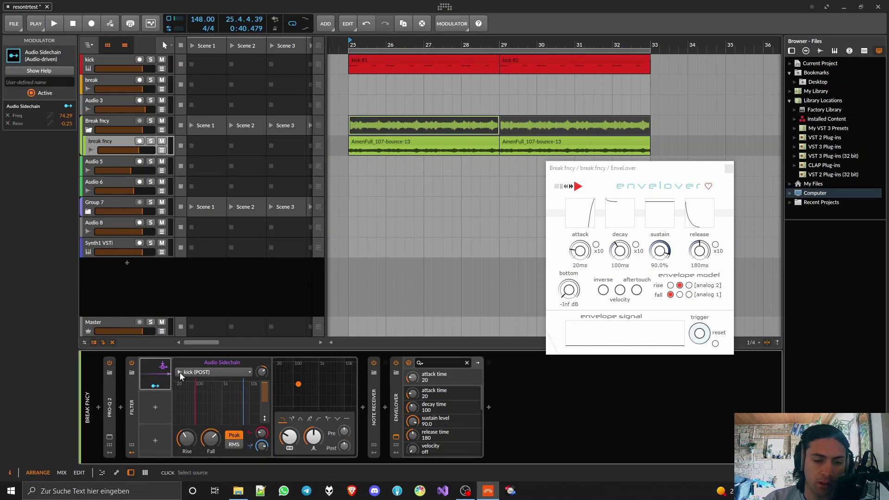
pyautogui.press('space')
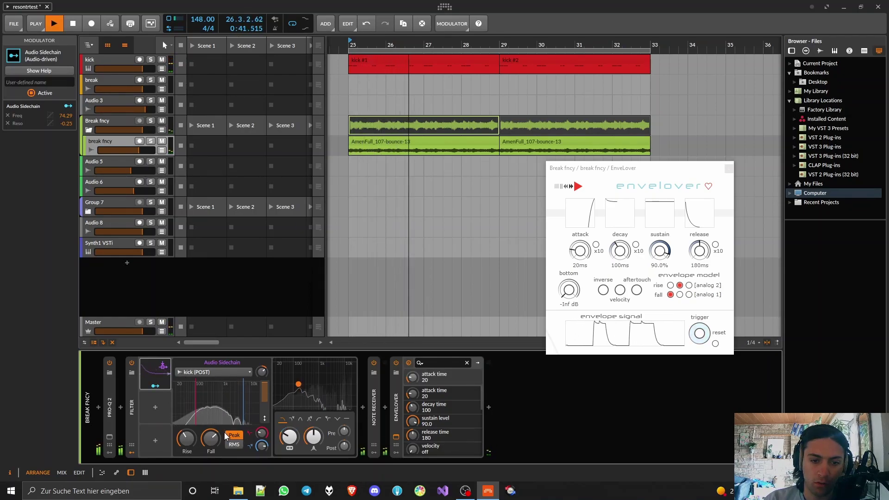
# Lower the sidechain gain to about +11.9 dB and lengthen its fall to about 380 ms.
pyautogui.moveTo(260, 372)
pyautogui.moveTo(260, 373); pyautogui.dragTo(260, 398)
pyautogui.moveTo(213, 442); pyautogui.dragTo(215, 443)
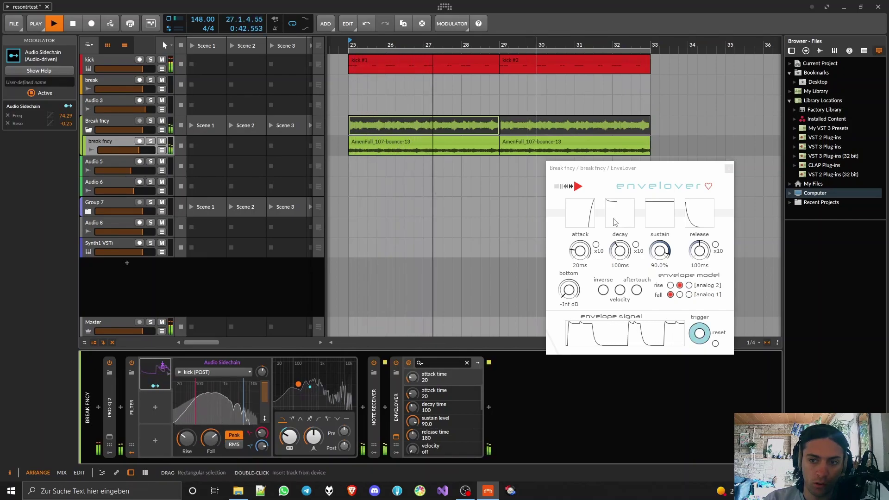
# Set EnveLover to instant attack, 100% sustain and 35 ms release, then move its window aside.
pyautogui.click(571, 186)
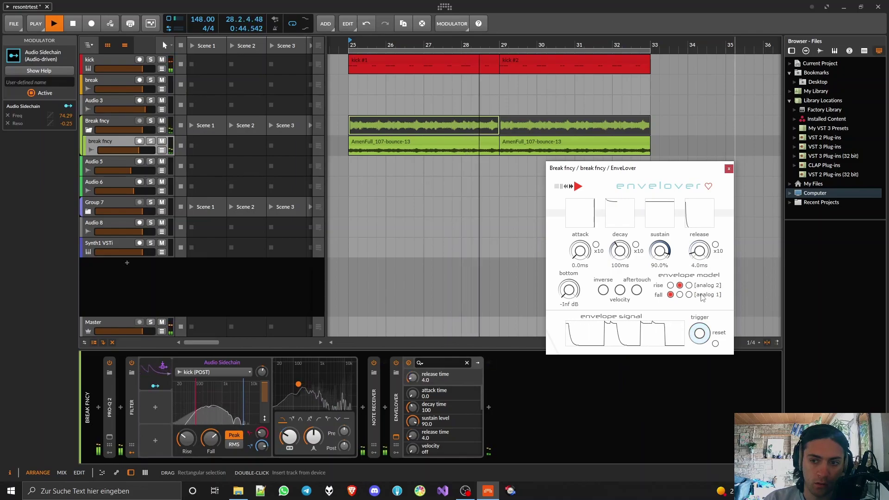
pyautogui.click(664, 226)
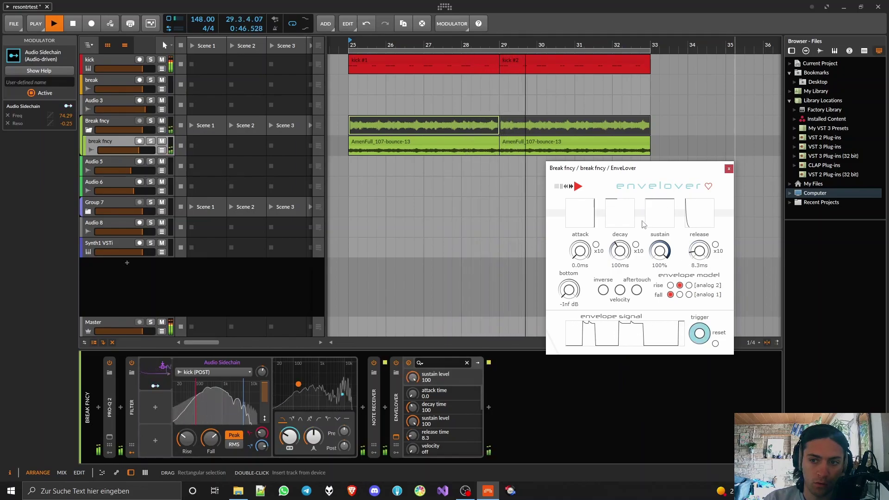
pyautogui.click(699, 230)
pyautogui.moveTo(699, 232); pyautogui.dragTo(707, 242)
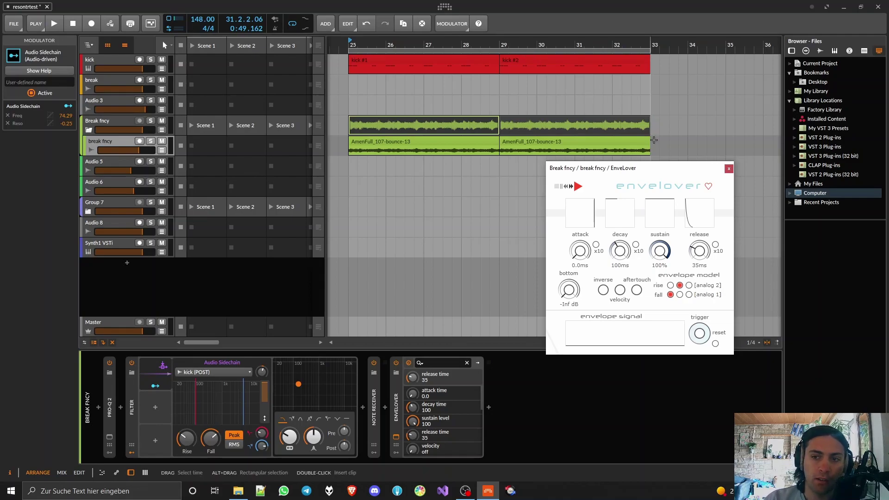
pyautogui.moveTo(641, 169); pyautogui.dragTo(567, 114)
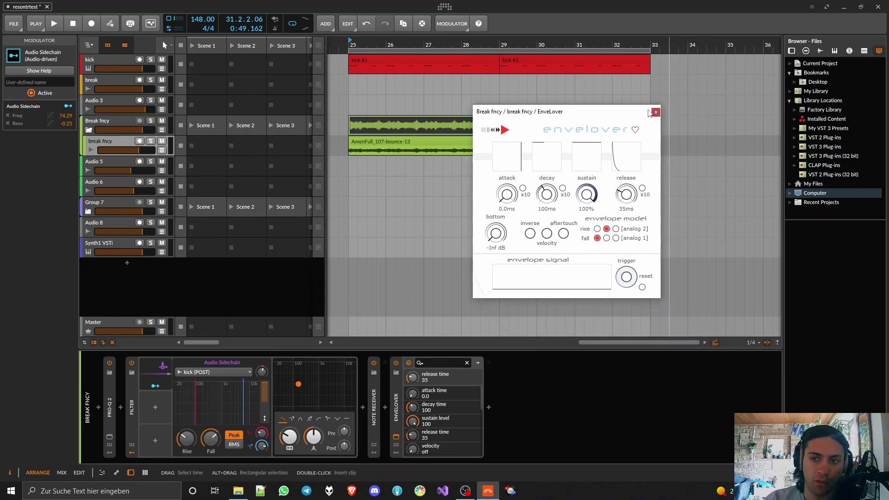
# Bounce the AmenFull_107-bounce-13 break clip in place into the Break fncy Master-bounce-2 audio clip.
pyautogui.click(399, 126)
pyautogui.rightClick(430, 124)
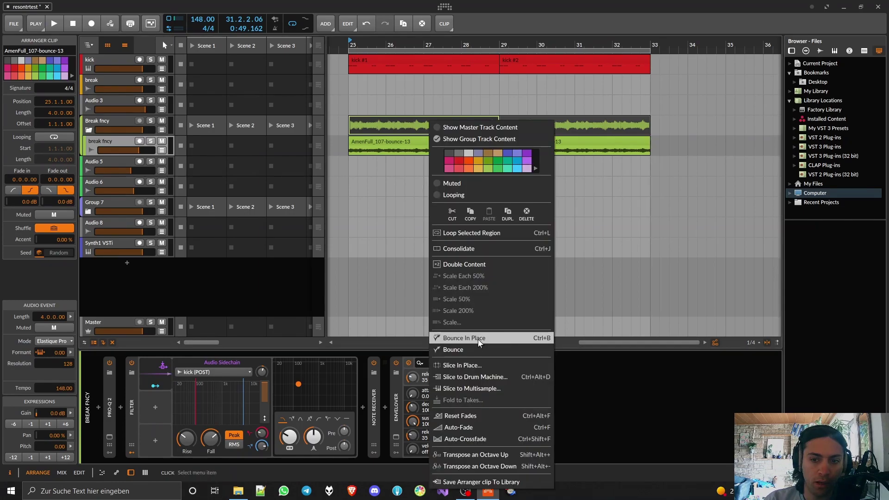
pyautogui.click(478, 339)
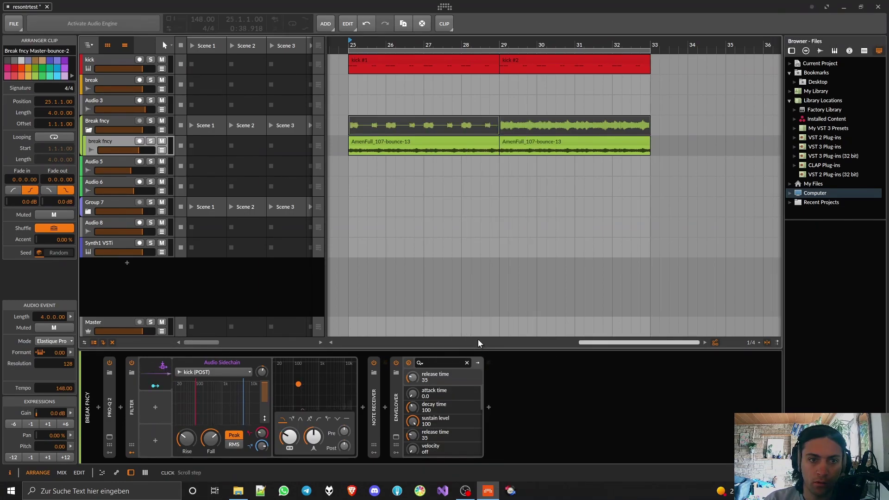
pyautogui.click(110, 140)
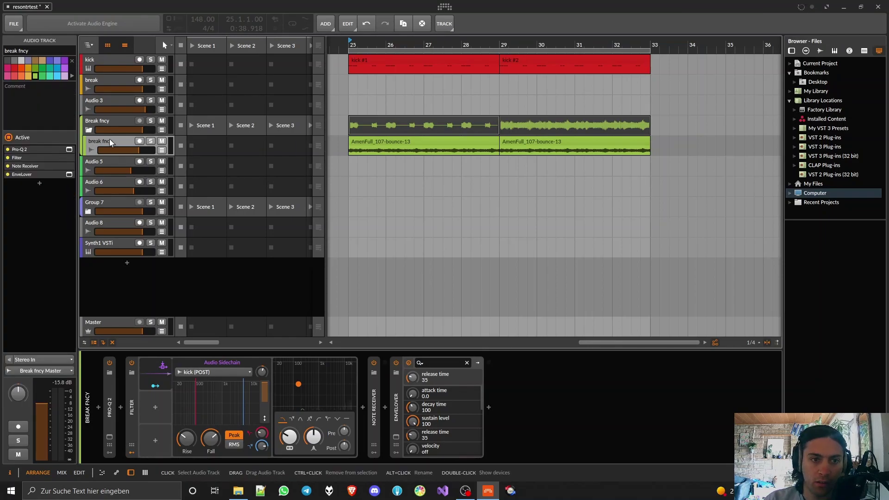
# Play back the bounced Break fncy group and select its bounced clip.
pyautogui.click(112, 122)
pyautogui.press('space')
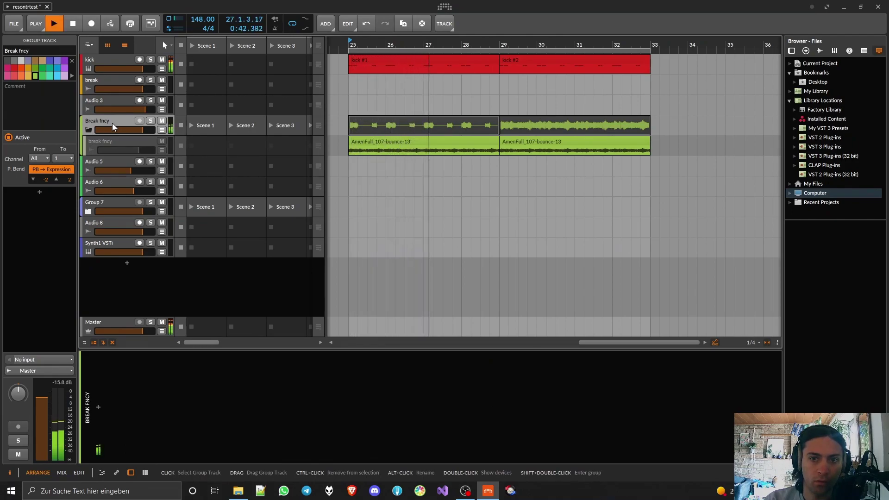
pyautogui.press('space')
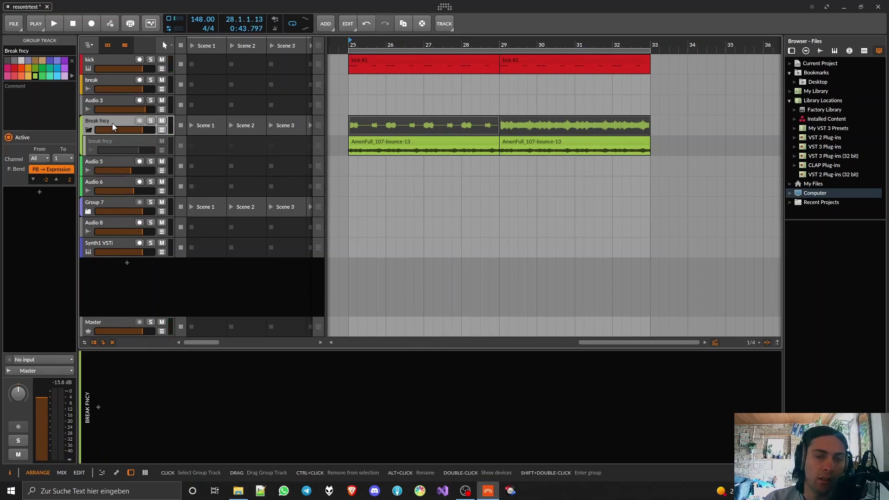
pyautogui.click(402, 124)
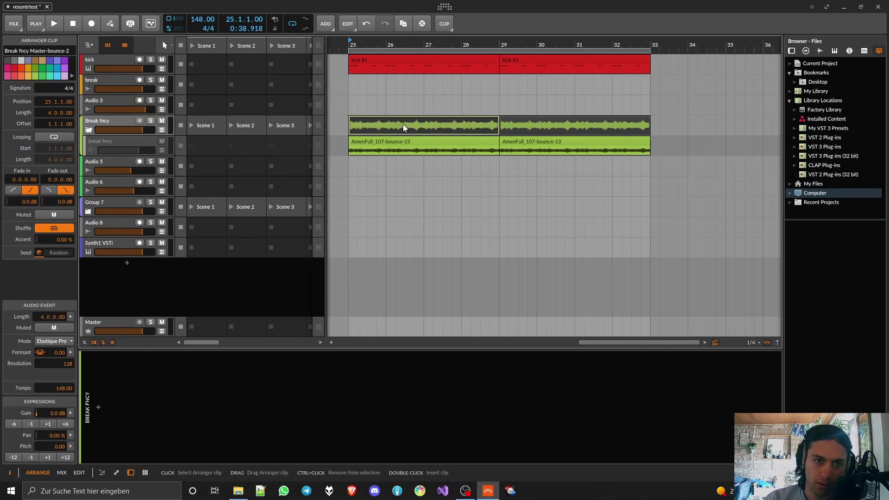
# Reactivate the break fncy track and collapse its Filter device.
pyautogui.click(99, 141)
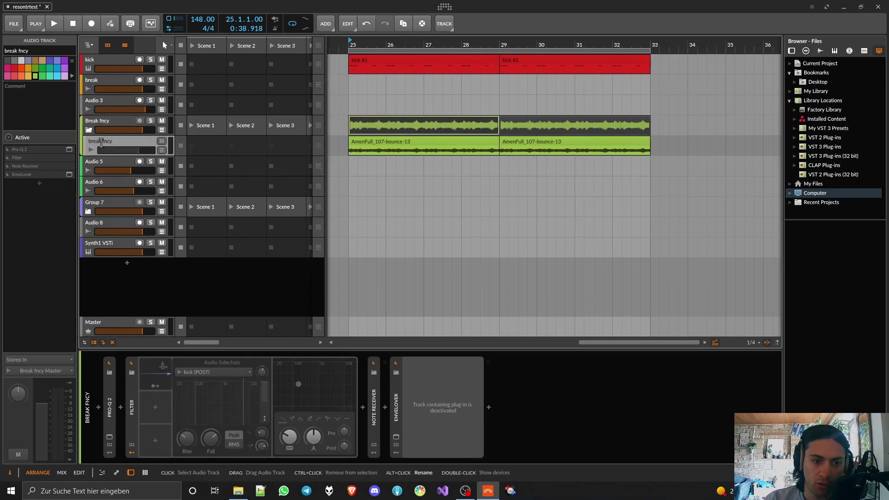
pyautogui.hotkey('shift', 'a')
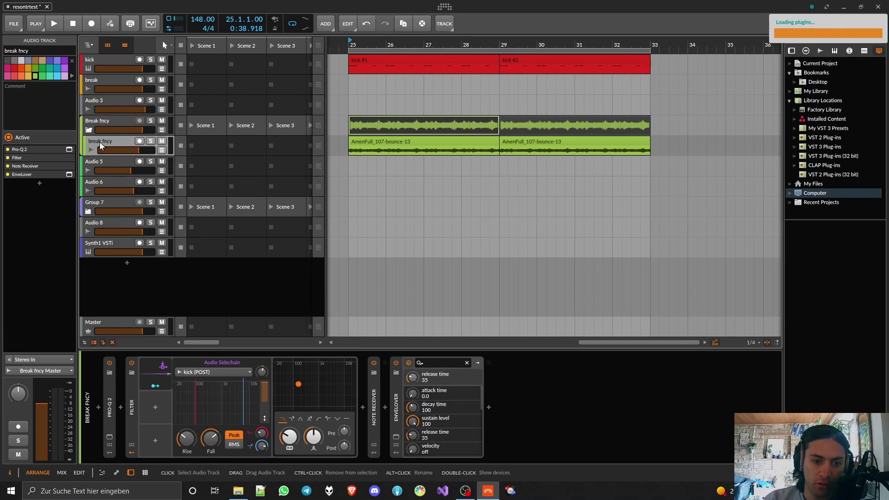
pyautogui.click(135, 395)
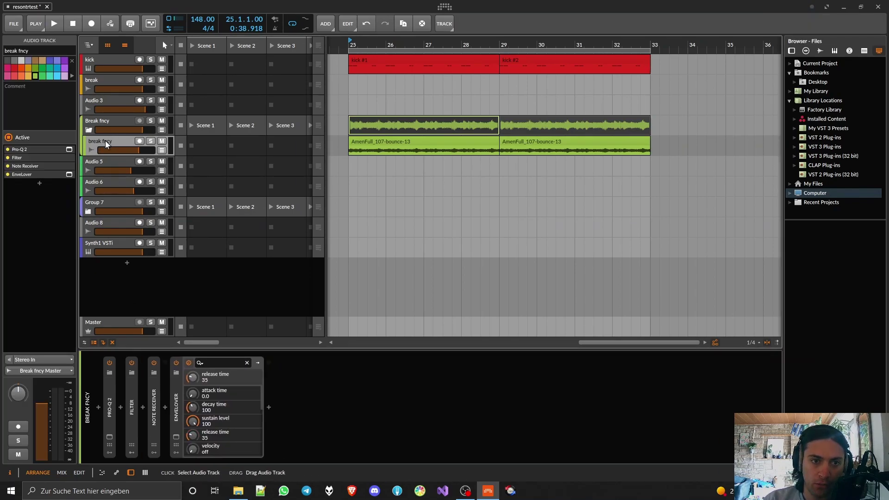
pyautogui.click(401, 144)
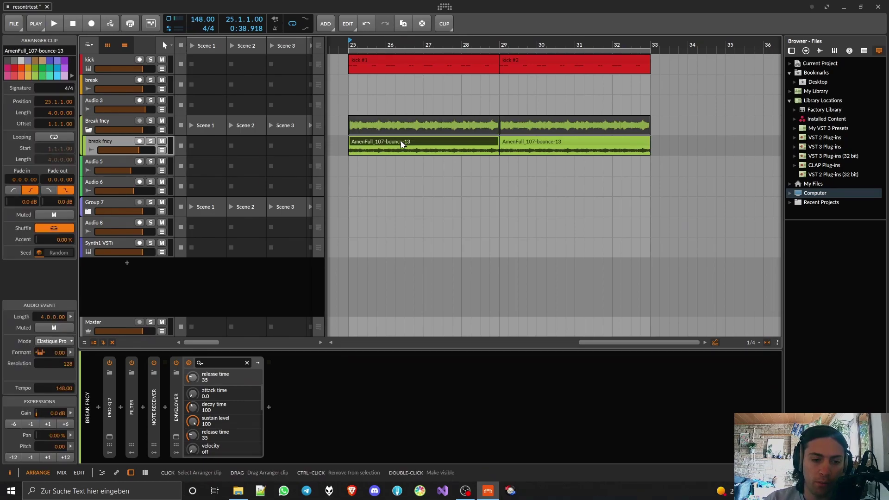
# Expand the Filter to reveal its kick (POST) Audio Sidechain modulator, then select both kick clips.
pyautogui.doubleClick(134, 401)
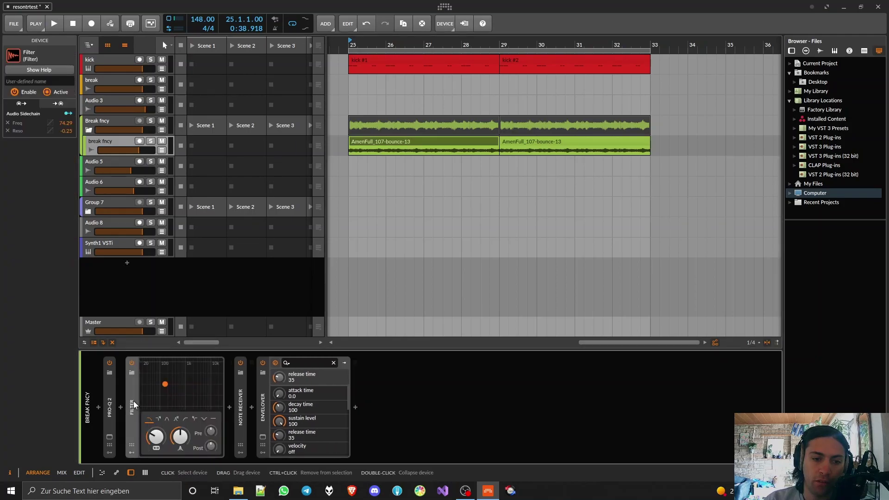
pyautogui.click(132, 452)
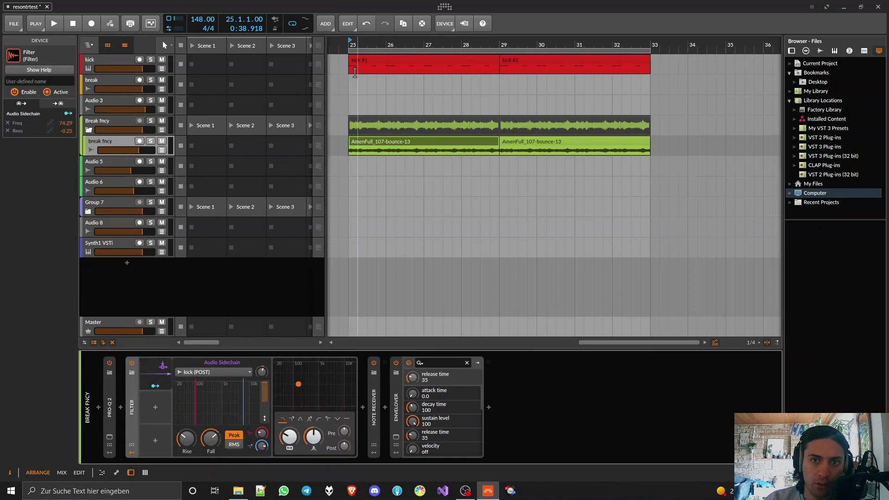
pyautogui.moveTo(338, 59); pyautogui.dragTo(674, 61)
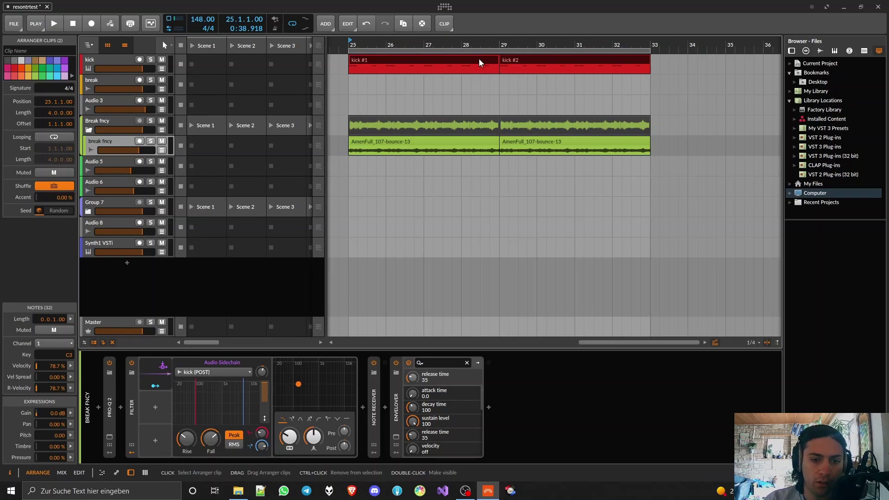
pyautogui.click(102, 140)
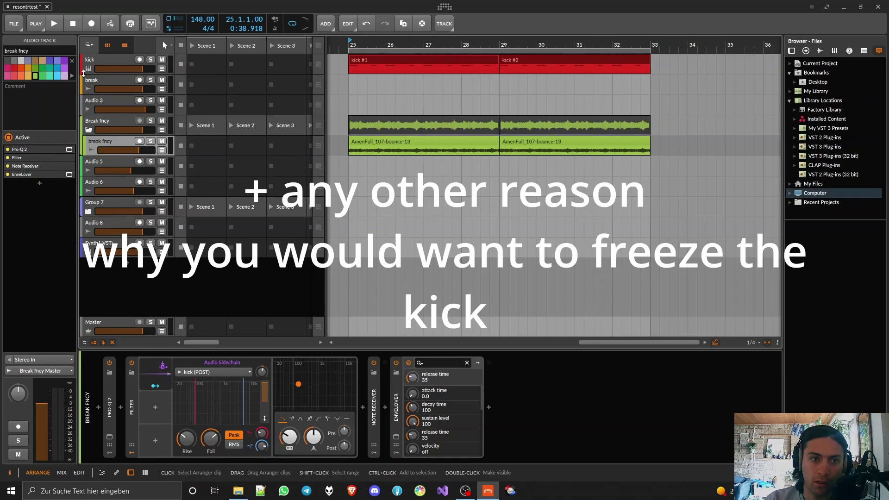
# Wrap the kick track in a new group and rename Group 1 to 'Kick'.
pyautogui.click(105, 57)
pyautogui.rightClick(94, 59)
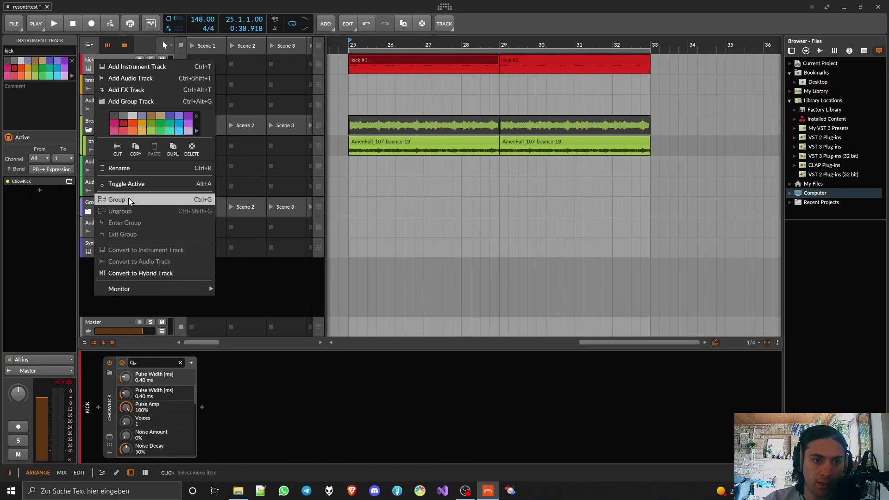
pyautogui.click(130, 200)
pyautogui.doubleClick(97, 59)
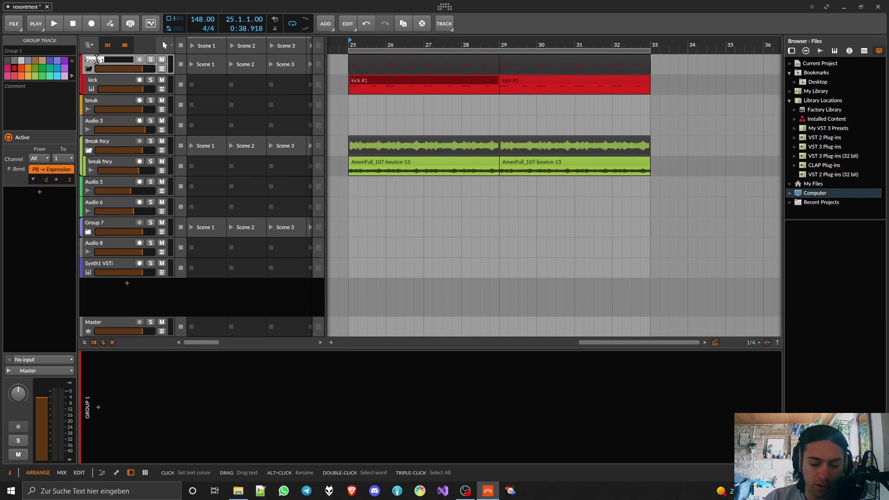
pyautogui.write('K')
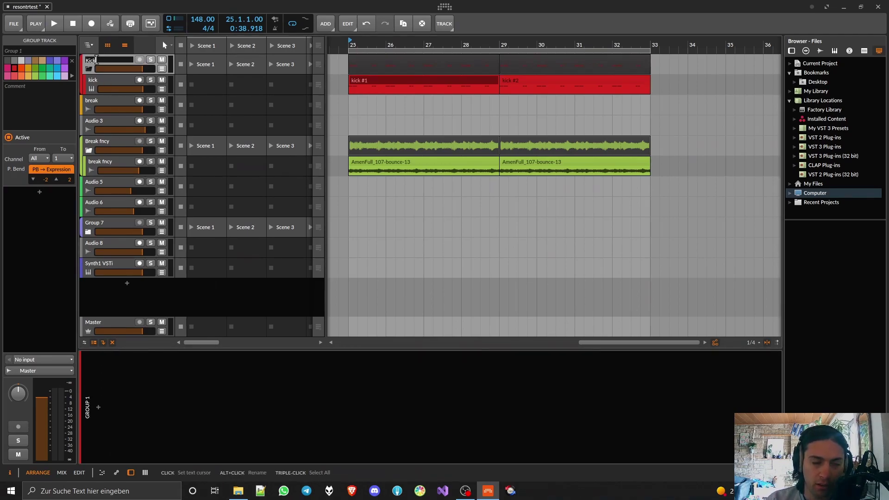
pyautogui.write('ick')
pyautogui.press('Return')
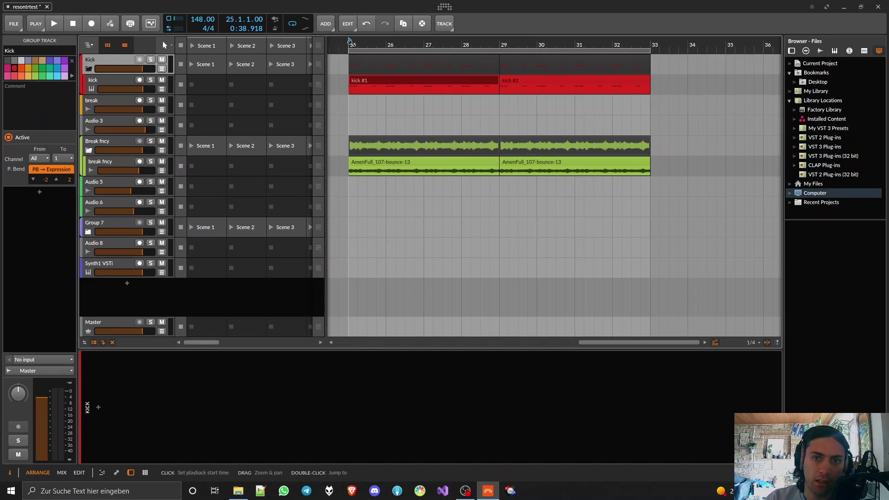
# Play back from bar 25 with the Kick group selected.
pyautogui.click(345, 62)
pyautogui.press('space')
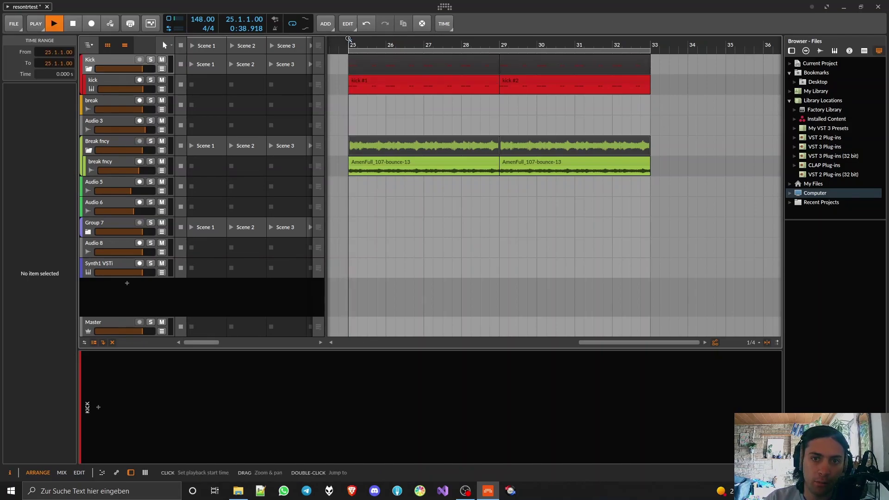
pyautogui.click(101, 56)
pyautogui.press('space')
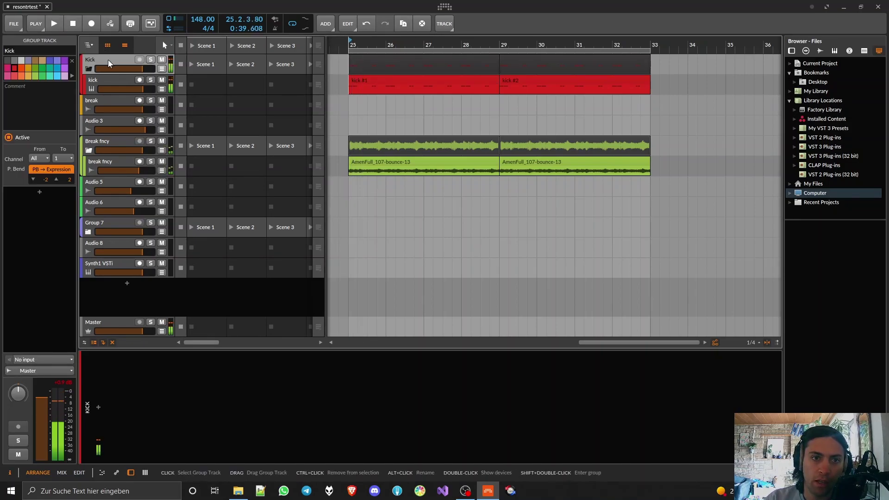
# Bounce the Kick group clip in place into the Kick Master-bounce-1 audio clip.
pyautogui.click(364, 58)
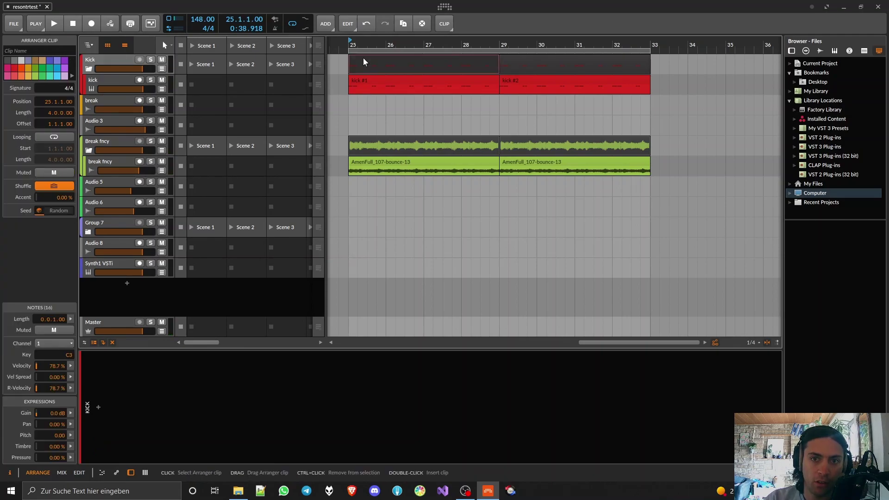
pyautogui.rightClick(363, 58)
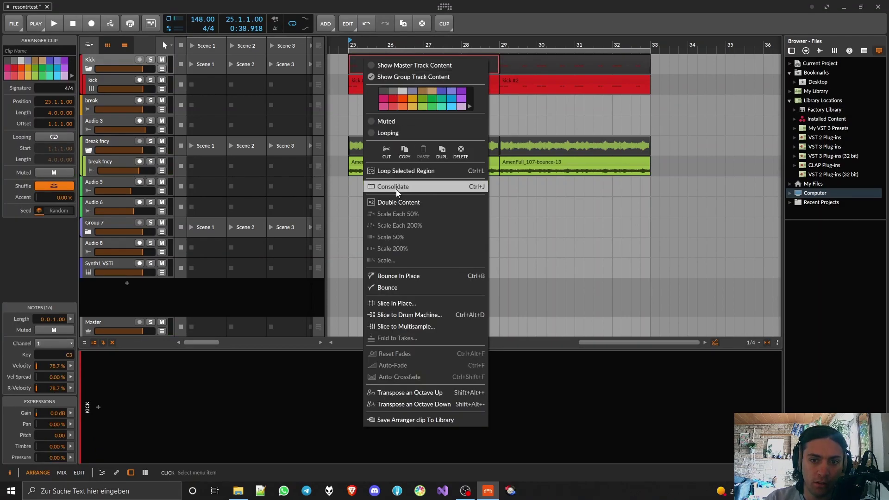
pyautogui.click(388, 276)
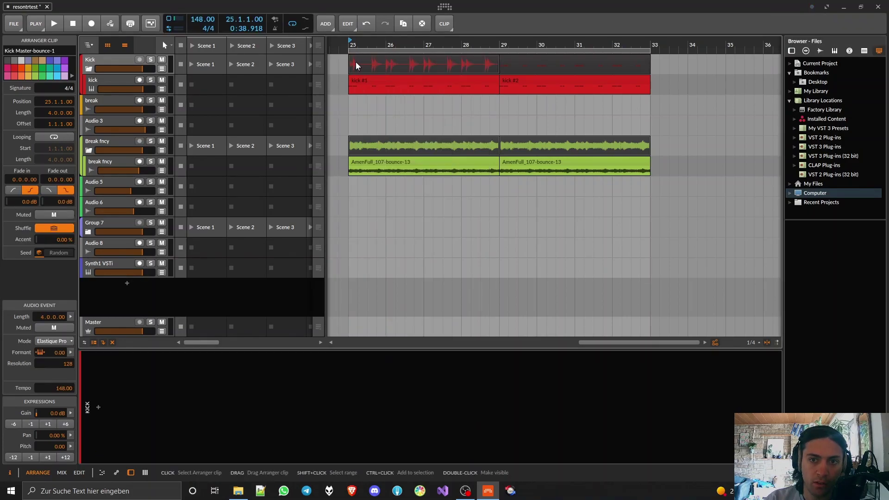
pyautogui.scroll(10, 364, 62)
pyautogui.scroll(-10, 376, 63)
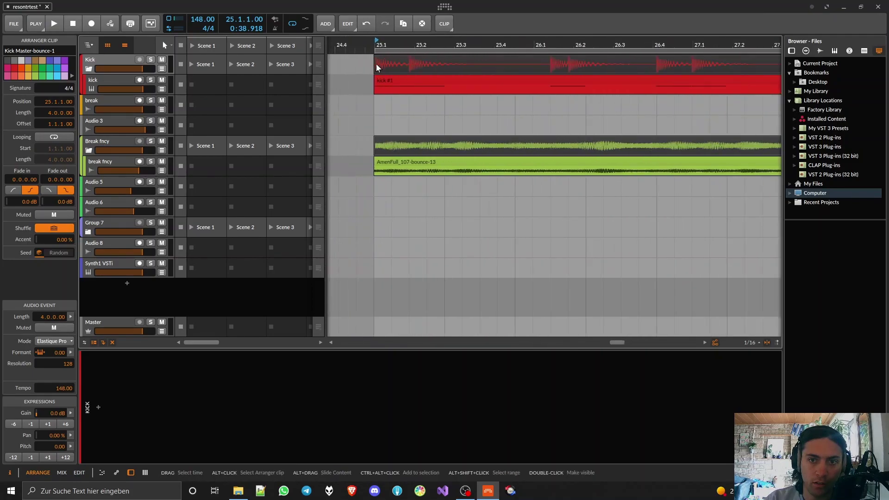
# Deactivate the inner kick track and play to check the bounced kick clip.
pyautogui.click(104, 80)
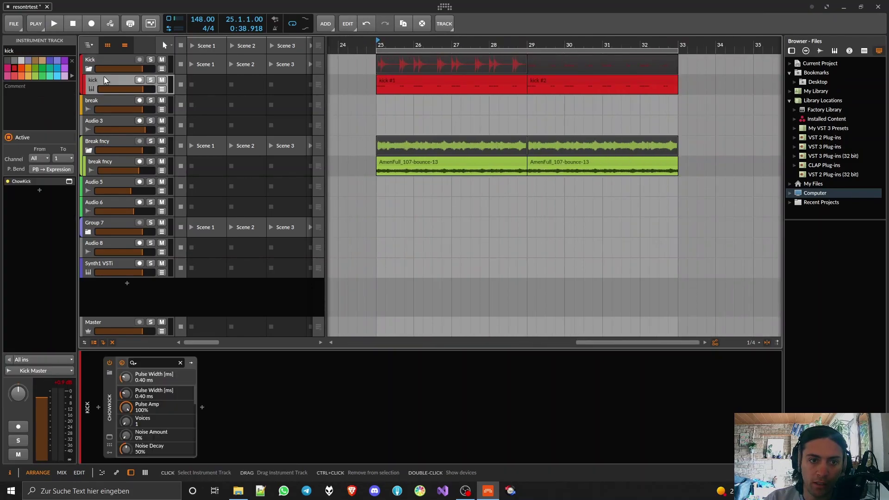
pyautogui.hotkey('alt', 'a')
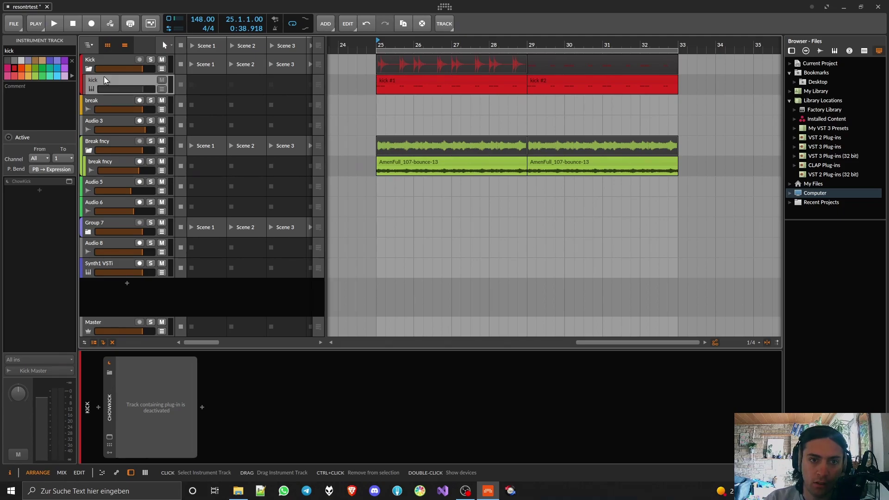
pyautogui.press('space')
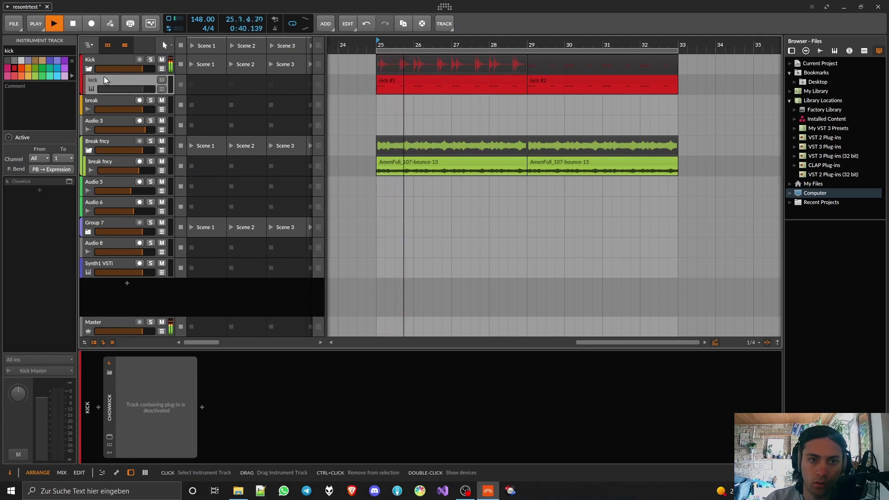
pyautogui.press('space')
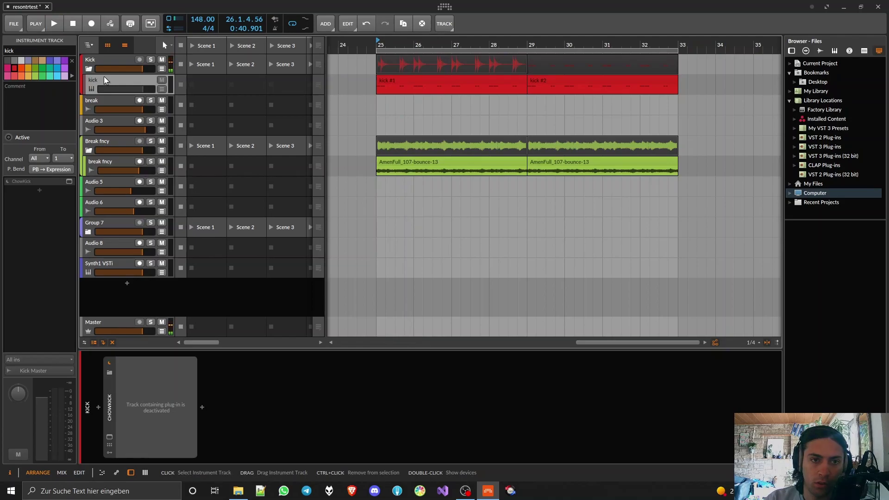
# Audition break fncy with the EnveLover window open, close it, then show kick's ChowKick device.
pyautogui.click(107, 163)
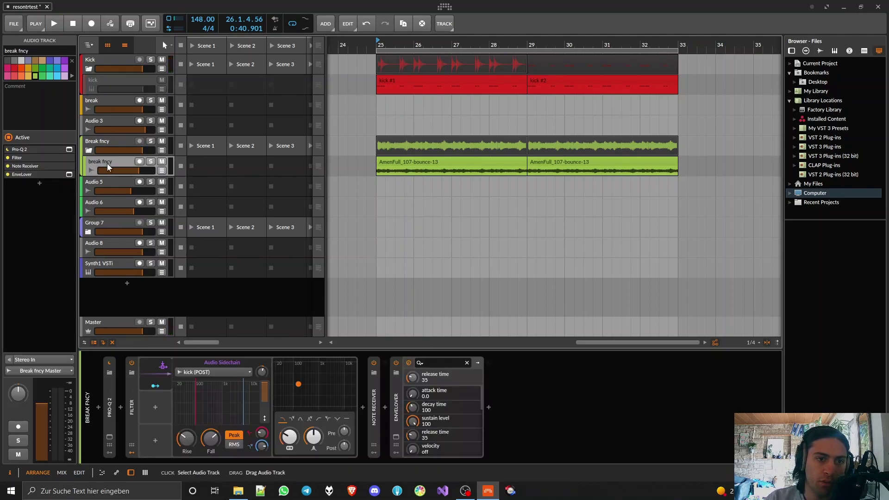
pyautogui.click(396, 437)
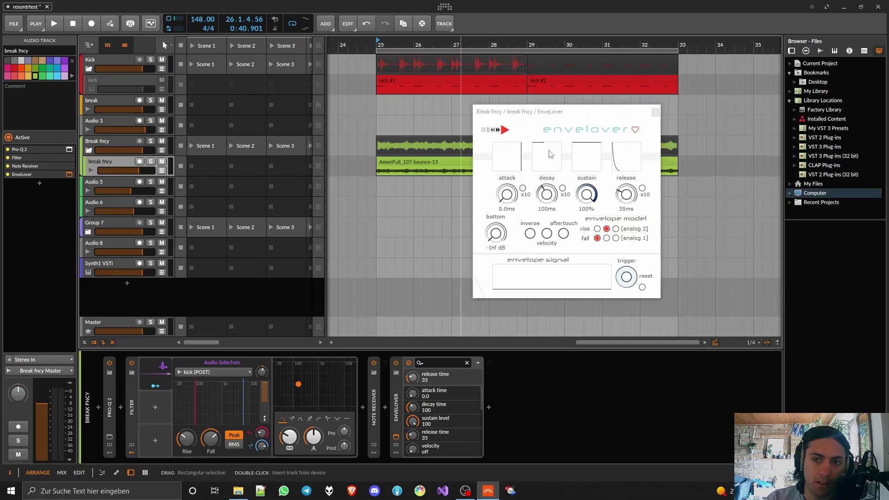
pyautogui.press('space')
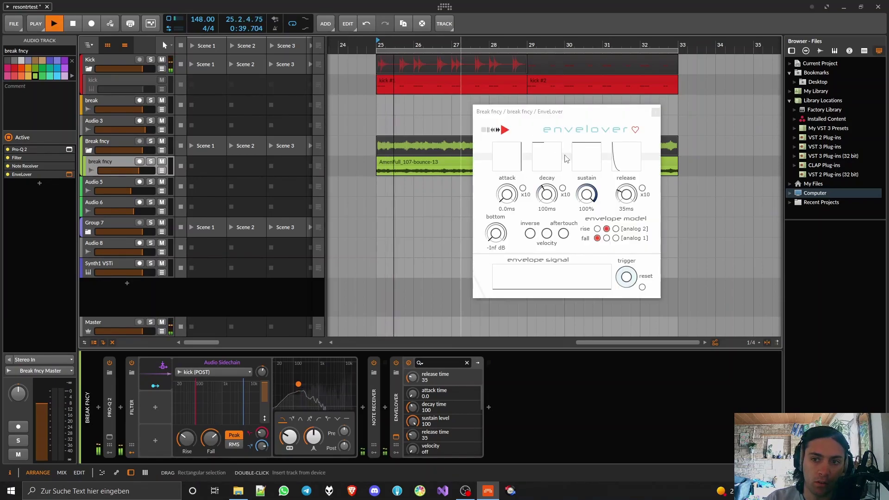
pyautogui.press('space')
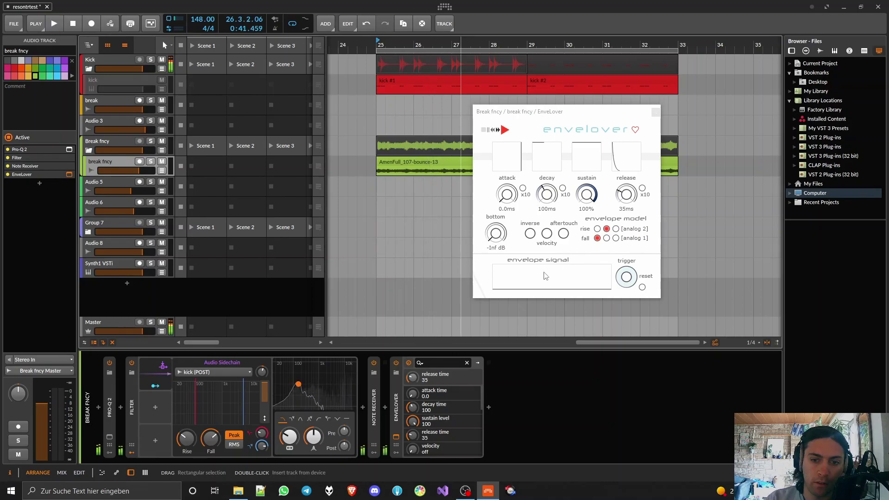
pyautogui.click(656, 112)
pyautogui.click(102, 80)
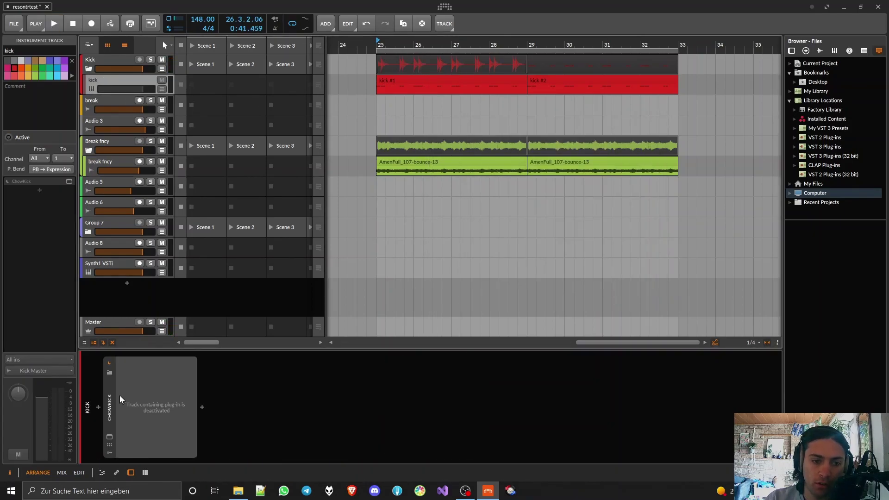
pyautogui.click(107, 399)
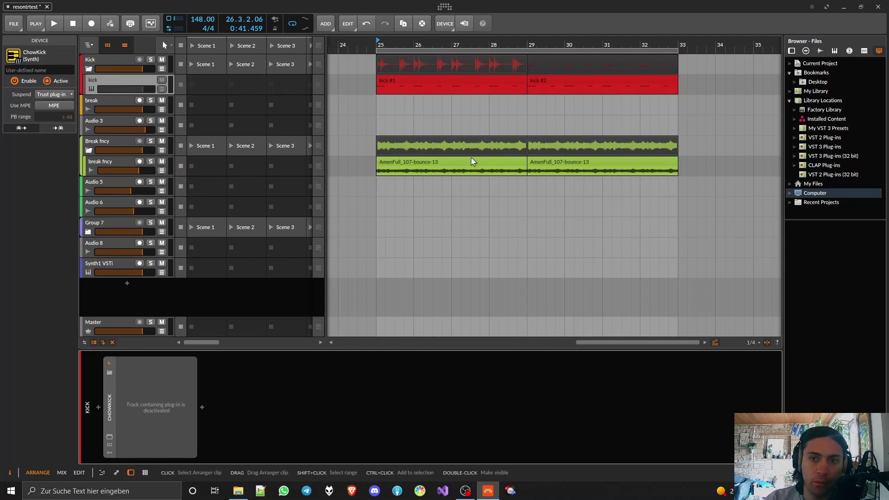
# Inspect the break fncy and kick devices, then reactivate the kick track.
pyautogui.click(461, 76)
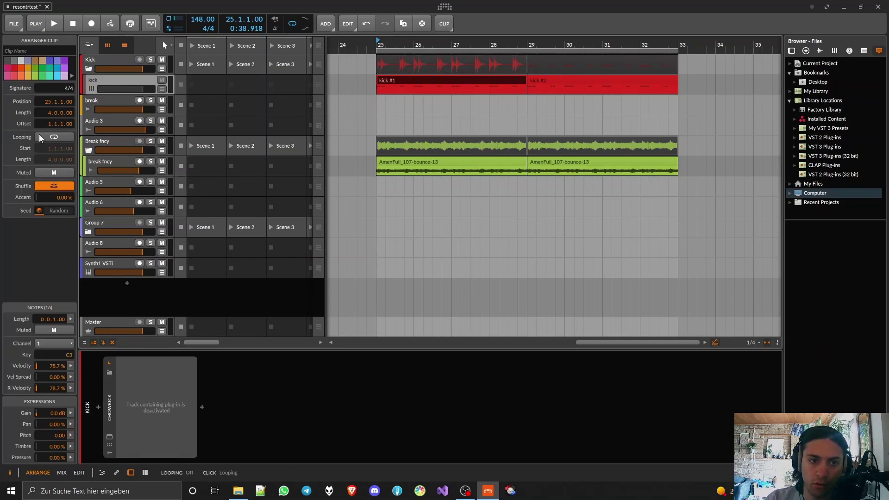
pyautogui.click(109, 157)
pyautogui.click(379, 396)
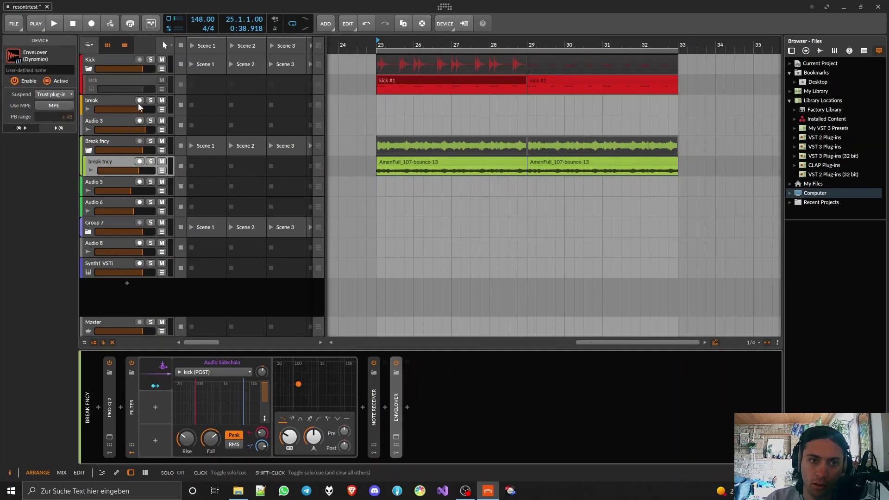
pyautogui.click(110, 72)
pyautogui.click(94, 82)
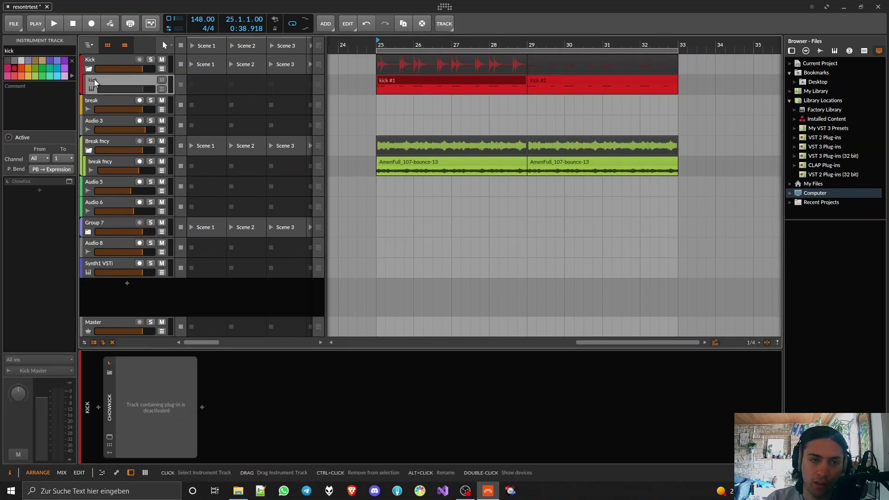
pyautogui.click(106, 406)
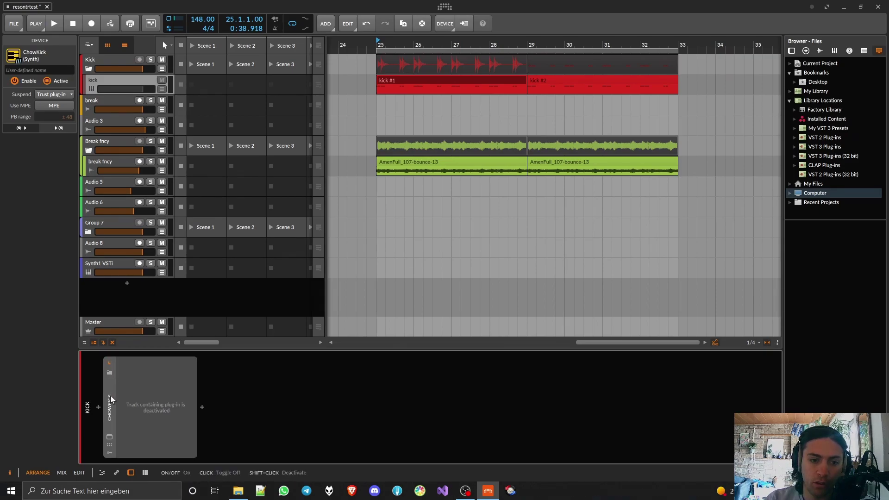
pyautogui.click(109, 362)
pyautogui.click(140, 80)
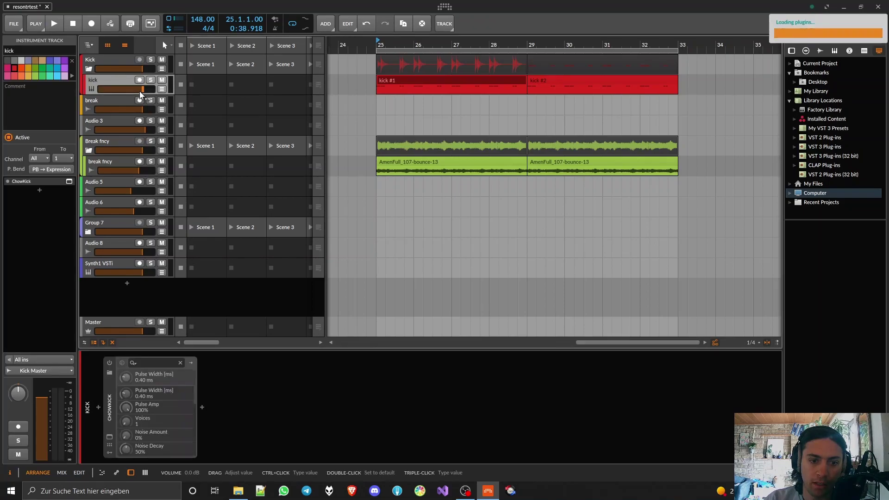
# Insert a Chain container on the kick track before ChowKick.
pyautogui.click(98, 407)
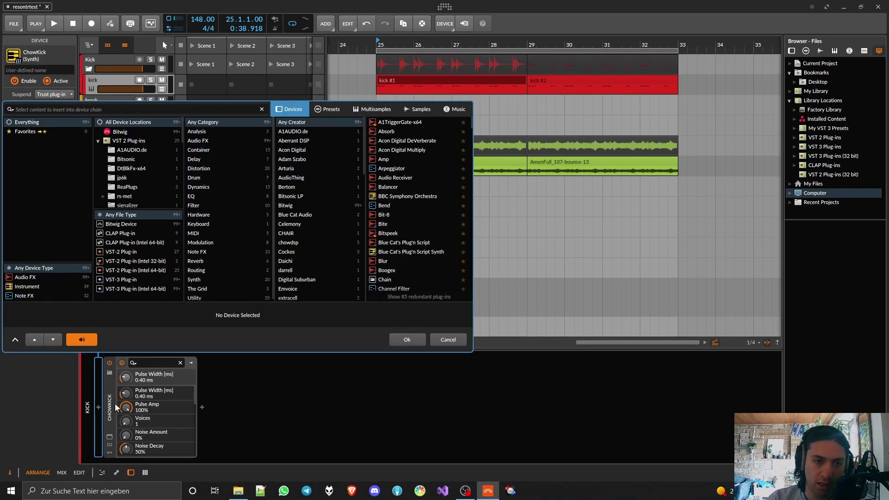
pyautogui.write('chain')
pyautogui.click(397, 122)
pyautogui.doubleClick(395, 123)
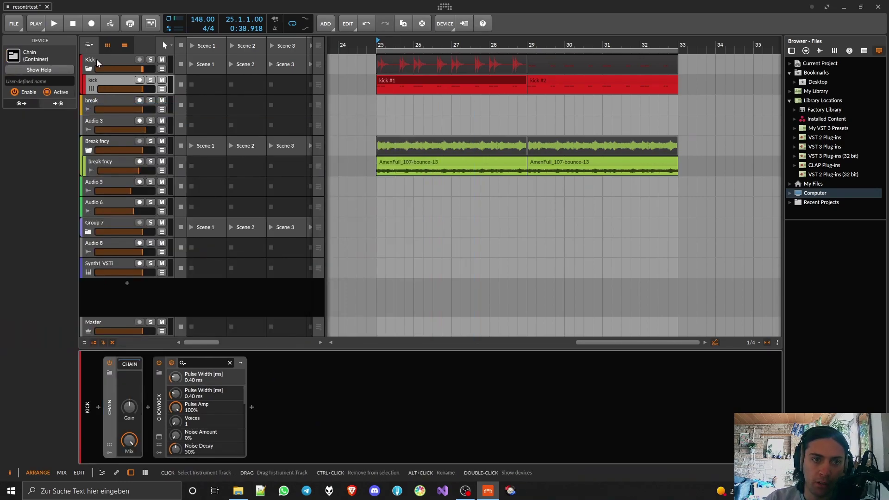
pyautogui.click(183, 394)
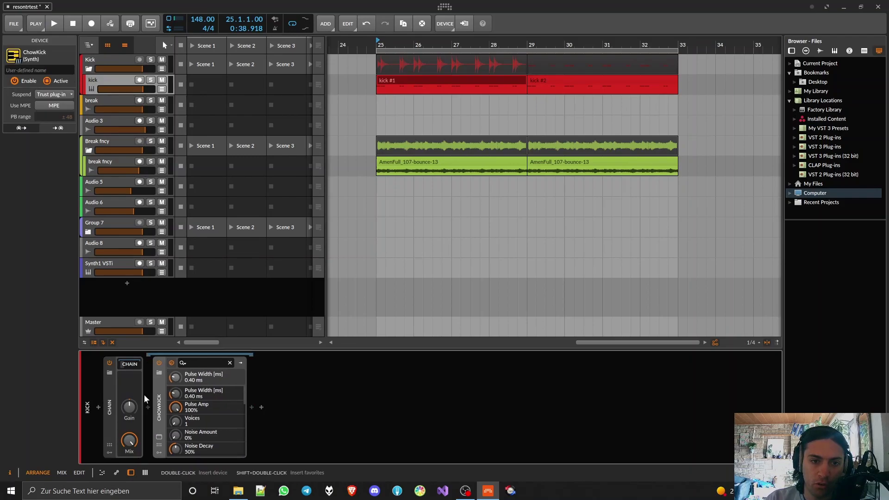
# Add a Chain before Pro-Q 2 on break fncy and move Pro-Q 2 through EnveLover into it.
pyautogui.click(106, 161)
pyautogui.click(98, 407)
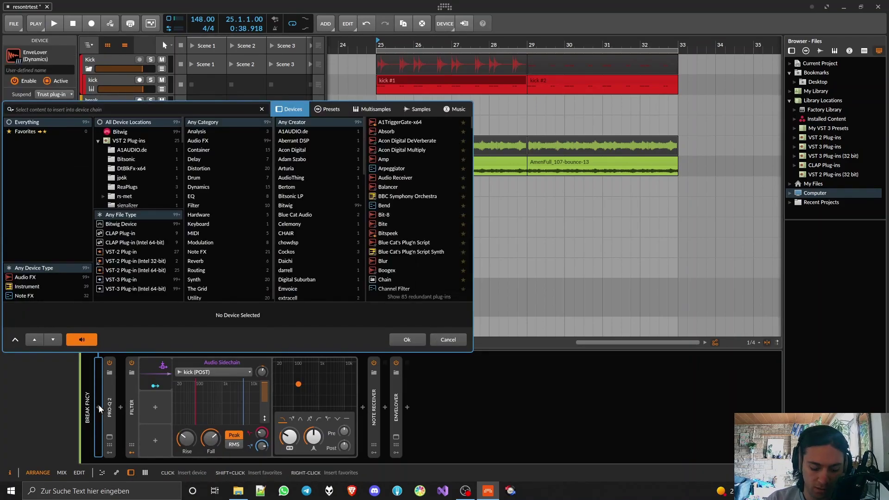
pyautogui.write('chain')
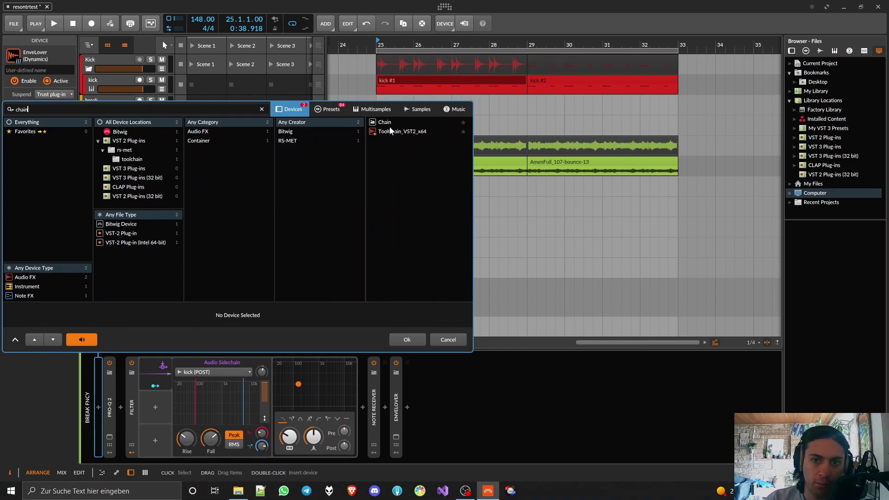
pyautogui.doubleClick(389, 122)
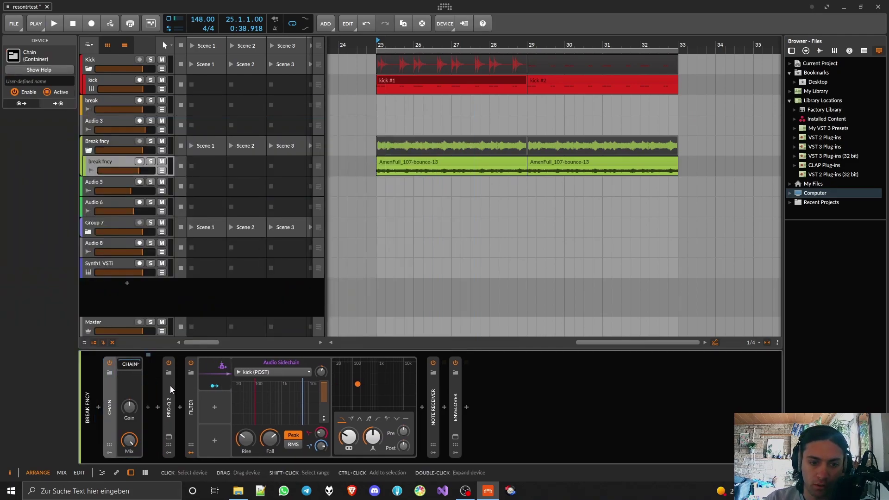
pyautogui.click(169, 388)
pyautogui.keyDown('shift'); pyautogui.click(455, 408); pyautogui.keyUp('shift')
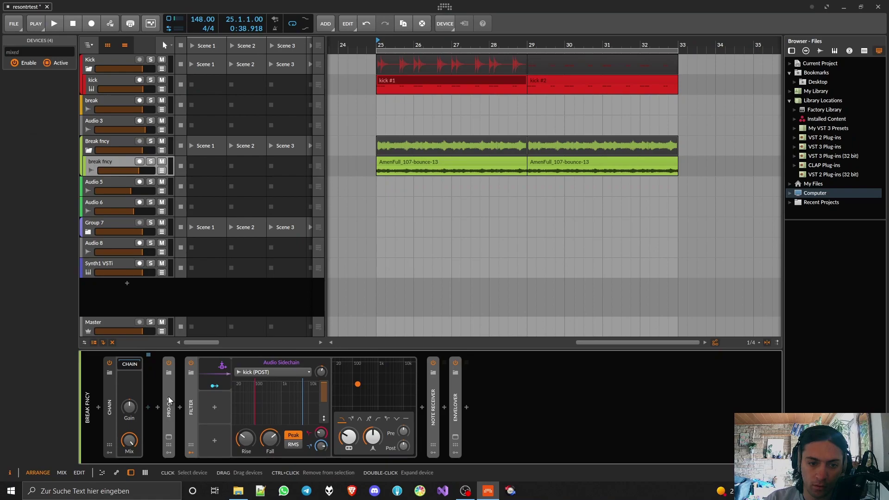
pyautogui.moveTo(168, 396); pyautogui.dragTo(124, 392)
pyautogui.click(96, 81)
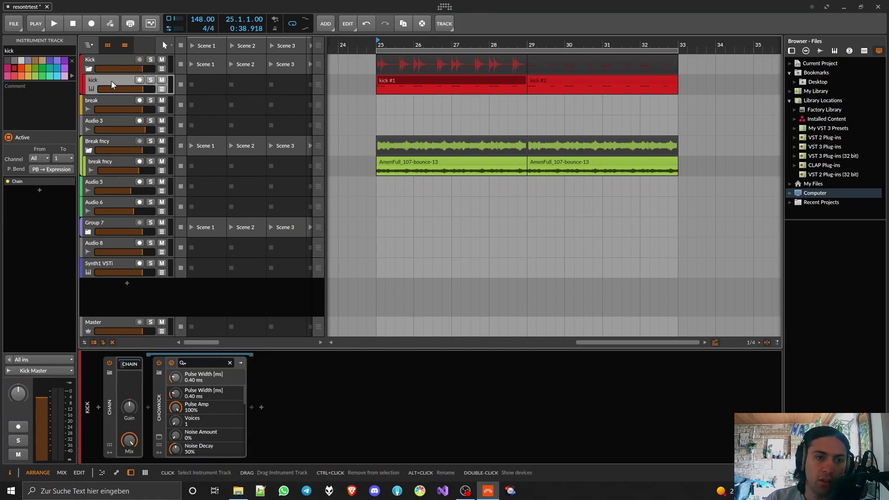
# Deactivate the kick track's Chain holding ChowKick and compare the kick and break devices.
pyautogui.click(108, 393)
pyautogui.hotkey('shift', 'alt', 'a')
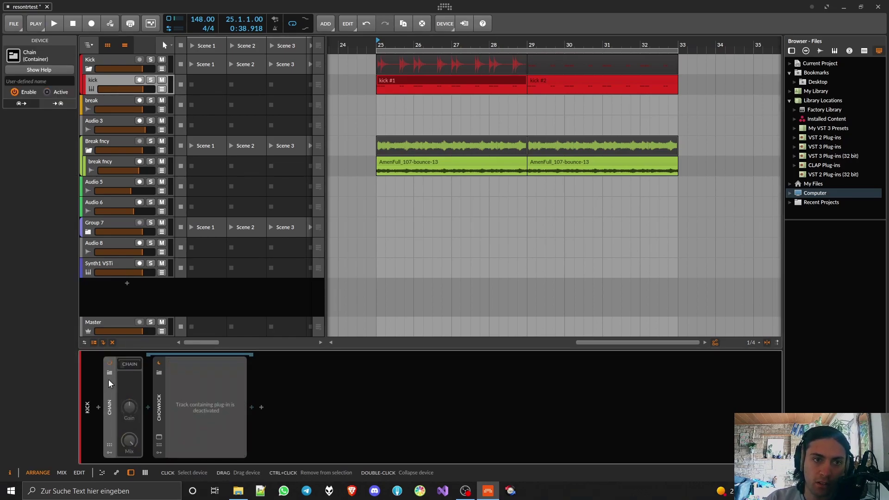
pyautogui.click(97, 82)
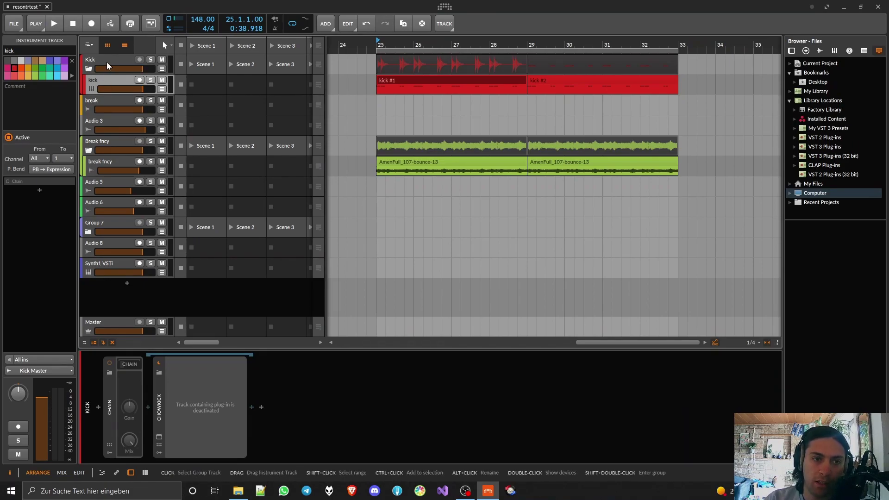
pyautogui.click(99, 101)
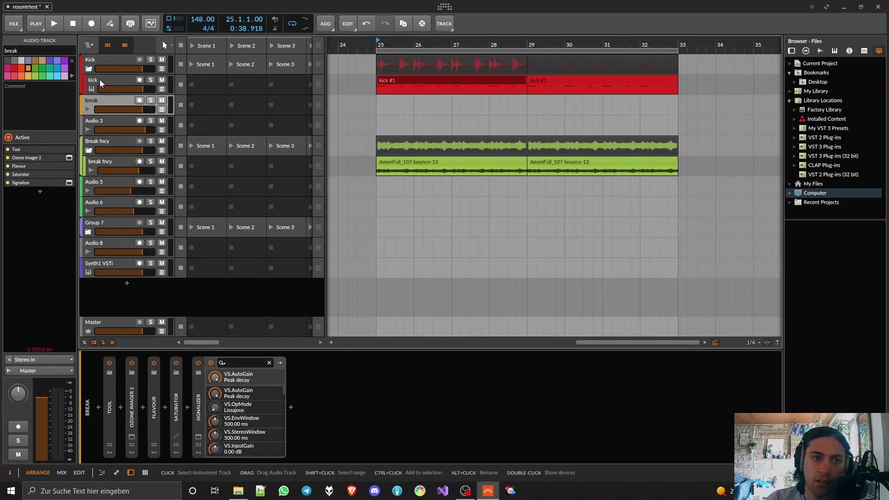
pyautogui.click(99, 80)
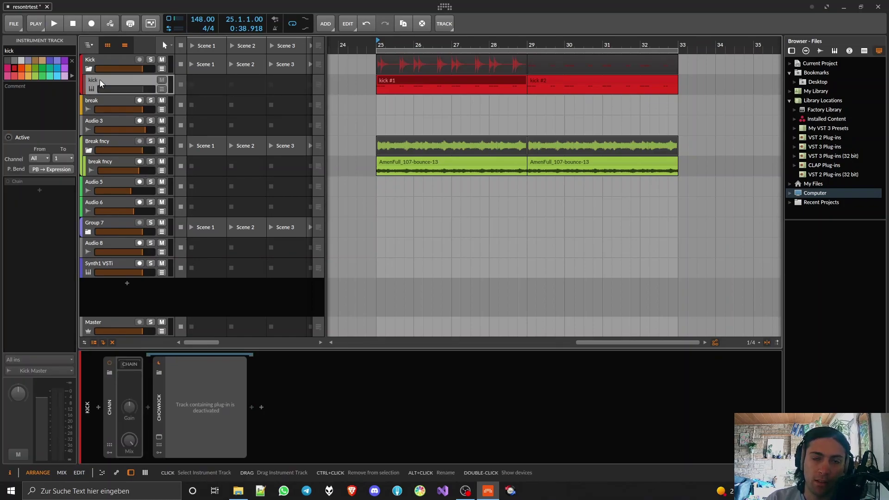
pyautogui.click(101, 98)
pyautogui.click(95, 79)
# Review the break, Audio 3, Break fncy and kick tracks, then select the Kick Master-bounce-1 clip.
pyautogui.click(101, 100)
pyautogui.click(99, 122)
pyautogui.click(106, 141)
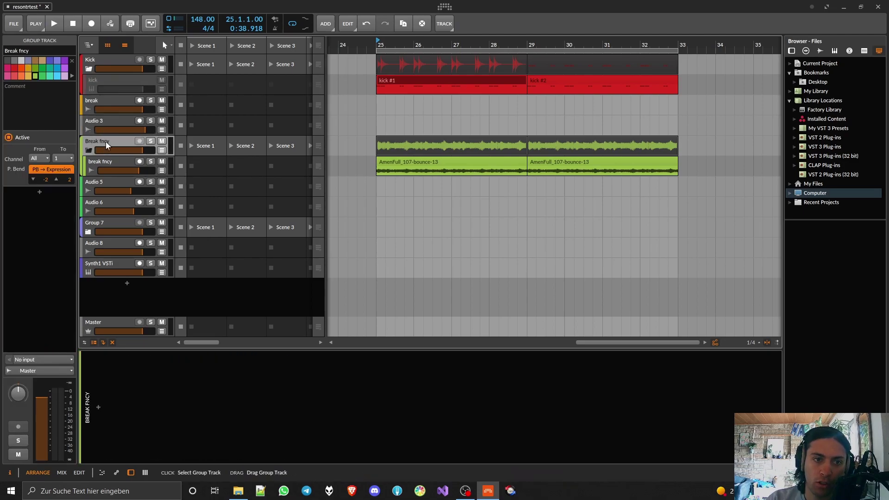
pyautogui.click(106, 165)
pyautogui.click(110, 79)
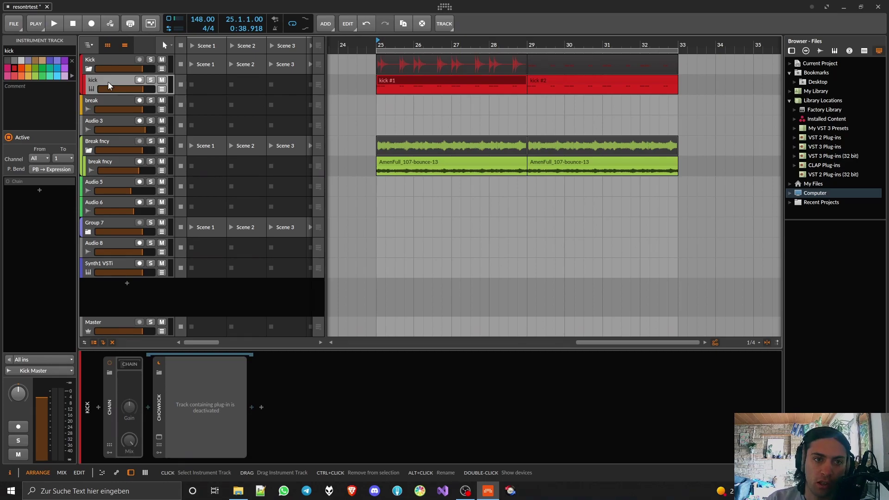
pyautogui.click(443, 59)
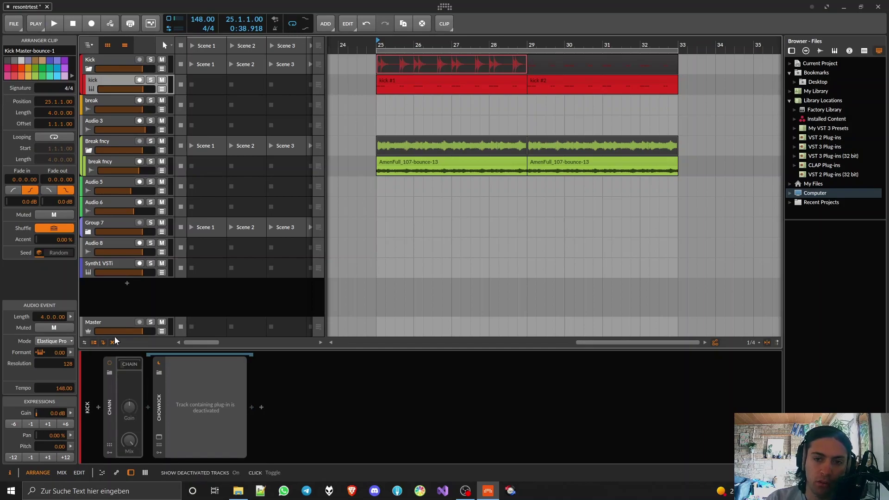
# Play the Break fncy group and watch break fncy's EnveLover envelope during playback.
pyautogui.click(110, 138)
pyautogui.press('space')
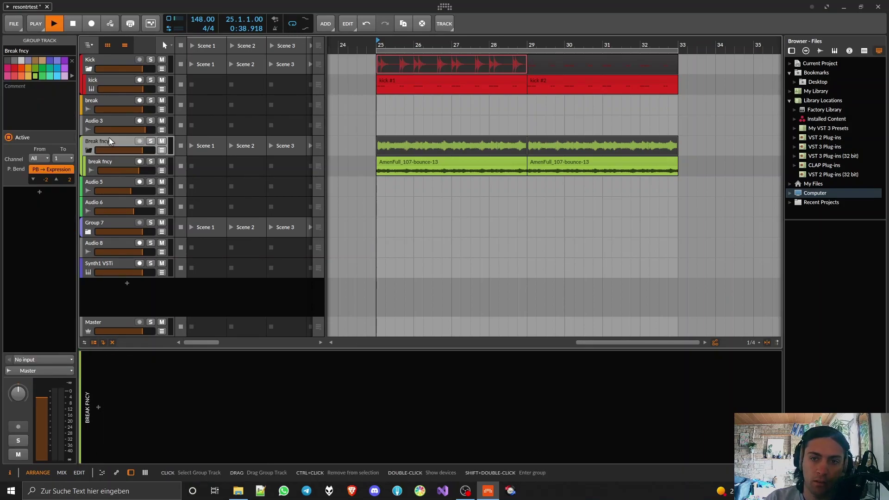
pyautogui.click(110, 165)
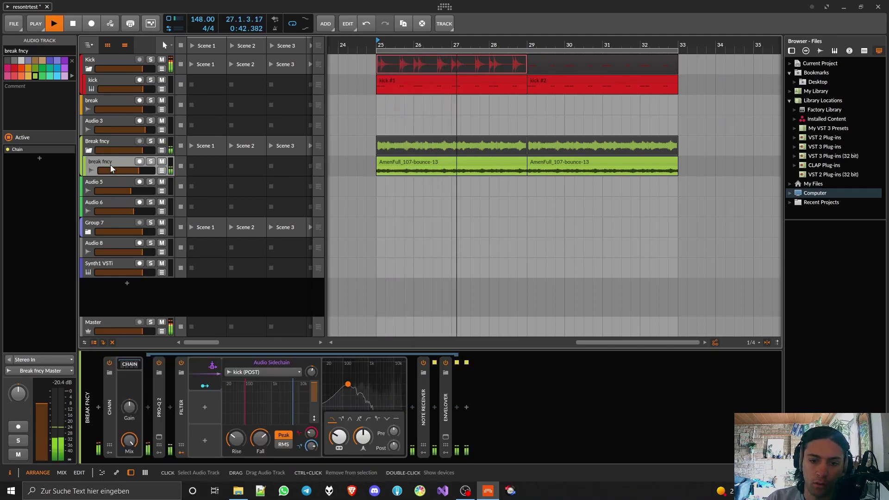
pyautogui.press('space')
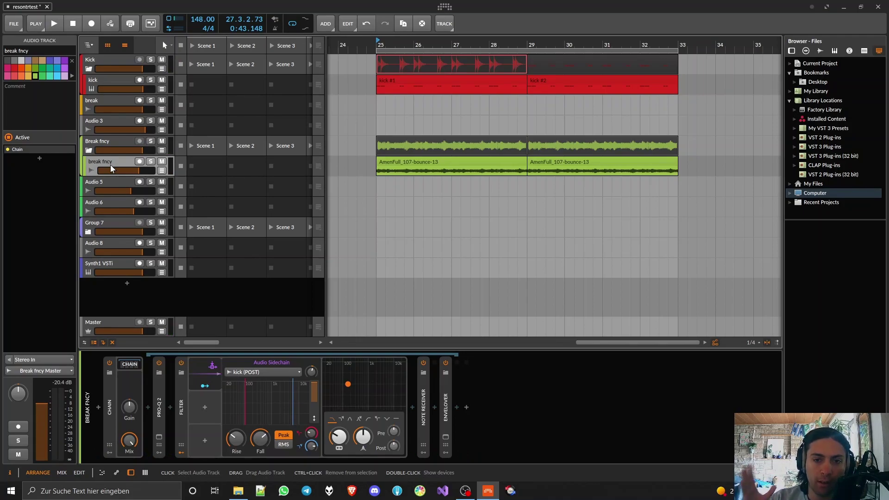
pyautogui.click(446, 437)
pyautogui.press('space')
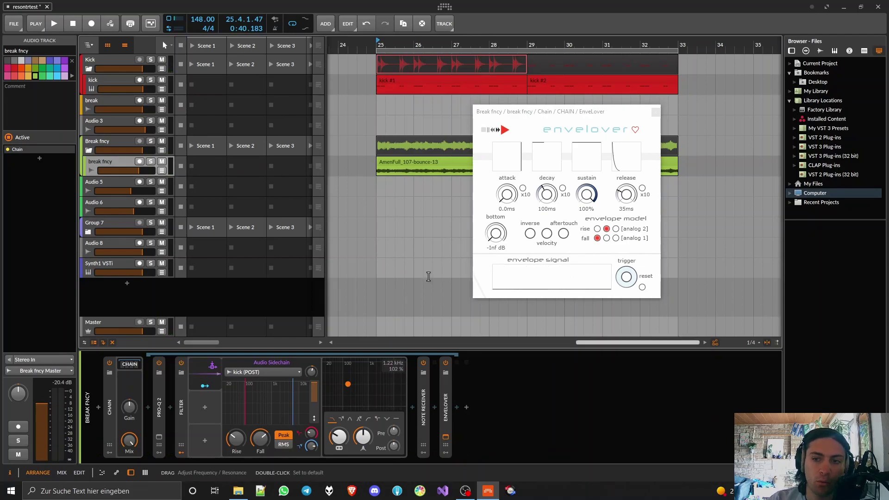
pyautogui.click(656, 112)
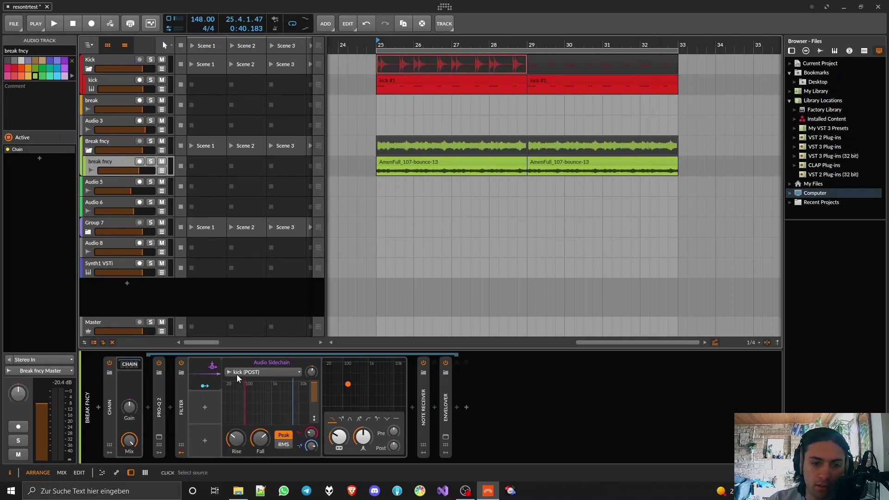
# Switch break fncy's Audio Sidechain source to Kick > Kick Master > Kick Master (POST) and audition it.
pyautogui.click(99, 82)
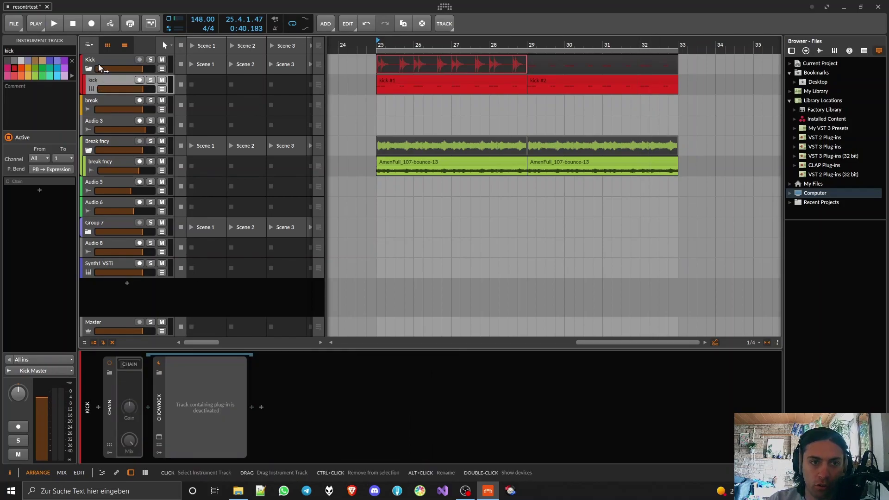
pyautogui.click(98, 60)
pyautogui.click(99, 146)
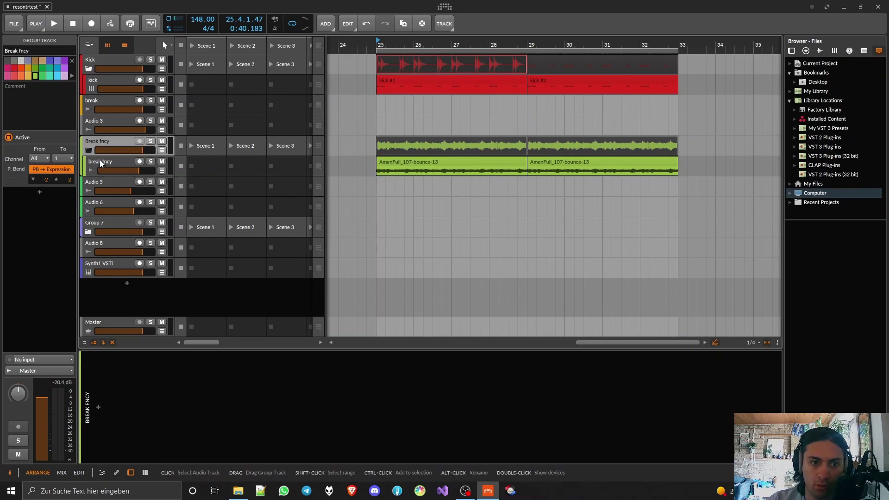
pyautogui.click(100, 160)
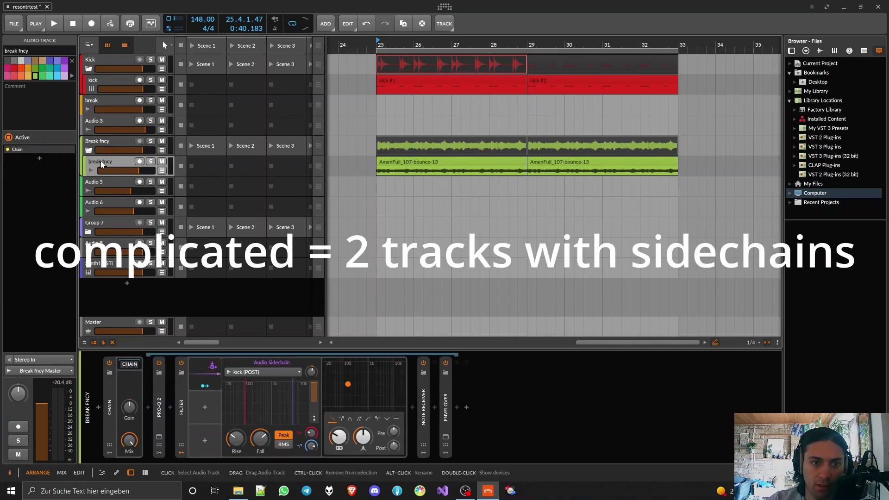
pyautogui.click(249, 373)
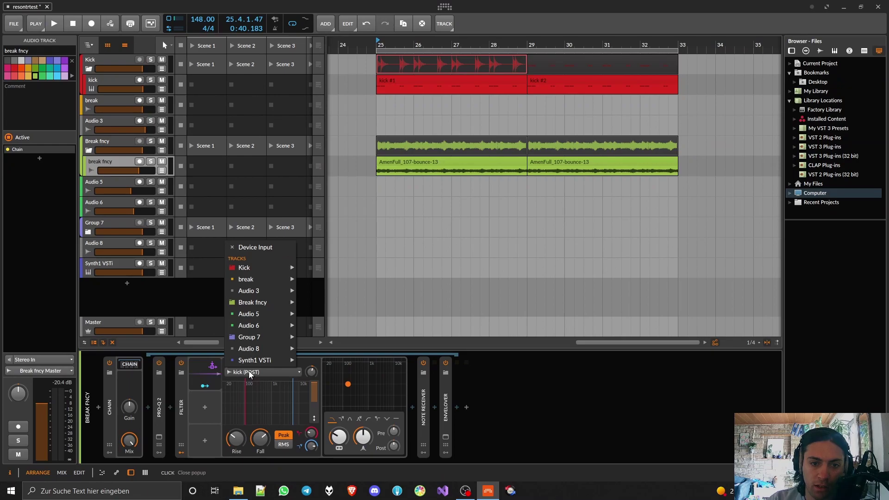
pyautogui.moveTo(254, 270)
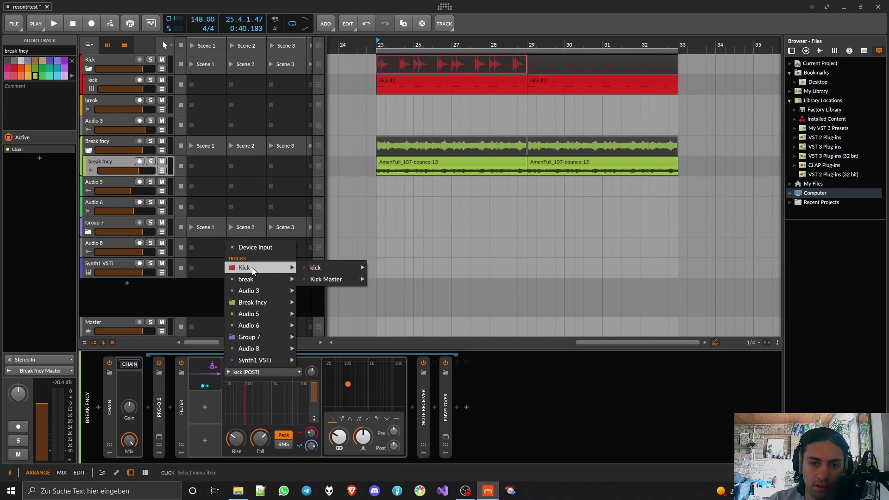
pyautogui.moveTo(325, 272)
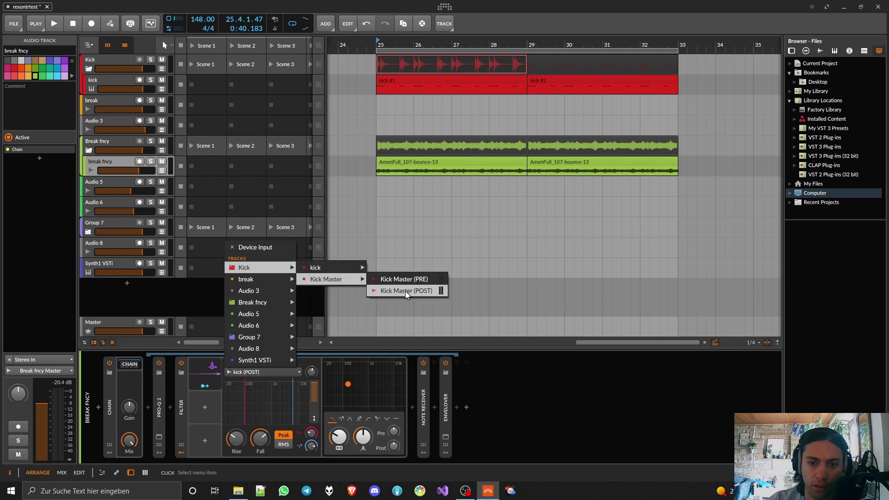
pyautogui.click(405, 291)
pyautogui.press('space')
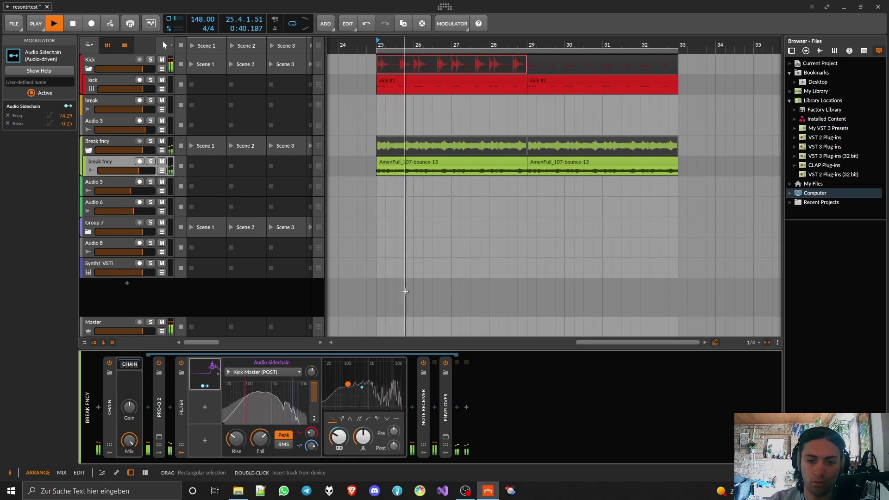
pyautogui.press('space')
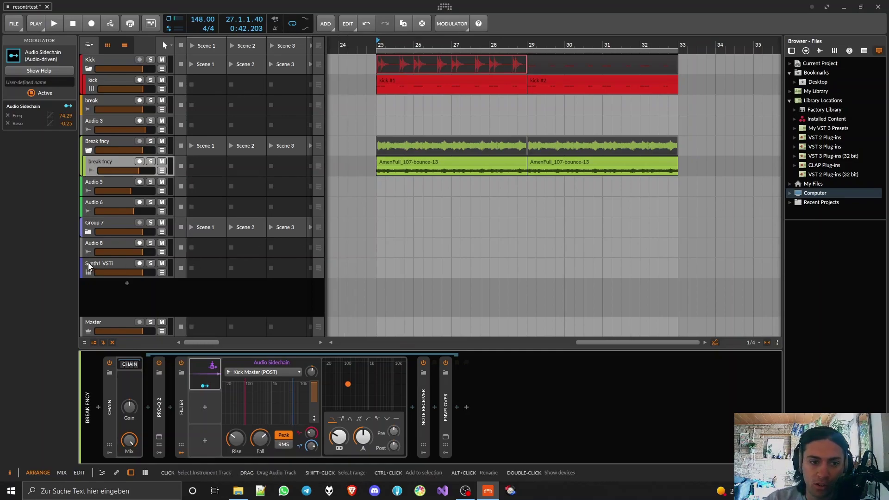
# Expand Group 7 and review its JP6K, Audio 2 and Audio 4 tracks.
pyautogui.click(94, 223)
pyautogui.click(84, 232)
pyautogui.scroll(-2, 109, 226)
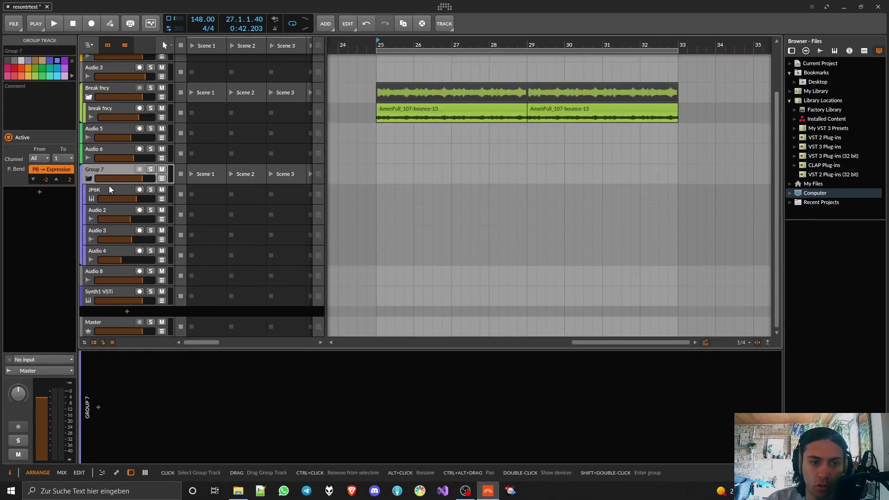
pyautogui.click(110, 190)
pyautogui.click(110, 209)
pyautogui.click(104, 250)
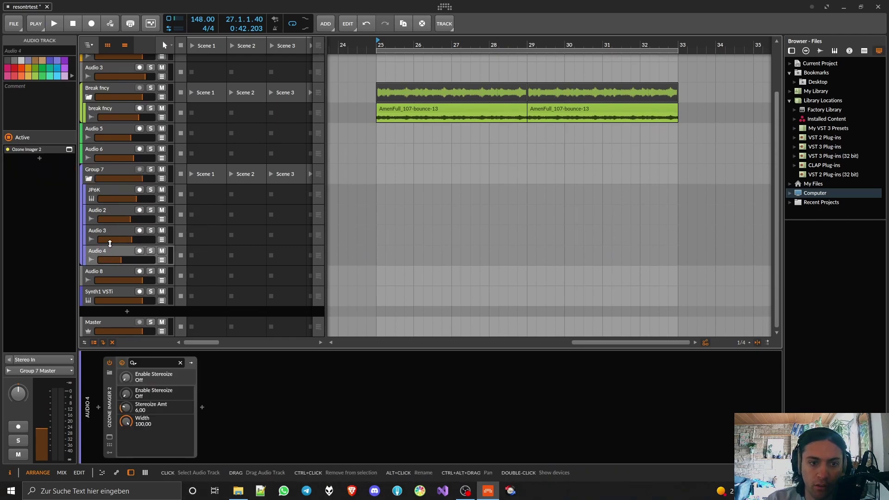
pyautogui.scroll(-6, 388, 205)
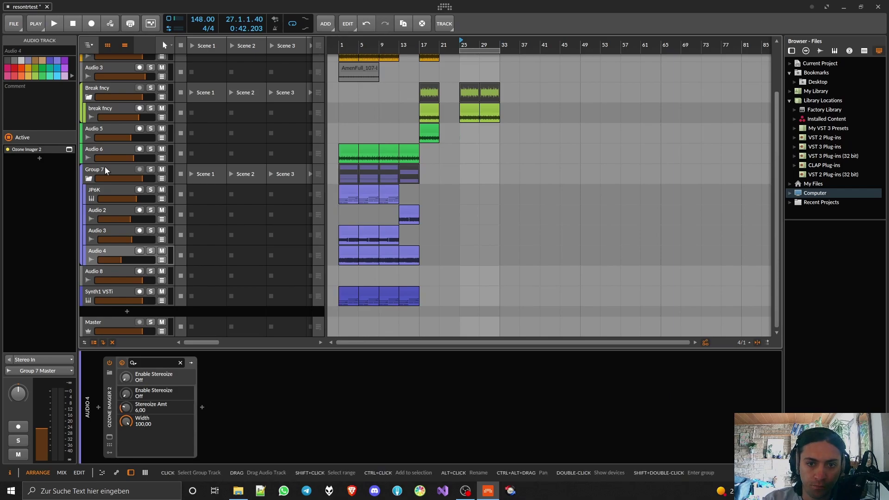
# Bounce the Group 7 clips in place, then solo Group 7 and play it back.
pyautogui.click(350, 170)
pyautogui.rightClick(345, 173)
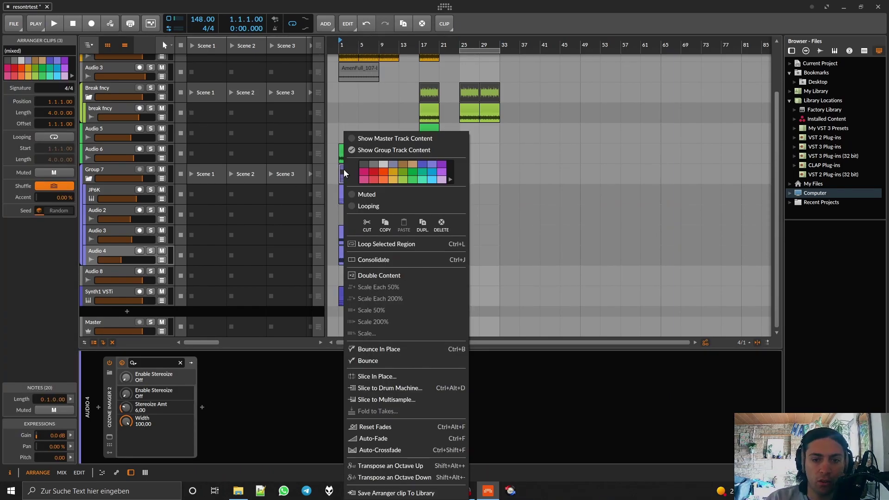
pyautogui.click(375, 351)
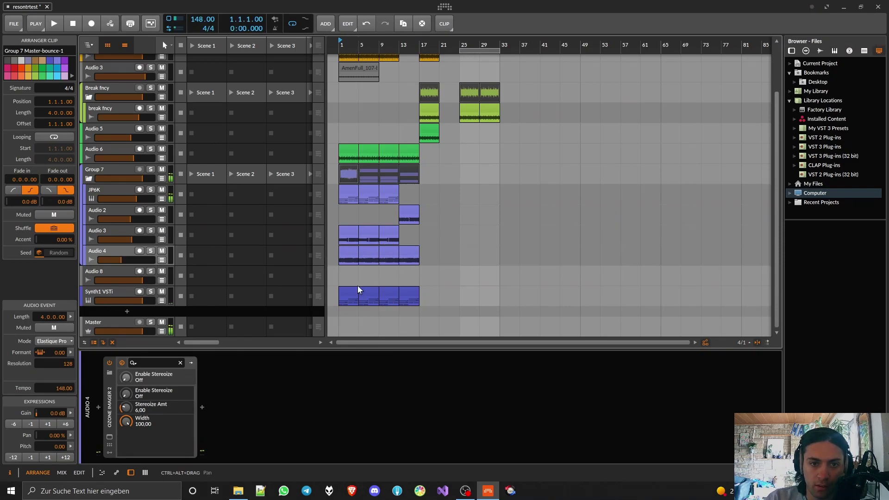
pyautogui.click(151, 170)
pyautogui.click(102, 170)
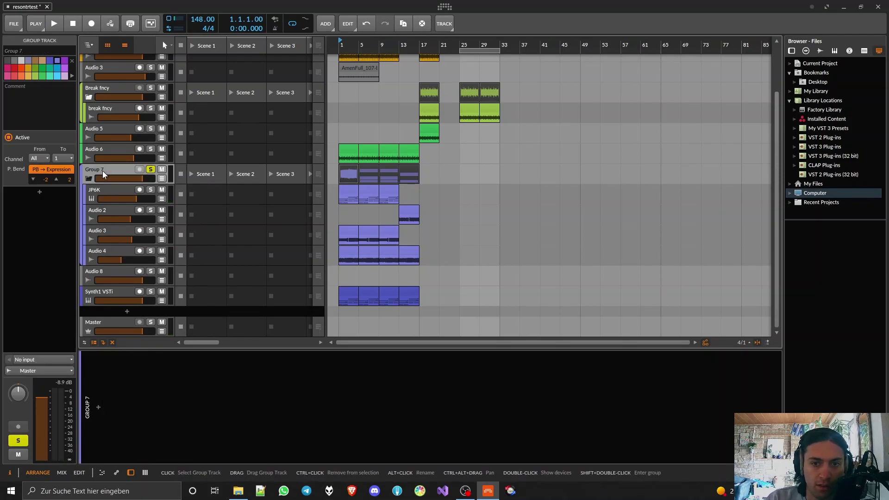
pyautogui.press('space')
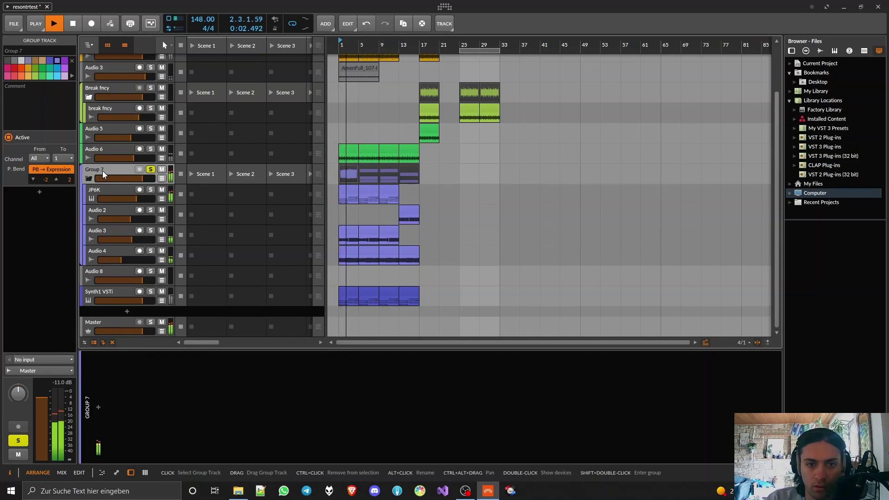
pyautogui.press('space')
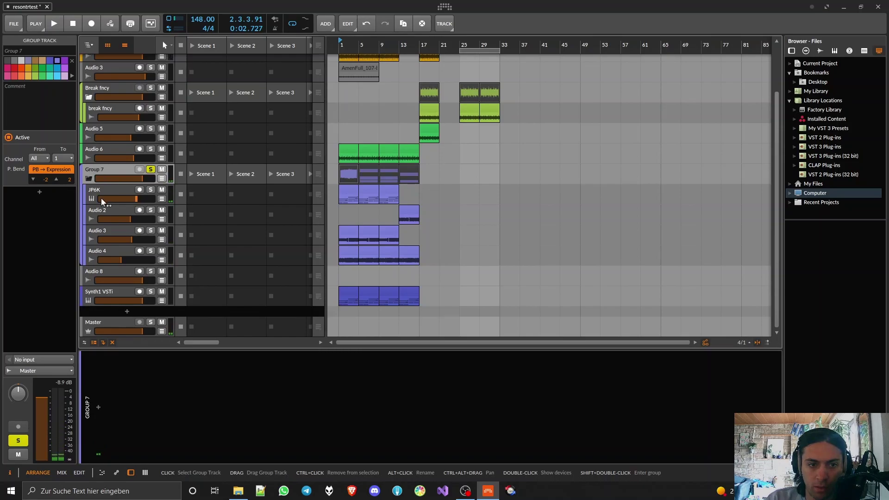
# Deactivate Group 7's JP6K, Audio 2, Audio 3 and Audio 4 tracks.
pyautogui.click(101, 188)
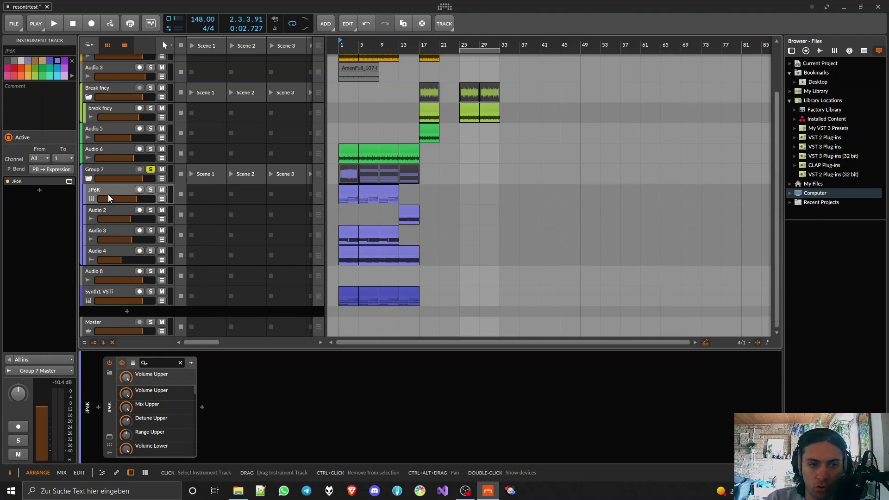
pyautogui.hotkey('alt', 'a')
pyautogui.click(107, 208)
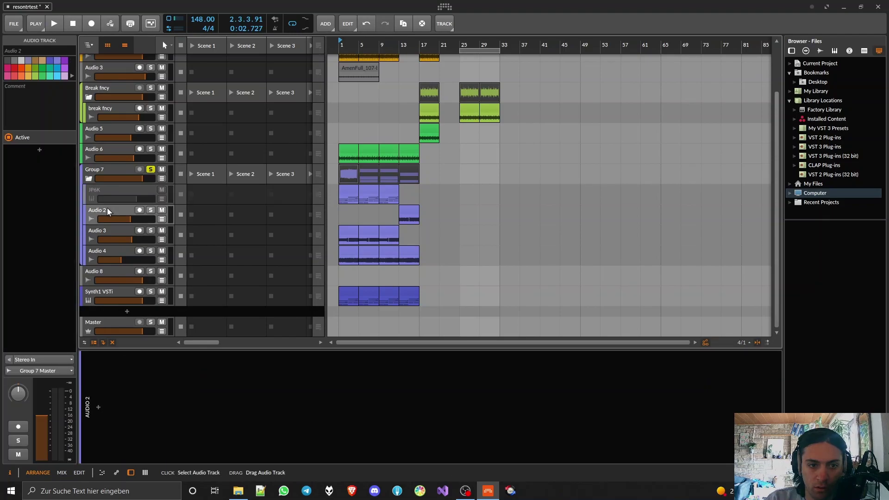
pyautogui.hotkey('alt', 'a')
pyautogui.click(109, 229)
pyautogui.hotkey('alt', 'a')
pyautogui.click(109, 248)
pyautogui.hotkey('alt', 'a')
# Play the bounce with the source tracks deactivated, then inspect the tracks and the first bounced Group 7 clip.
pyautogui.press('space')
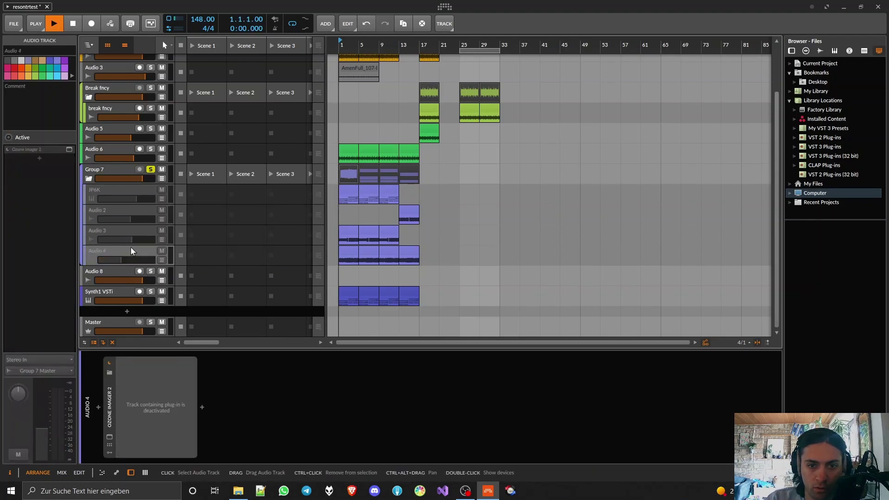
pyautogui.press('space')
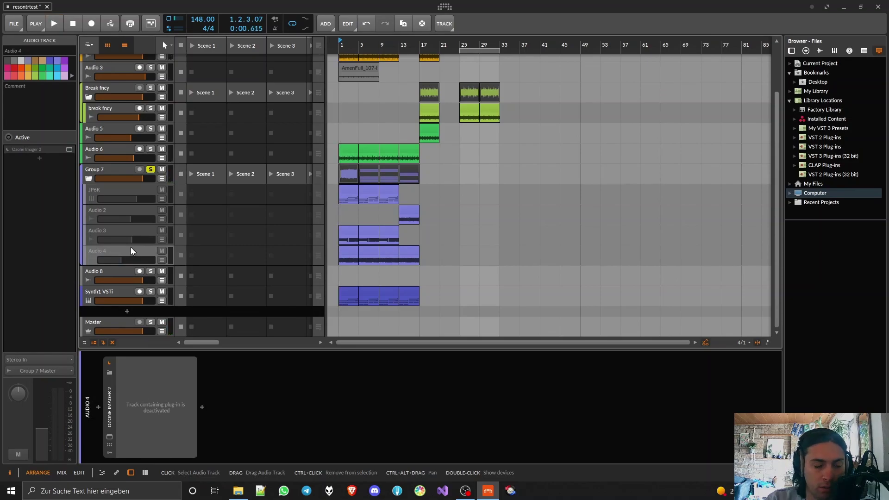
pyautogui.click(106, 211)
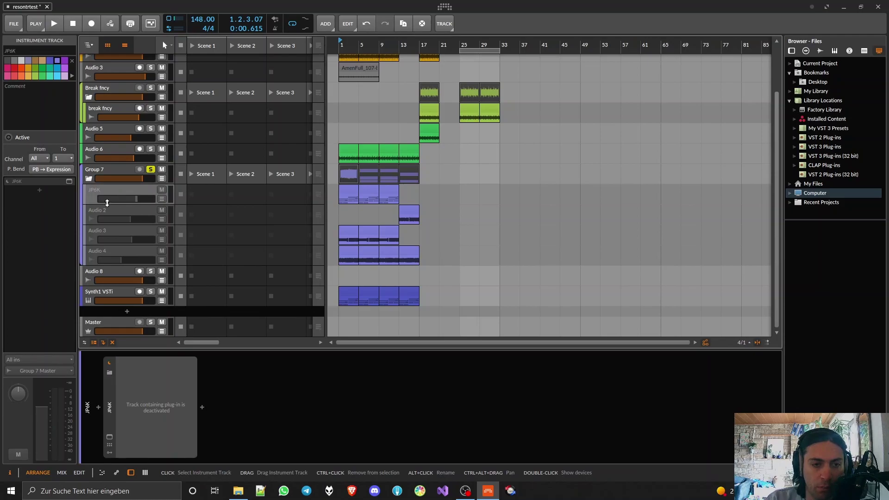
pyautogui.click(110, 231)
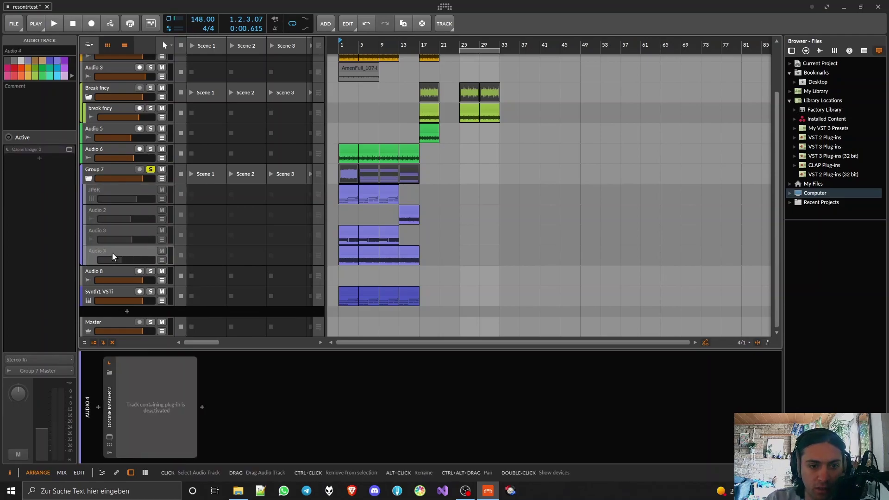
pyautogui.click(115, 191)
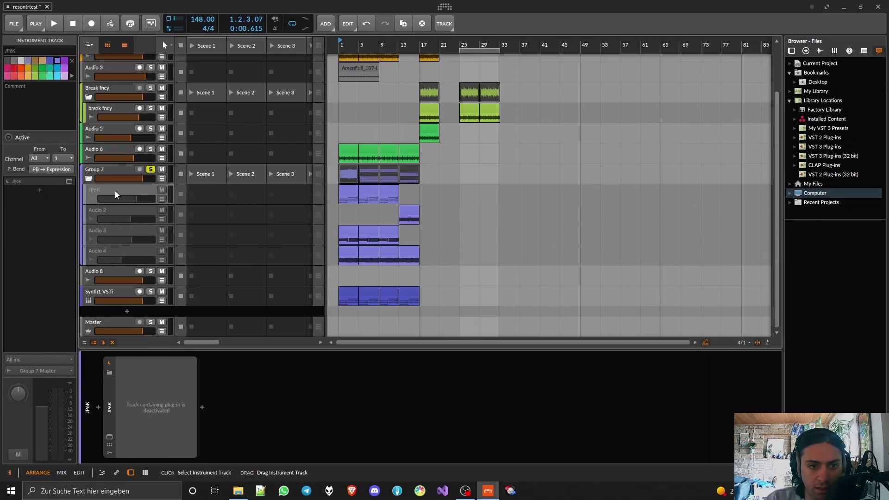
pyautogui.click(112, 208)
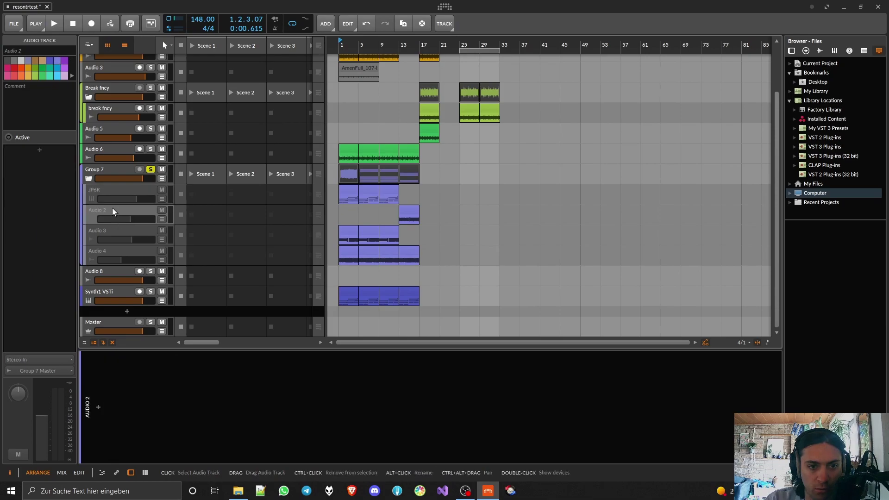
pyautogui.click(351, 170)
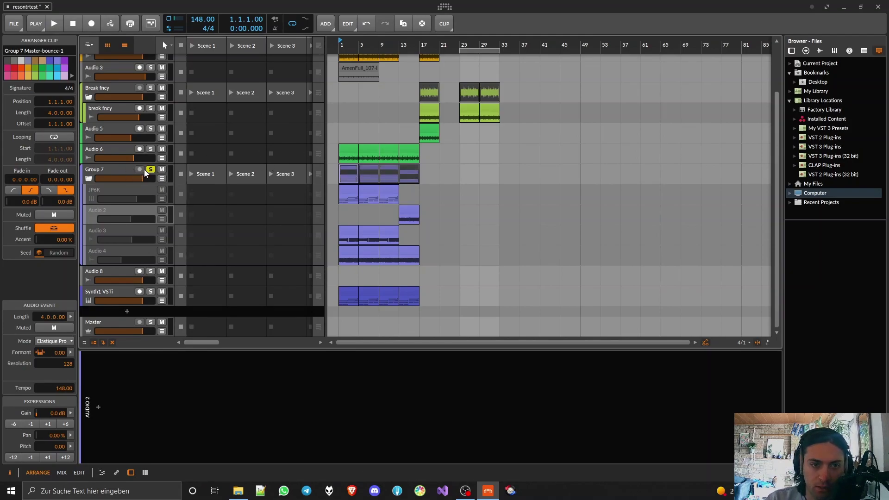
# Reactivate the JP6K, Audio 2, Audio 3 and Audio 4 tracks.
pyautogui.click(119, 190)
pyautogui.hotkey('alt', 'a')
pyautogui.click(109, 213)
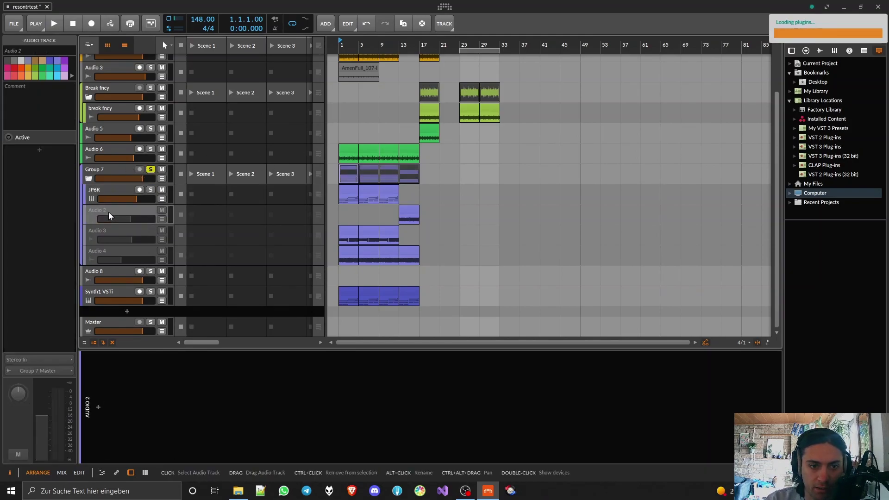
pyautogui.hotkey('alt', 'a')
pyautogui.click(118, 235)
pyautogui.hotkey('alt', 'a')
pyautogui.click(113, 250)
pyautogui.hotkey('alt', 'a')
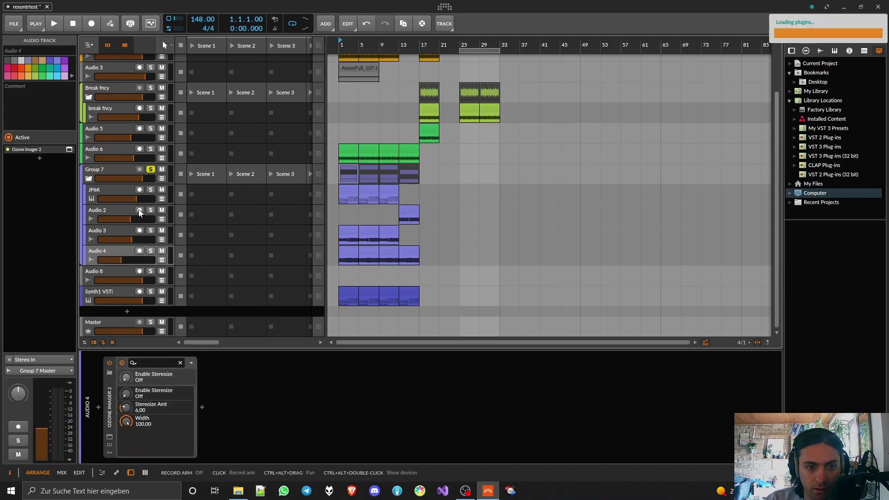
pyautogui.click(88, 179)
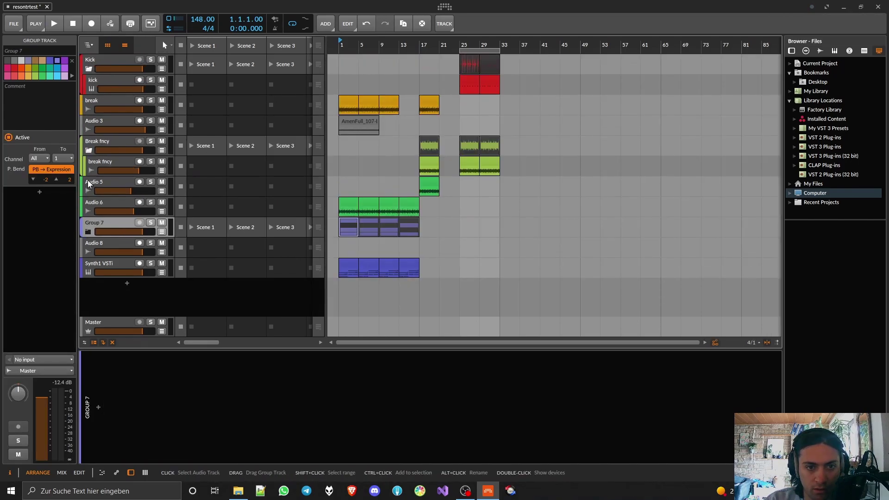
pyautogui.click(461, 119)
pyautogui.scroll(5, 461, 120)
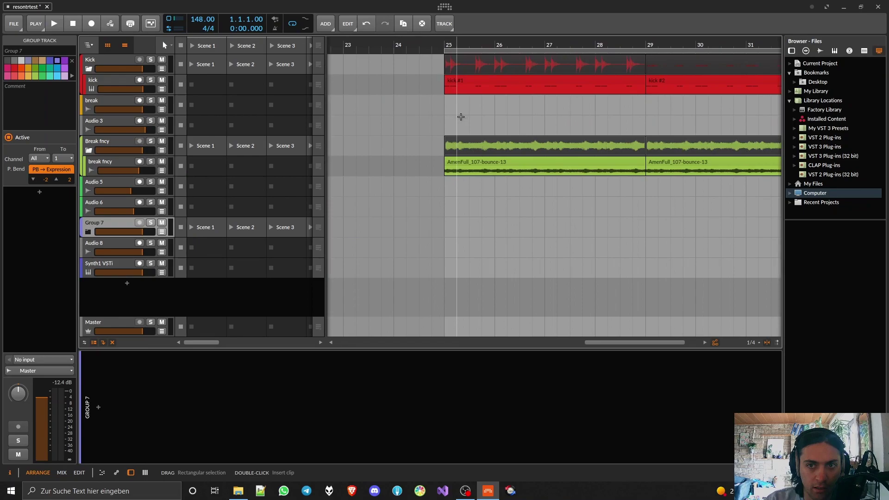
pyautogui.scroll(-2, 457, 120)
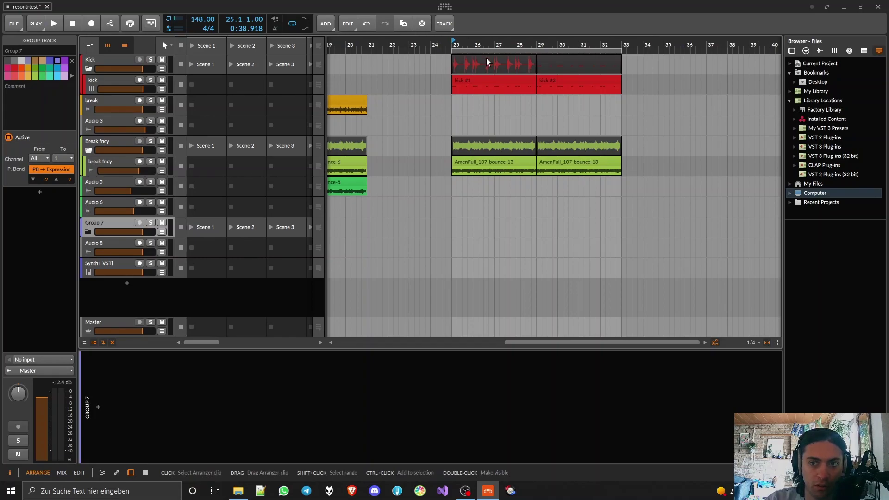
pyautogui.scroll(-2, 486, 57)
pyautogui.hscroll(-3, 473, 76)
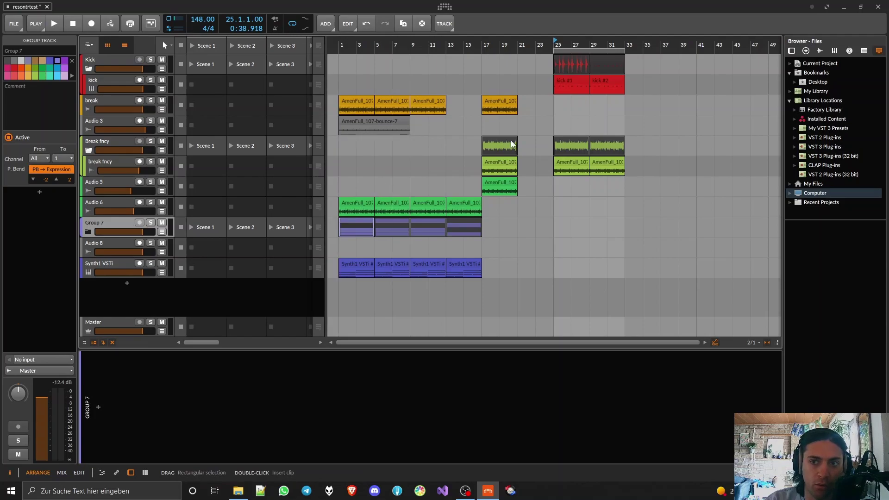
pyautogui.scroll(3, 565, 66)
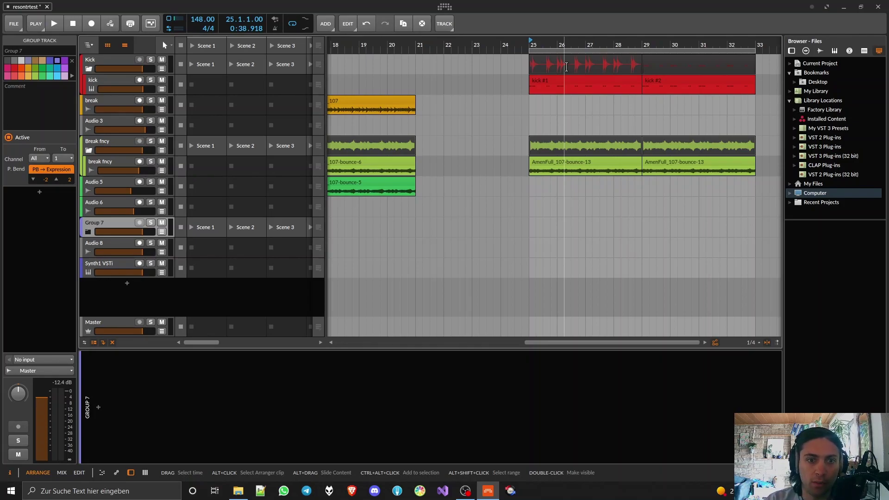
pyautogui.scroll(-5, 523, 76)
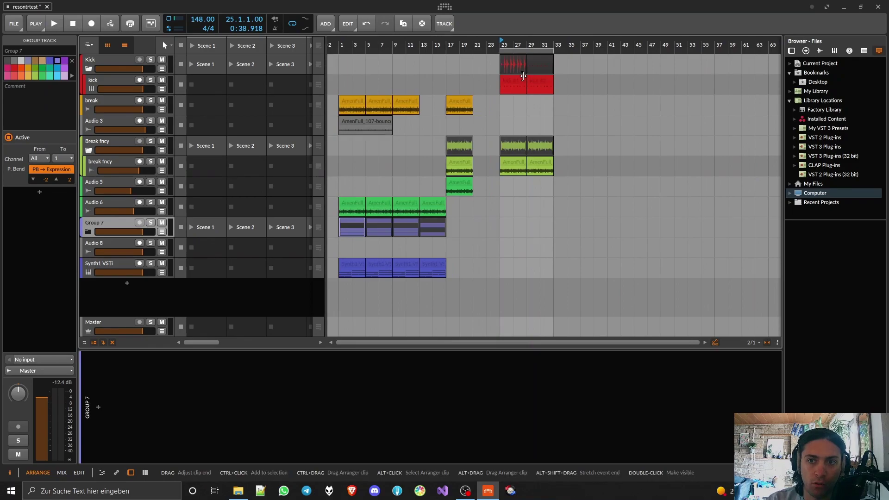
pyautogui.scroll(5, 508, 60)
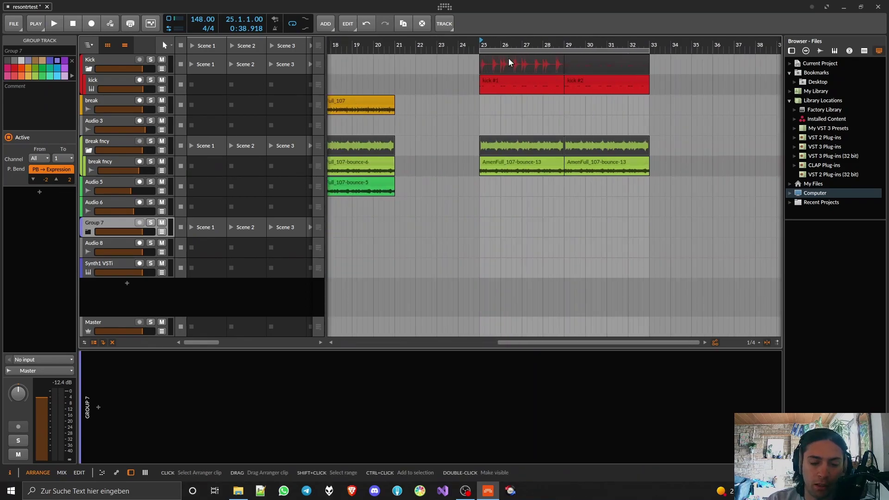